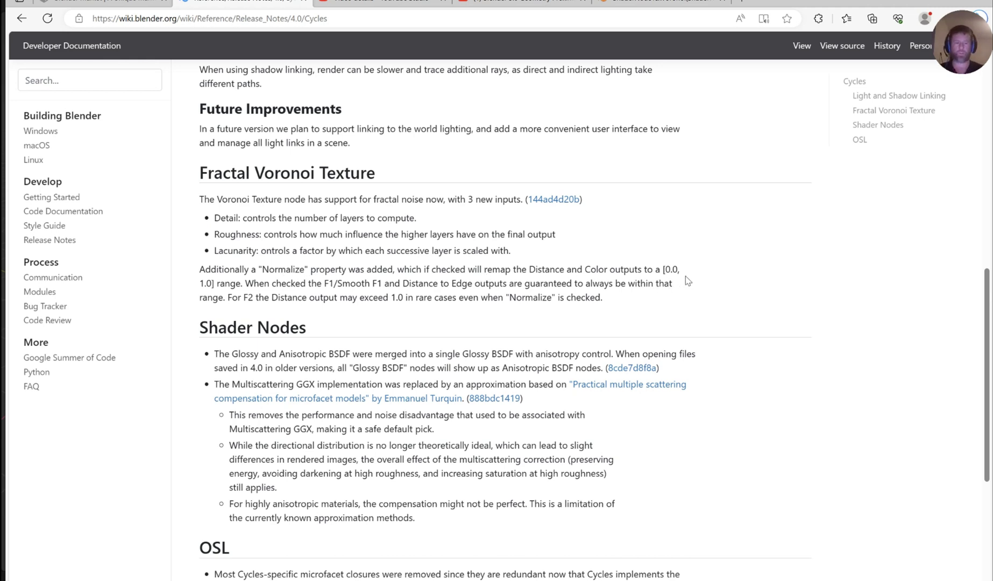
Read the Fractal Voronoi Texture release notes, highlighting the Normalize property's [0.0, 1.0] range and the F2 Distance exception.
{"action": "left_click_drag", "start_coordinate": [662, 269], "coordinate": [243, 290]}
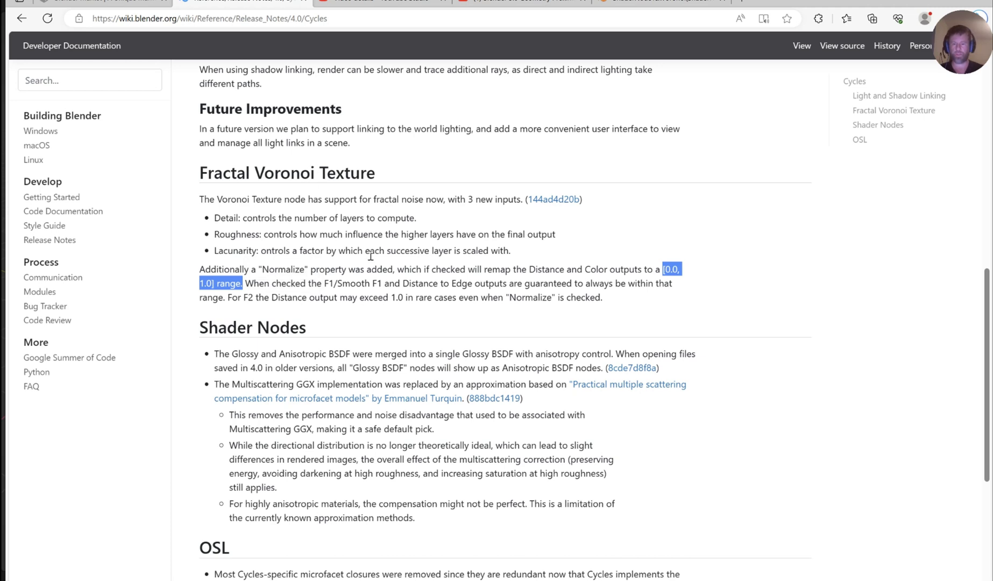
{"action": "left_click", "coordinate": [389, 301]}
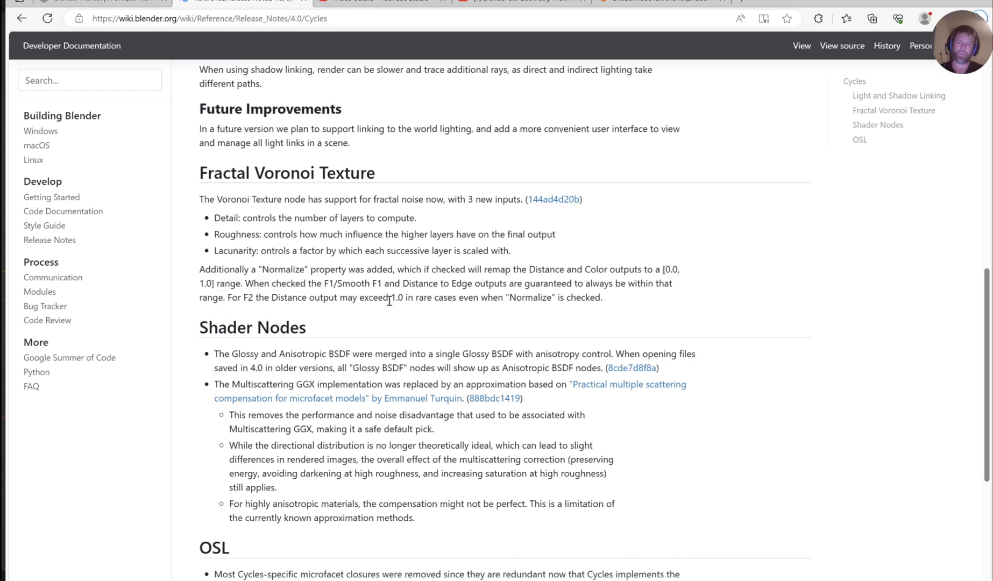
{"action": "left_click_drag", "start_coordinate": [358, 300], "coordinate": [590, 309]}
{"action": "left_click", "coordinate": [323, 299]}
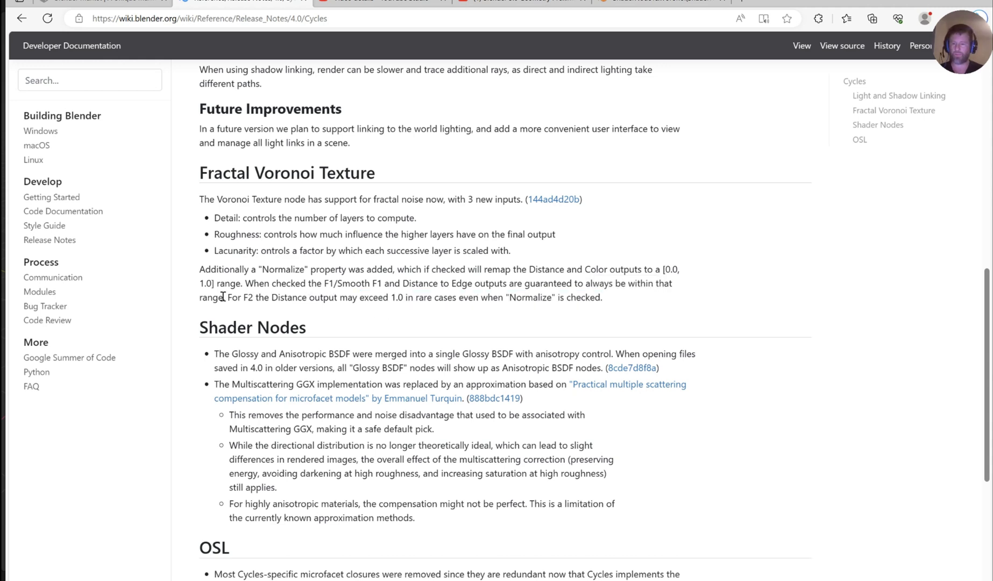
{"action": "left_click_drag", "start_coordinate": [229, 299], "coordinate": [387, 310]}
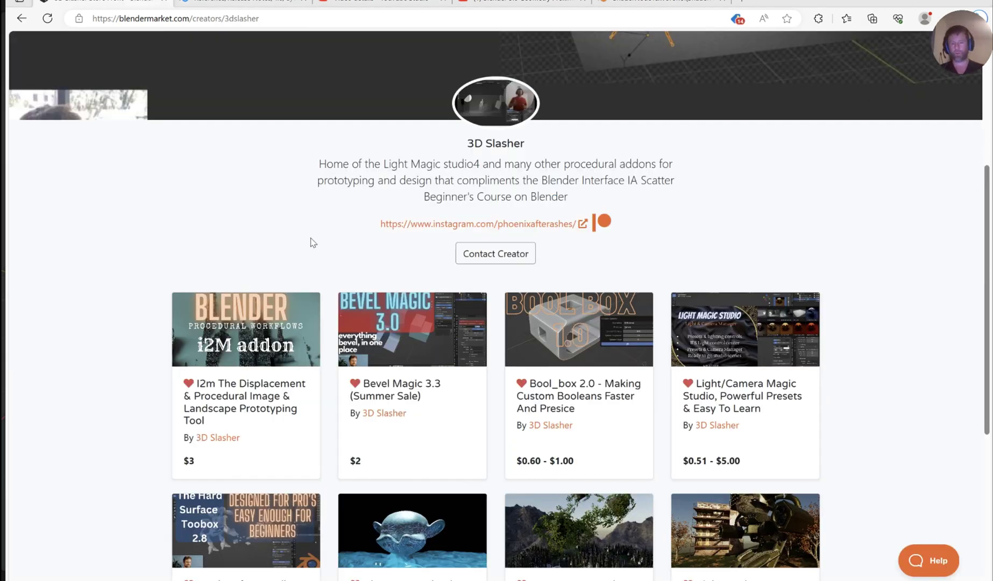
Browse the add-ons and tutorials on the 3D Slasher creator page on Blender Market.
{"action": "scroll", "coordinate": [883, 302], "scroll_direction": "down", "scroll_amount": 2}
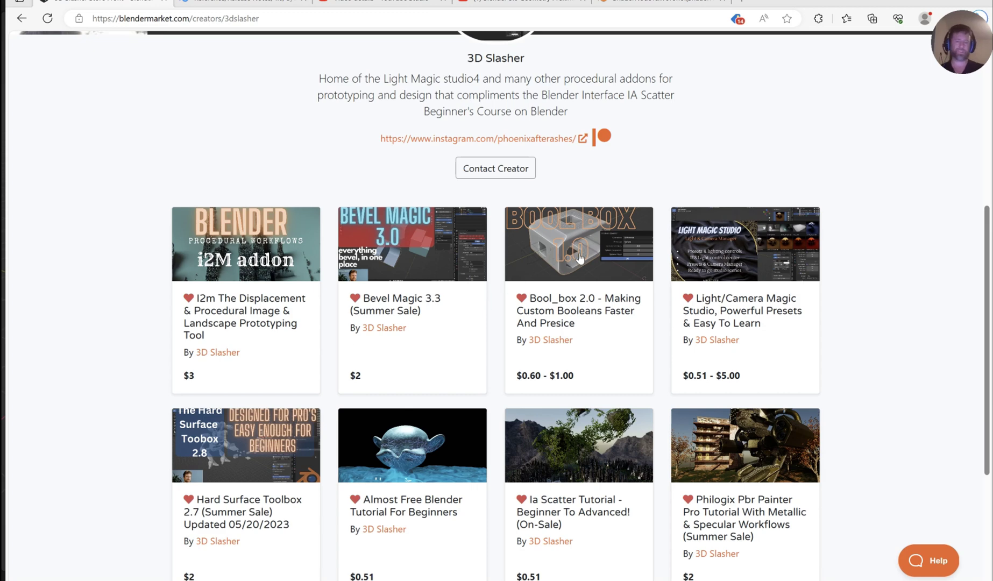
{"action": "scroll", "coordinate": [907, 303], "scroll_direction": "down", "scroll_amount": 2}
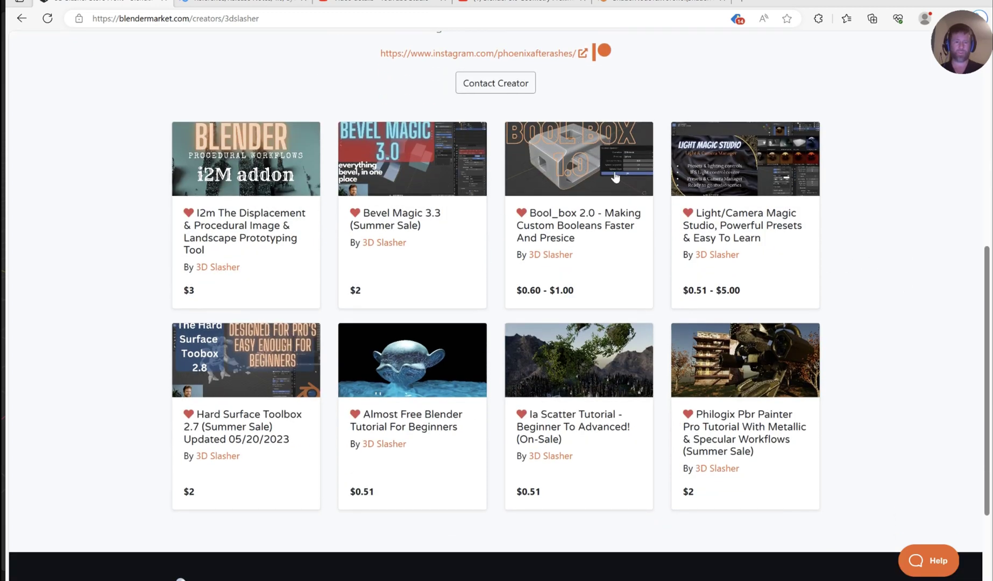
{"action": "scroll", "coordinate": [882, 355], "scroll_direction": "down", "scroll_amount": 1}
{"action": "scroll", "coordinate": [885, 353], "scroll_direction": "down", "scroll_amount": 1}
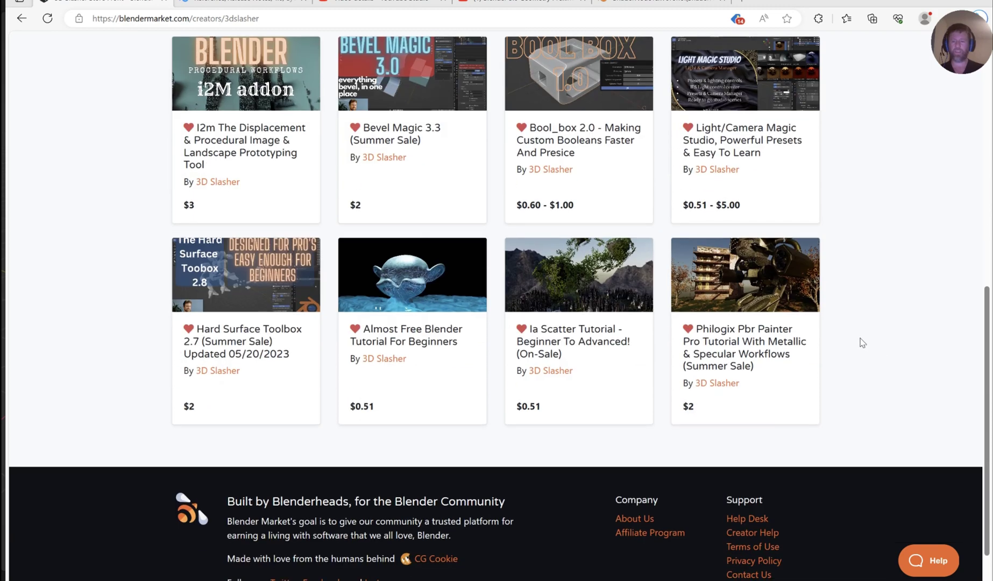
{"action": "scroll", "coordinate": [832, 211], "scroll_direction": "up", "scroll_amount": 1}
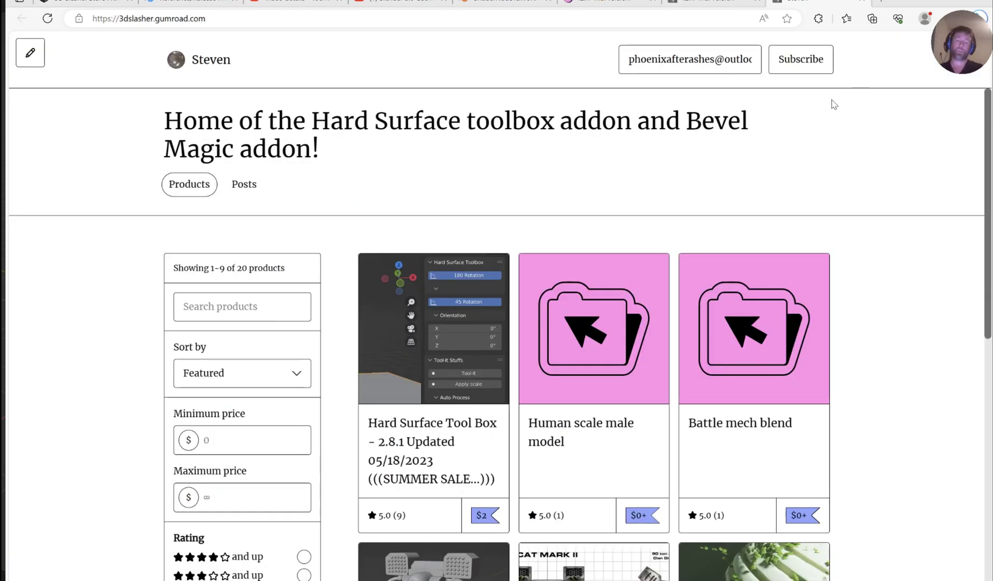
Browse the products offered in the 3D Slasher store on Gumroad.
{"action": "scroll", "coordinate": [830, 102], "scroll_direction": "down", "scroll_amount": 1}
{"action": "scroll", "coordinate": [843, 289], "scroll_direction": "down", "scroll_amount": 2}
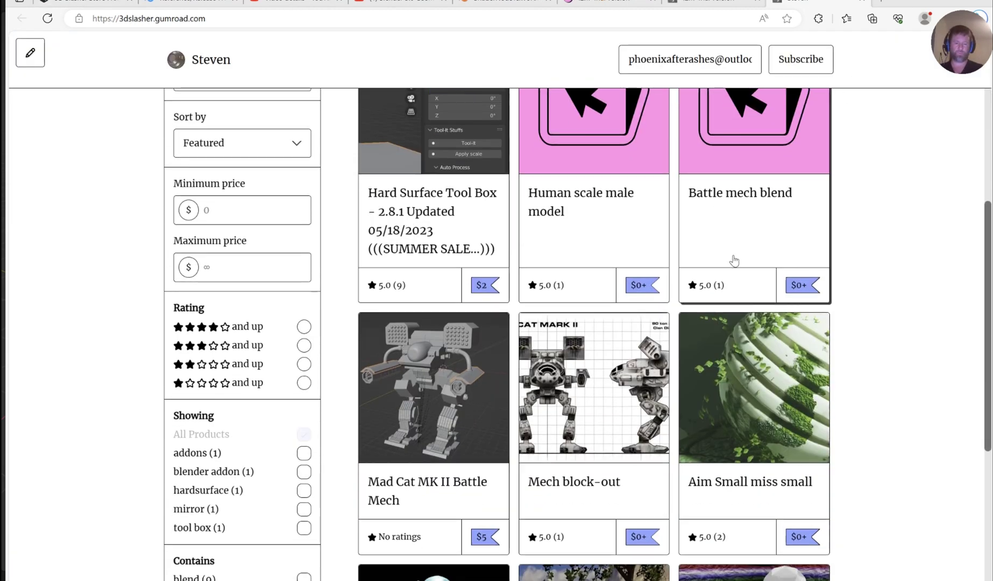
{"action": "scroll", "coordinate": [899, 246], "scroll_direction": "down", "scroll_amount": 3}
{"action": "scroll", "coordinate": [741, 331], "scroll_direction": "down", "scroll_amount": 3}
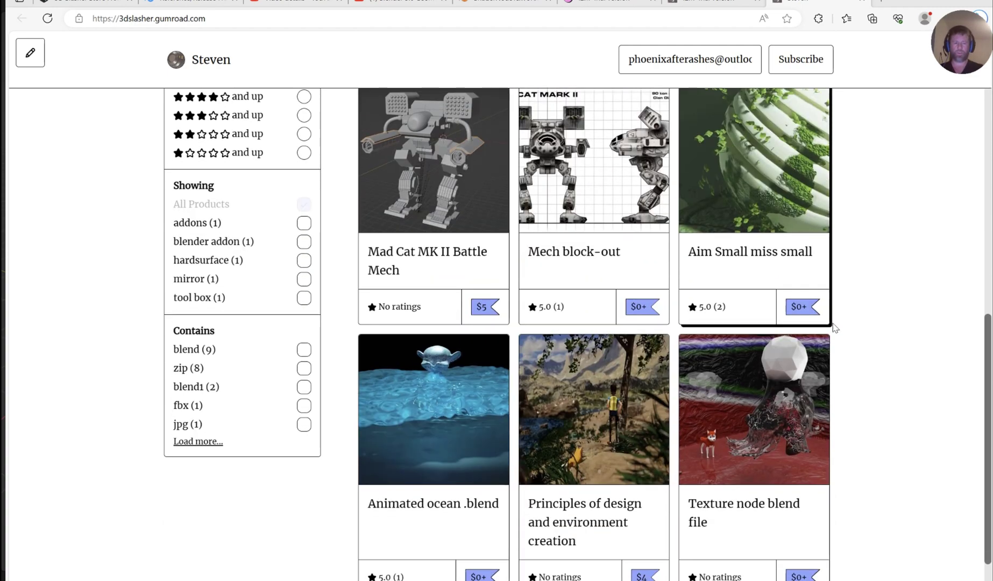
{"action": "scroll", "coordinate": [644, 358], "scroll_direction": "down", "scroll_amount": 4}
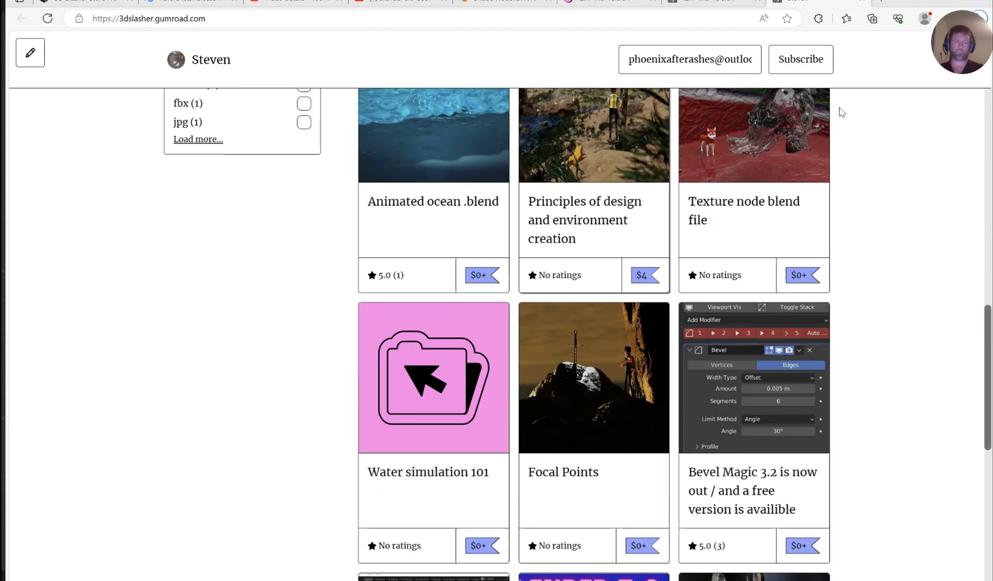
{"action": "scroll", "coordinate": [730, 267], "scroll_direction": "down", "scroll_amount": 2}
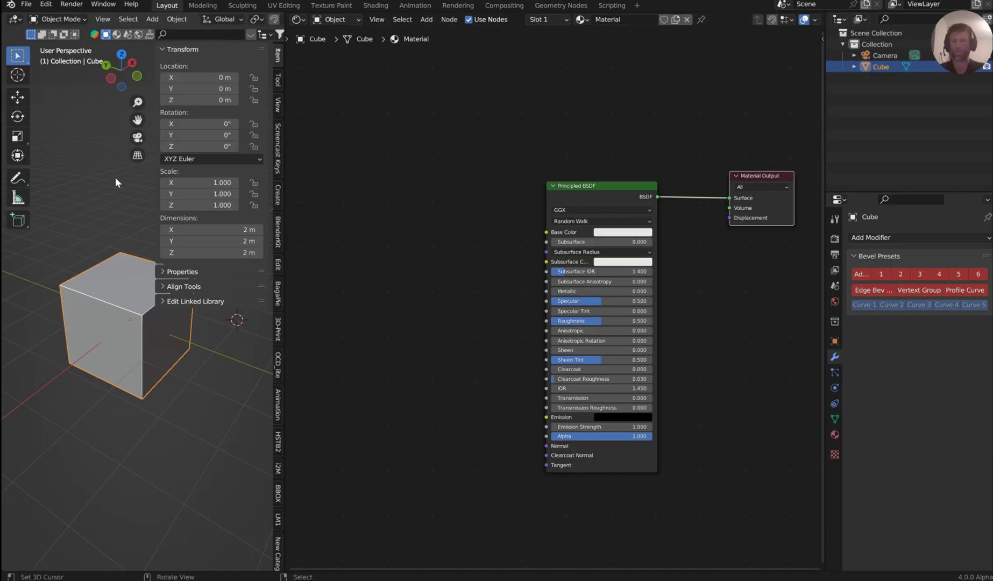
In Blender, hide the 3D viewport's sidebar, widen the viewport and show the cube in Material Preview shading.
{"action": "key", "text": "n"}
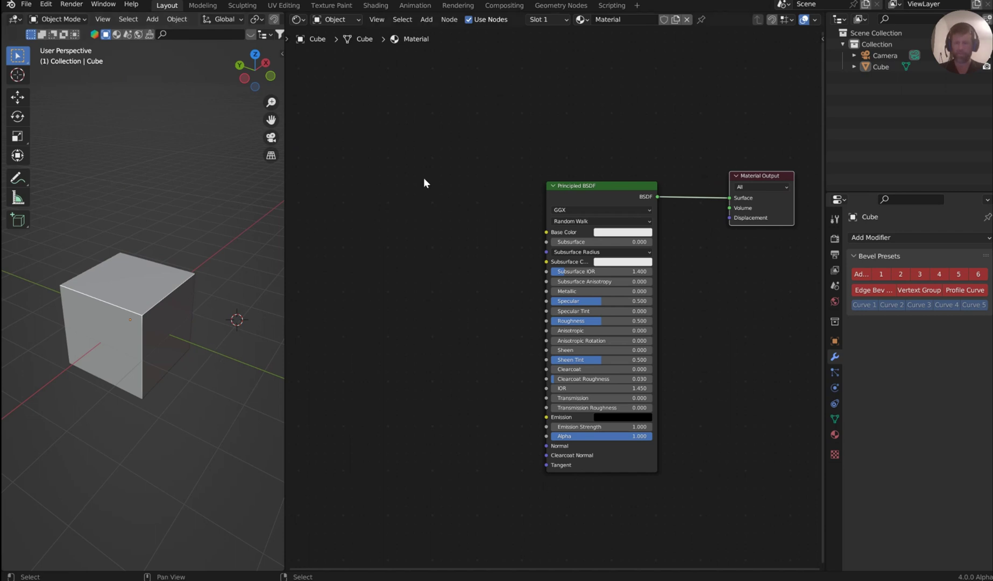
{"action": "left_click_drag", "start_coordinate": [284, 199], "coordinate": [348, 192]}
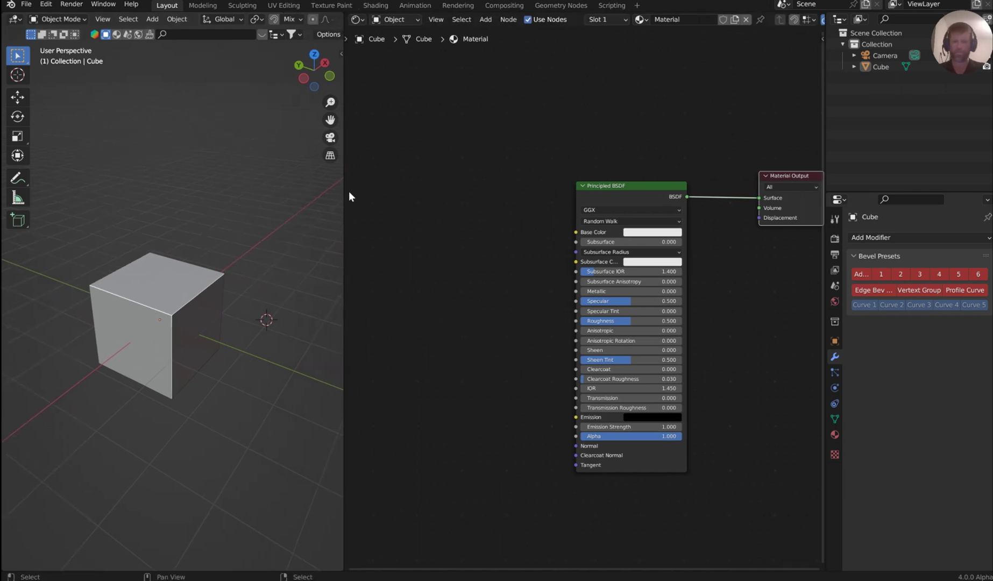
{"action": "scroll", "coordinate": [317, 23], "scroll_direction": "down", "scroll_amount": 5}
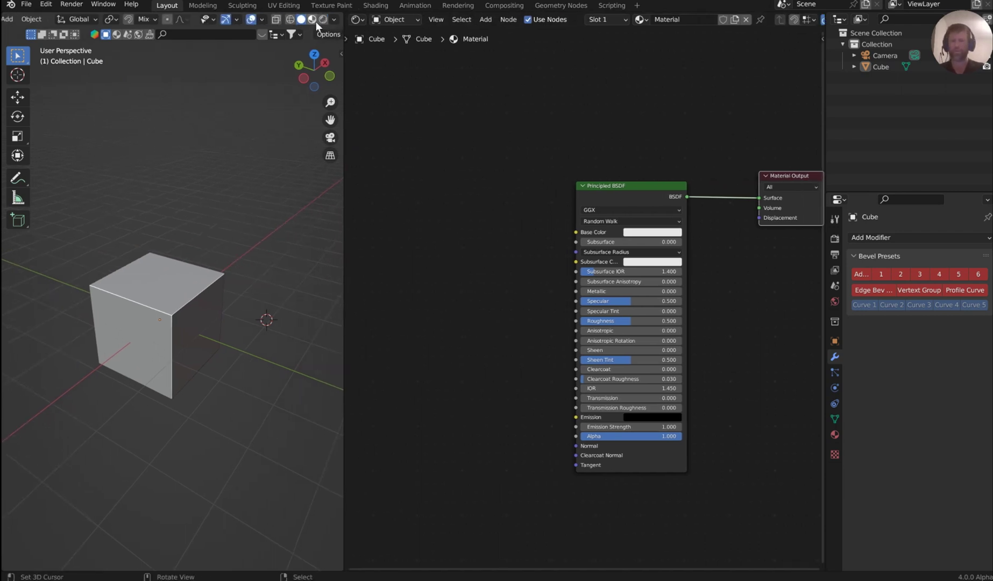
{"action": "left_click", "coordinate": [313, 19]}
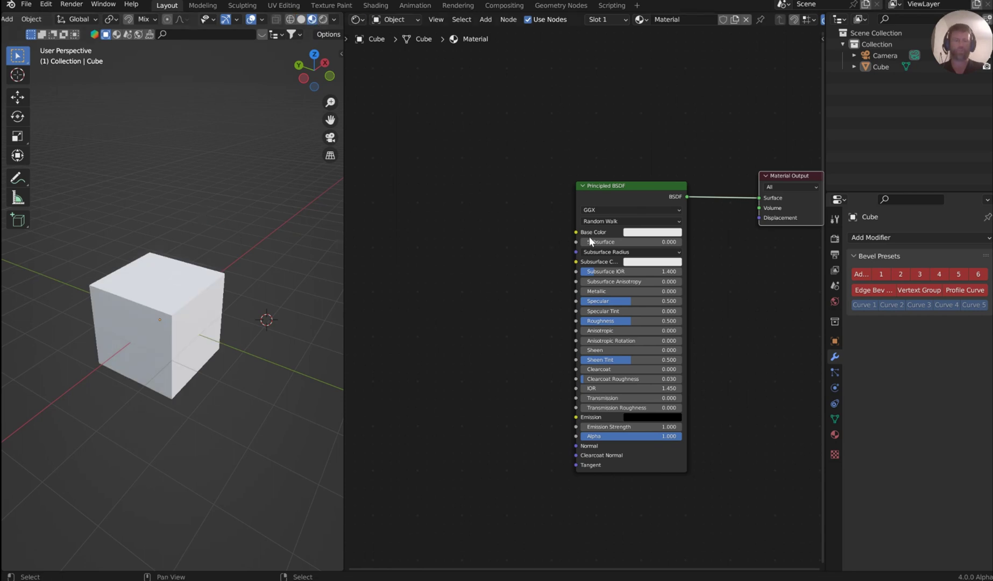
Add a Voronoi Texture node to the cube's material, placed to the left of the Principled BSDF node.
{"action": "middle_click_drag", "start_coordinate": [590, 236], "coordinate": [540, 259]}
{"action": "key", "text": "shift+a"}
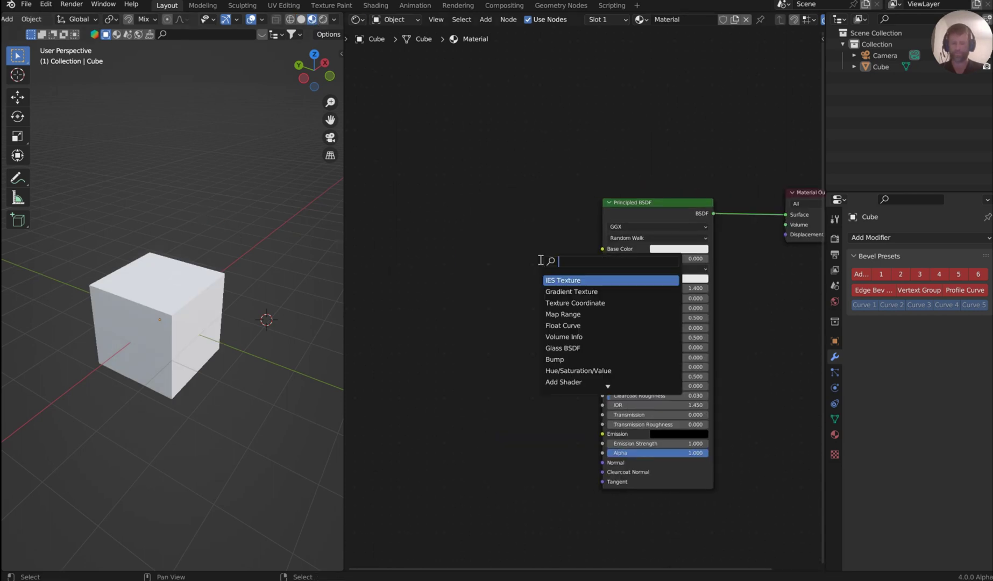
{"action": "type", "text": "vorn"}
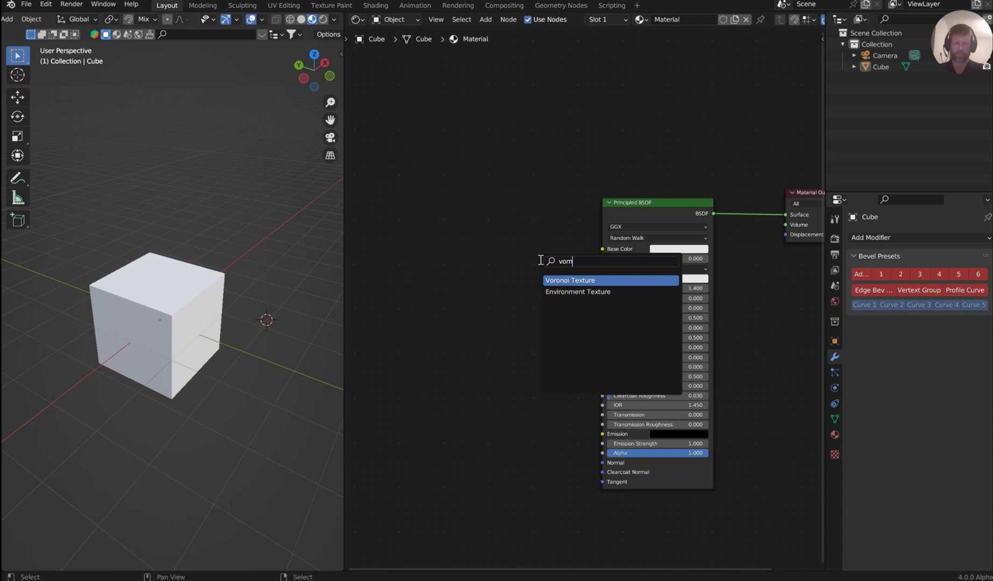
{"action": "left_click", "coordinate": [578, 282]}
{"action": "left_click", "coordinate": [456, 275]}
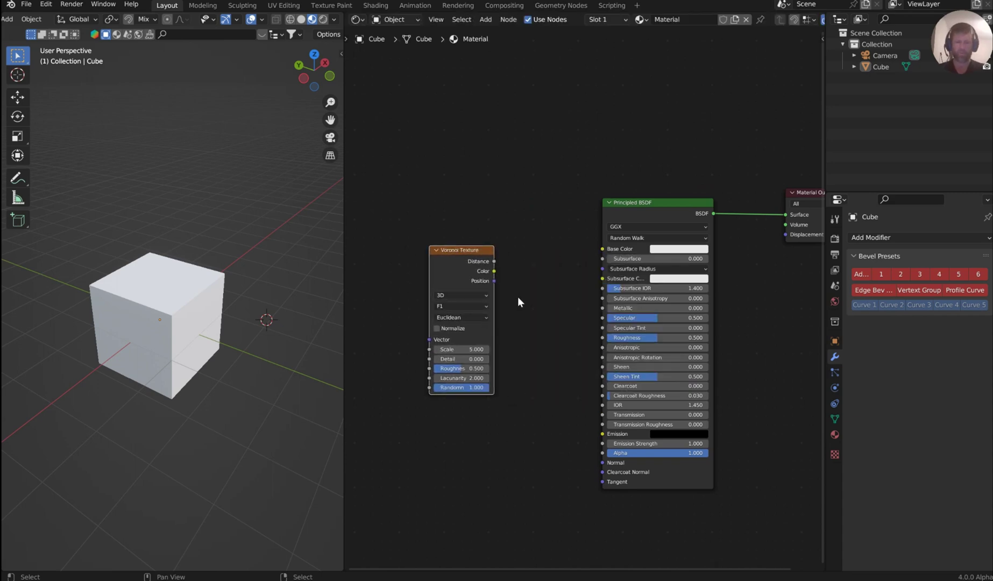
Examine the Voronoi Texture node's outputs and its dimension and distance metric options up close.
{"action": "middle_click_drag", "start_coordinate": [545, 292], "coordinate": [730, 290]}
{"action": "scroll", "coordinate": [608, 263], "scroll_direction": "up", "scroll_amount": 8}
{"action": "scroll", "coordinate": [672, 159], "scroll_direction": "up", "scroll_amount": 2}
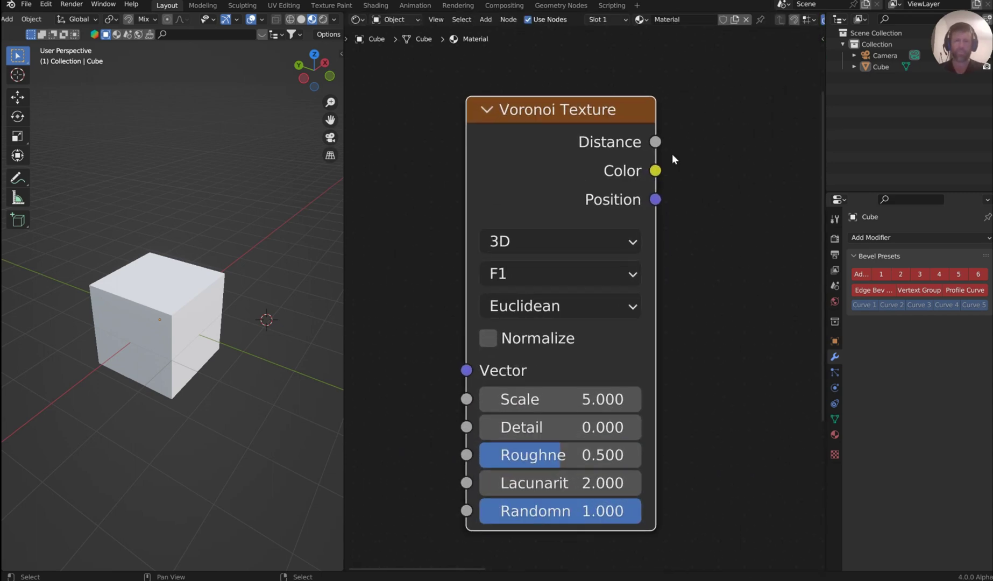
{"action": "left_click_drag", "start_coordinate": [619, 110], "coordinate": [591, 102]}
{"action": "left_click_drag", "start_coordinate": [628, 133], "coordinate": [730, 134]}
{"action": "middle_click_drag", "start_coordinate": [691, 234], "coordinate": [716, 203]}
{"action": "left_click", "coordinate": [633, 203]}
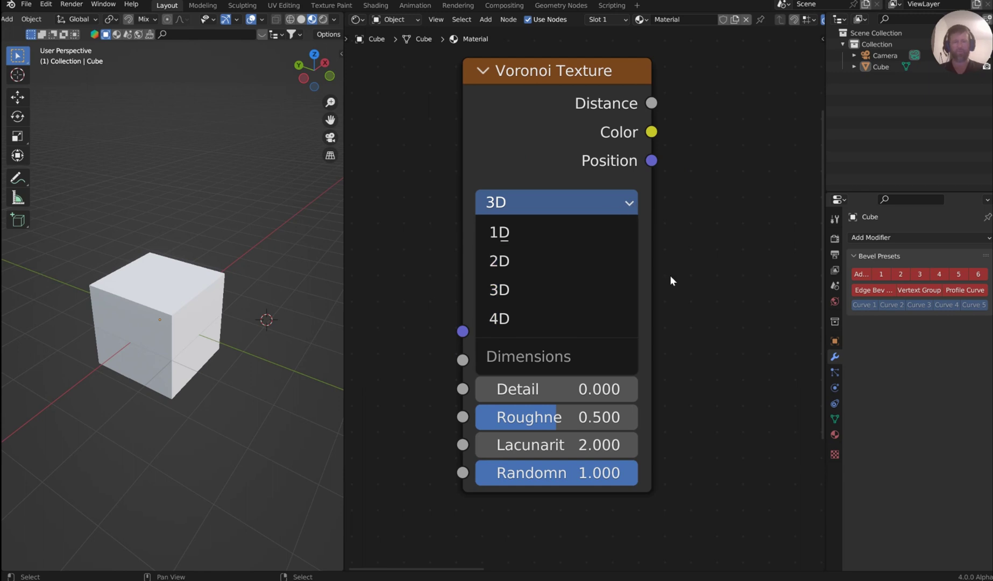
{"action": "left_click", "coordinate": [624, 267]}
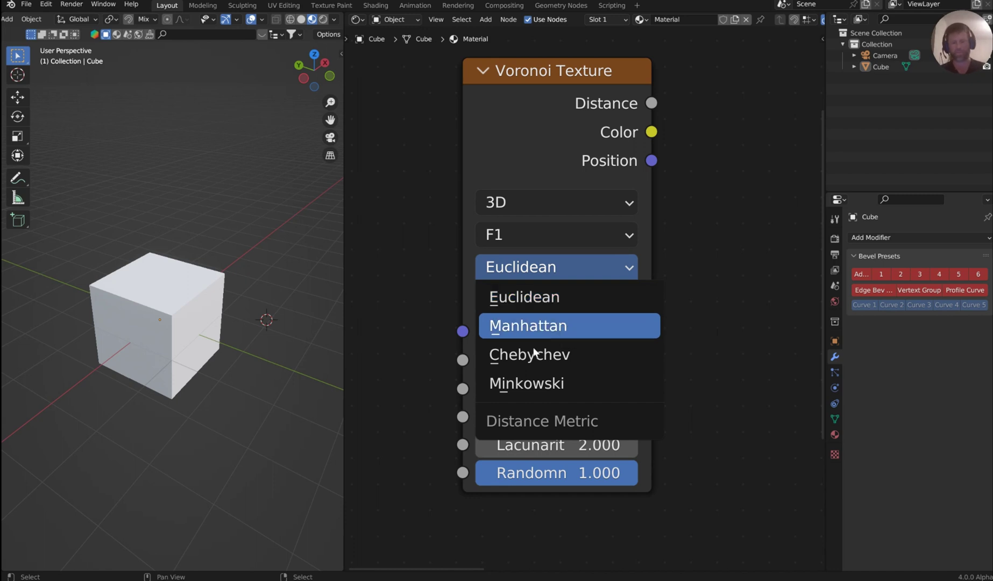
Examine the Voronoi Texture node's Normalize option and its inputs from Vector to Randomness.
{"action": "scroll", "coordinate": [651, 318], "scroll_direction": "down", "scroll_amount": 2}
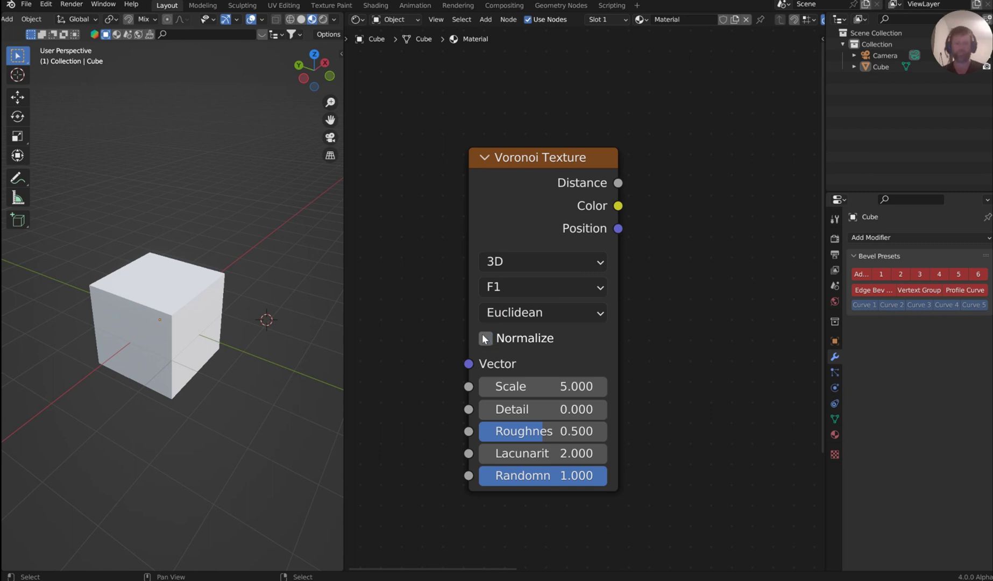
{"action": "middle_click_drag", "start_coordinate": [639, 354], "coordinate": [625, 307]}
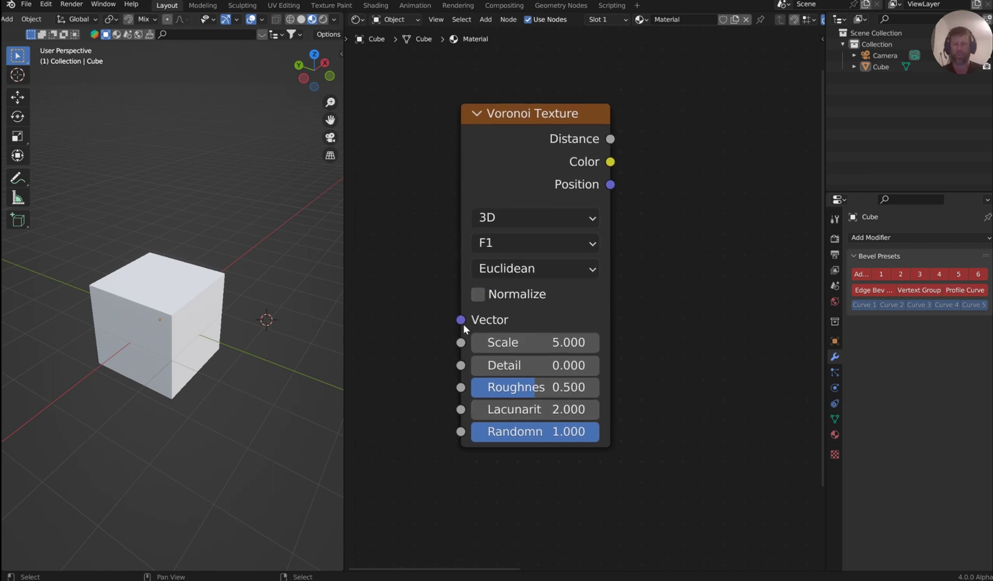
{"action": "left_click_drag", "start_coordinate": [459, 318], "coordinate": [414, 273]}
{"action": "right_click", "coordinate": [415, 272]}
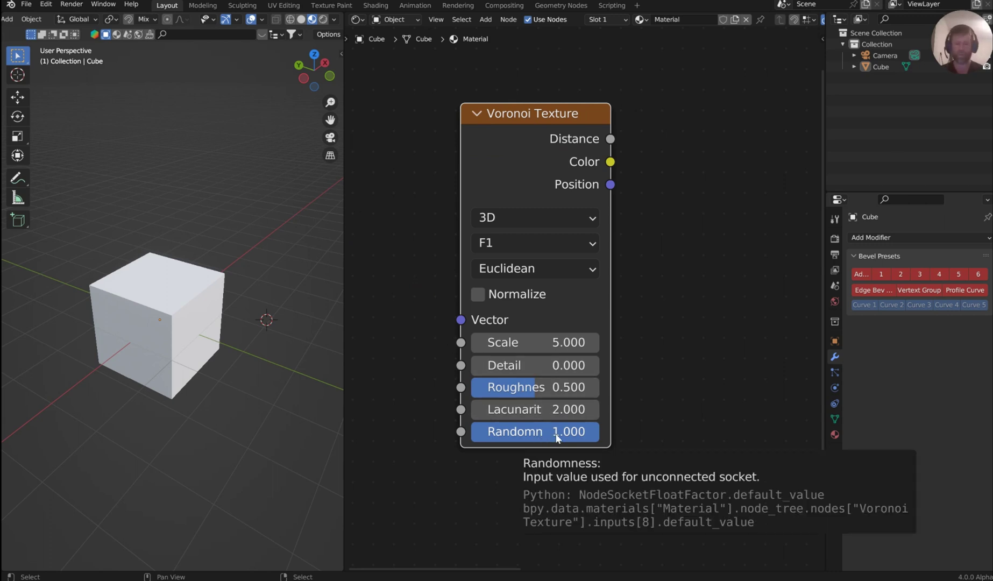
{"action": "left_click", "coordinate": [694, 357]}
Connect the Voronoi Texture's Color output to the Principled BSDF's Base Color and inspect the pattern on the cube.
{"action": "scroll", "coordinate": [707, 132], "scroll_direction": "down", "scroll_amount": 4}
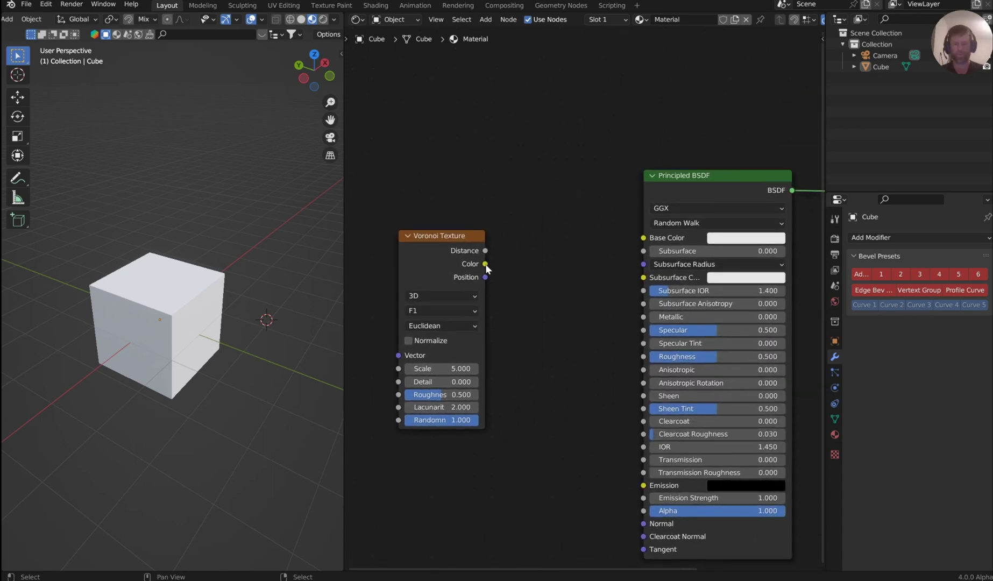
{"action": "left_click_drag", "start_coordinate": [486, 265], "coordinate": [630, 235]}
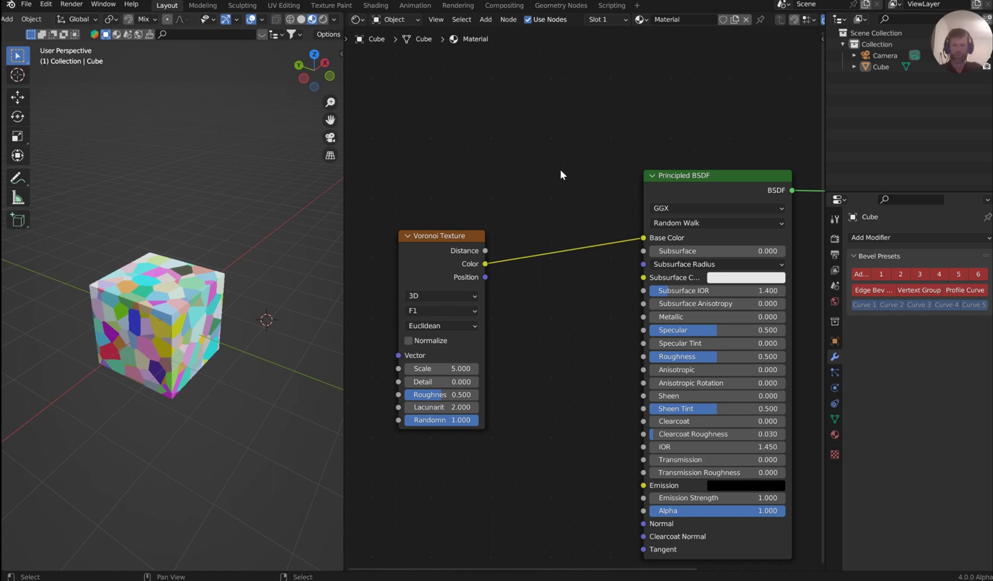
{"action": "scroll", "coordinate": [248, 296], "scroll_direction": "up", "scroll_amount": 2}
{"action": "middle_click_drag", "start_coordinate": [222, 306], "coordinate": [275, 306], "text": "shift"}
Feed the Voronoi Texture's Distance output into Base Color instead and set the texture's scale to 4.25.
{"action": "left_click_drag", "start_coordinate": [486, 250], "coordinate": [638, 236]}
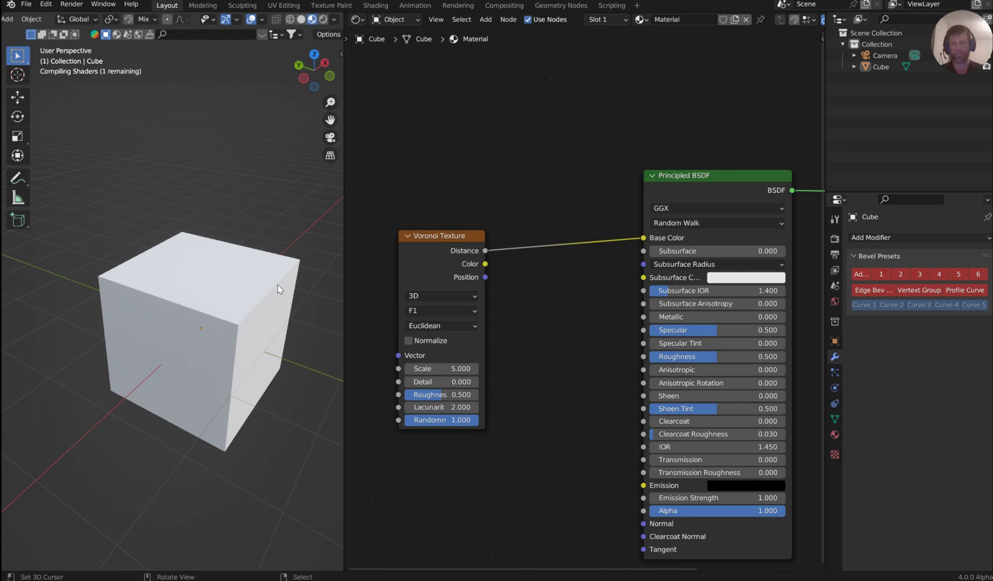
{"action": "middle_click_drag", "start_coordinate": [278, 284], "coordinate": [283, 272]}
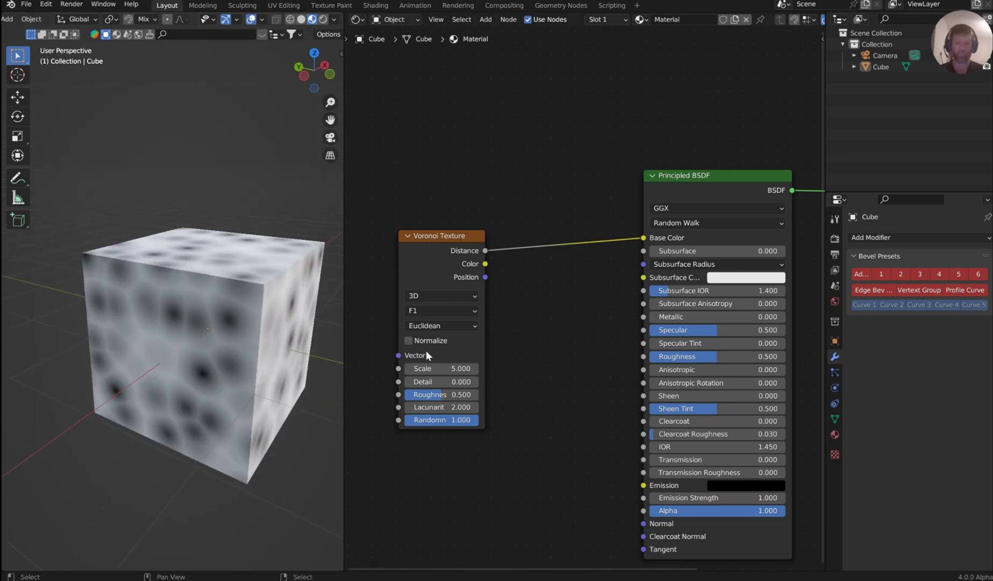
{"action": "mouse_move", "coordinate": [447, 368]}
{"action": "left_mouse_down"}
{"action": "mouse_move", "coordinate": [417, 369]}
{"action": "mouse_move", "coordinate": [457, 382]}
{"action": "mouse_move", "coordinate": [440, 381]}
{"action": "left_mouse_up"}
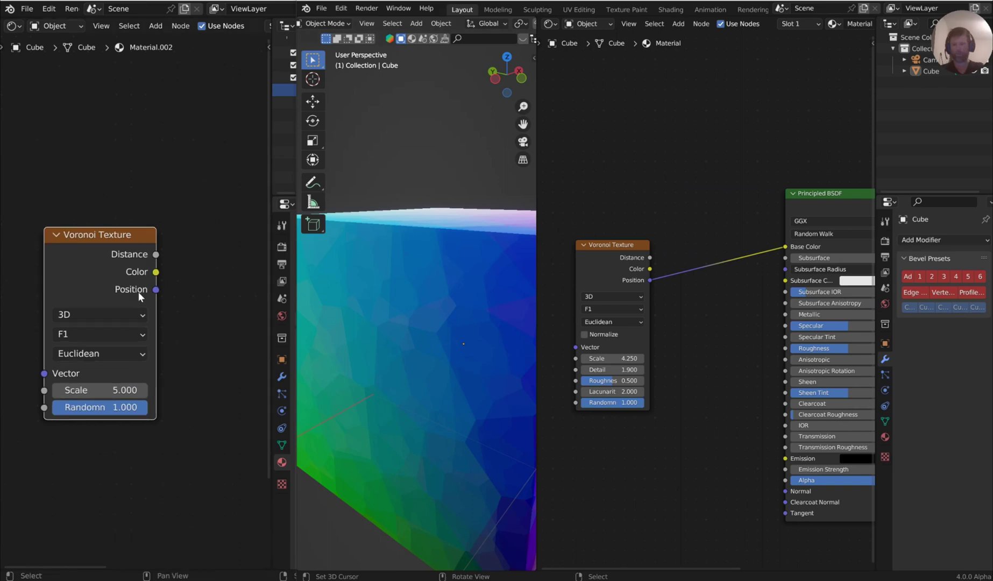
Compare the Voronoi Texture nodes in the two side-by-side Blender windows, with both nodes enlarged.
{"action": "left_click_drag", "start_coordinate": [138, 292], "coordinate": [162, 293]}
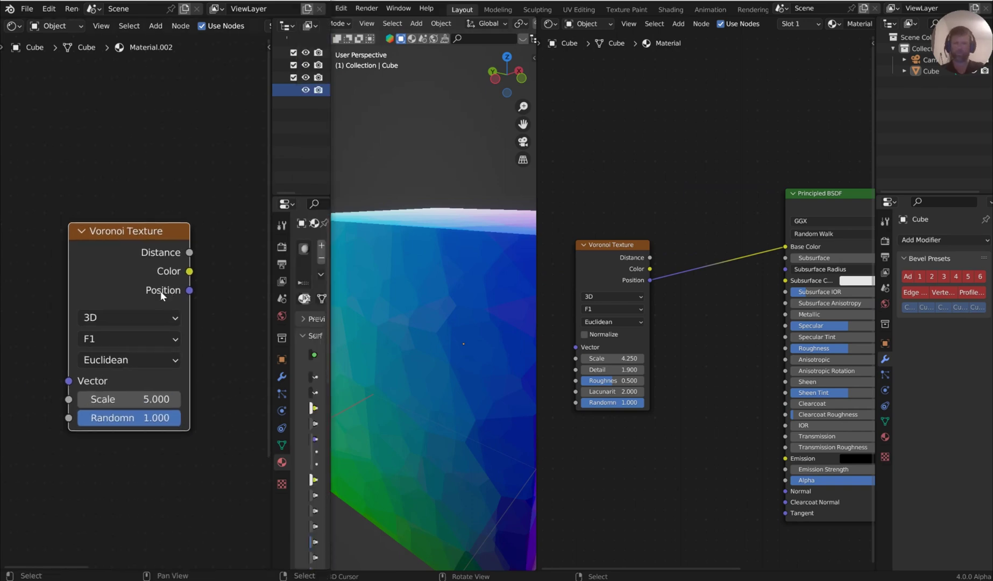
{"action": "scroll", "coordinate": [163, 295], "scroll_direction": "up", "scroll_amount": 2}
{"action": "middle_click_drag", "start_coordinate": [650, 264], "coordinate": [841, 212]}
{"action": "scroll", "coordinate": [701, 266], "scroll_direction": "up", "scroll_amount": 5}
{"action": "scroll", "coordinate": [812, 227], "scroll_direction": "up", "scroll_amount": 1}
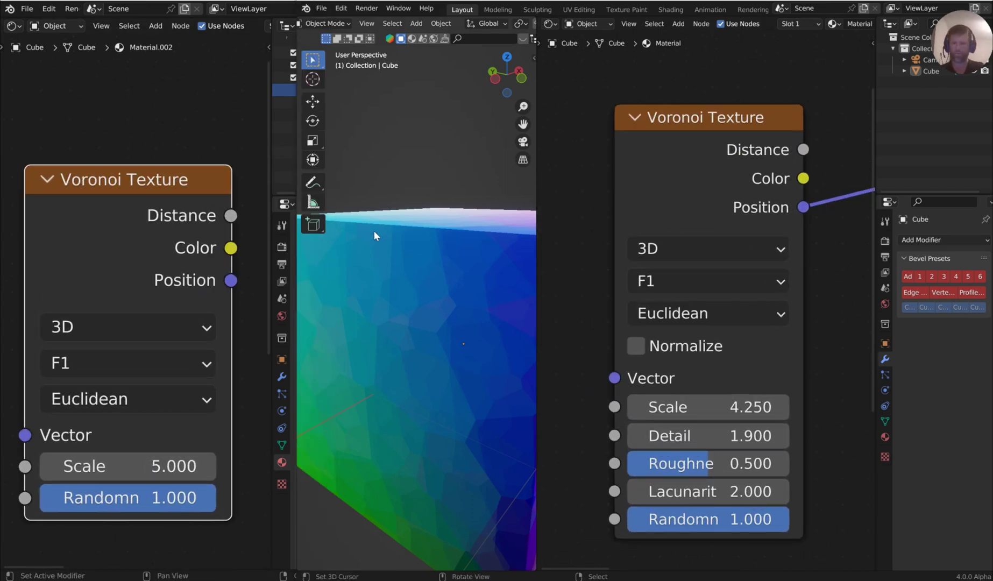
{"action": "left_click_drag", "start_coordinate": [152, 186], "coordinate": [157, 133]}
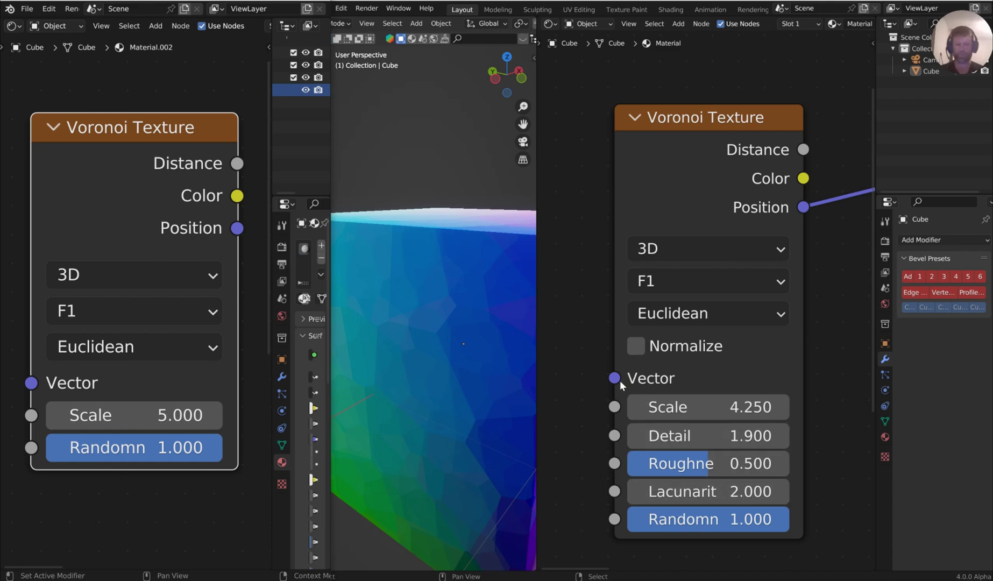
Enable Normalize on the Voronoi Texture node in the Blender 4.0 window.
{"action": "left_click", "coordinate": [637, 346]}
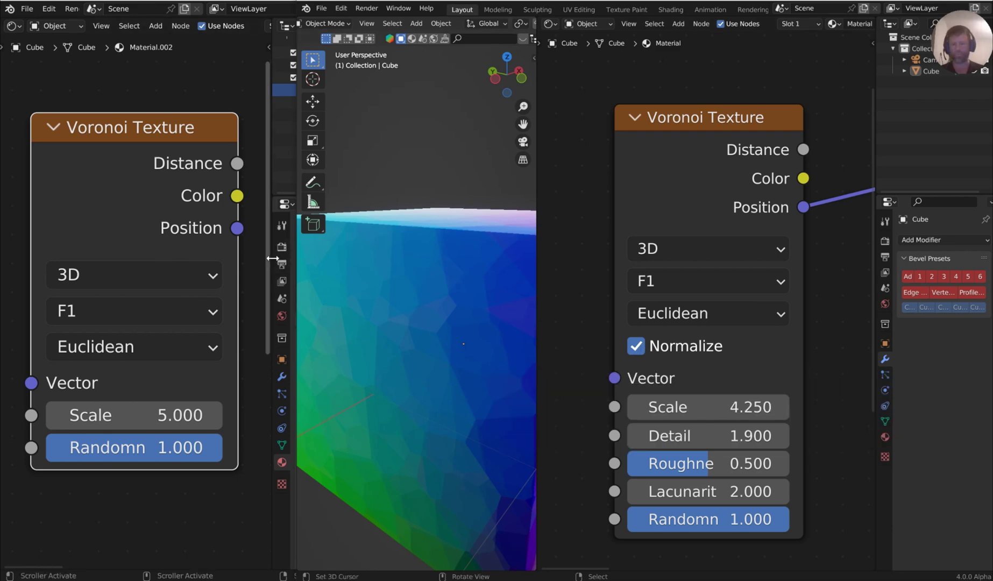
{"action": "left_click_drag", "start_coordinate": [272, 256], "coordinate": [143, 261]}
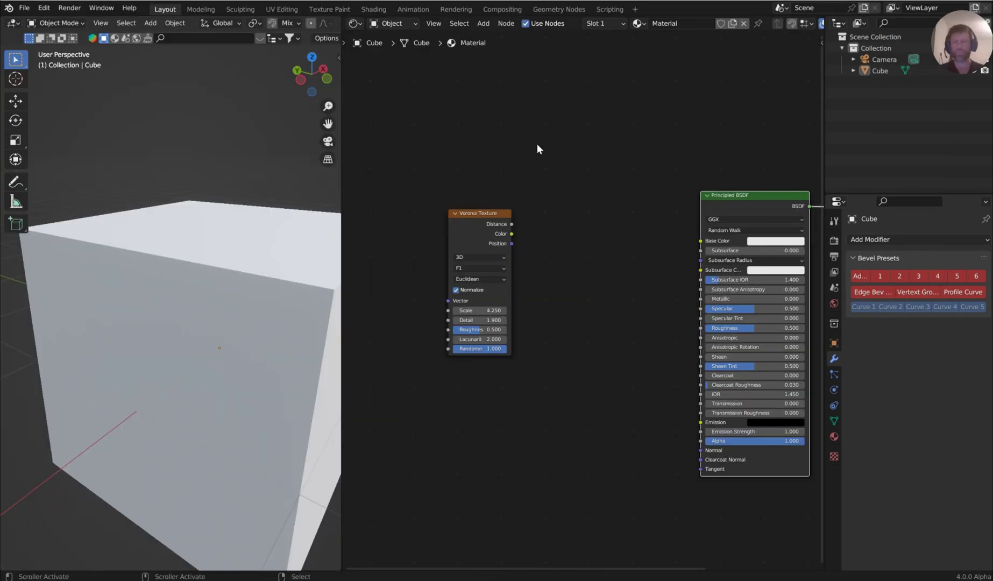
Reposition the Voronoi Texture node slightly and connect its Color output to the Principled BSDF's Base Color.
{"action": "middle_click_drag", "start_coordinate": [253, 244], "coordinate": [295, 251]}
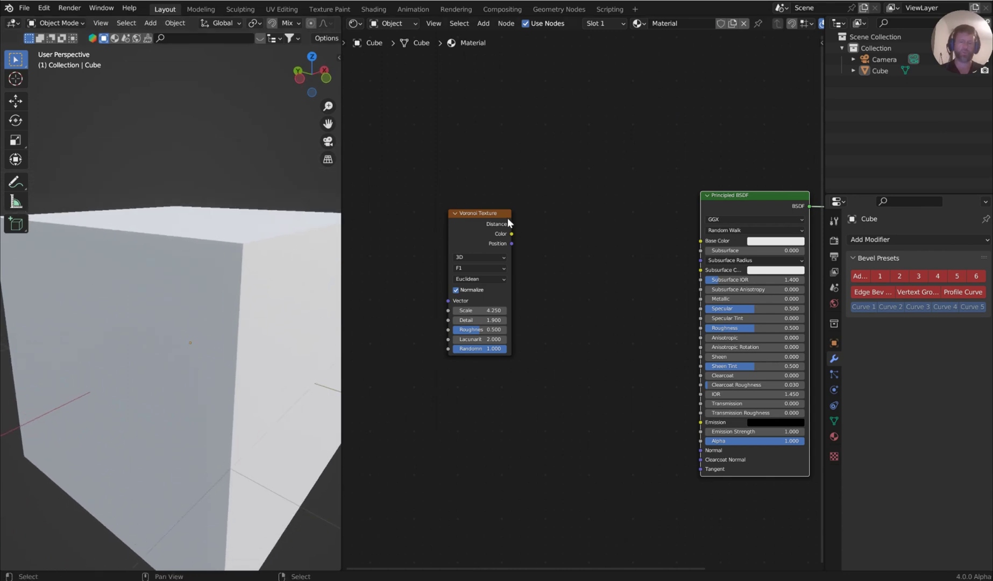
{"action": "middle_click_drag", "start_coordinate": [531, 210], "coordinate": [563, 219]}
{"action": "scroll", "coordinate": [563, 219], "scroll_direction": "up", "scroll_amount": 3}
{"action": "scroll", "coordinate": [574, 221], "scroll_direction": "down", "scroll_amount": 2}
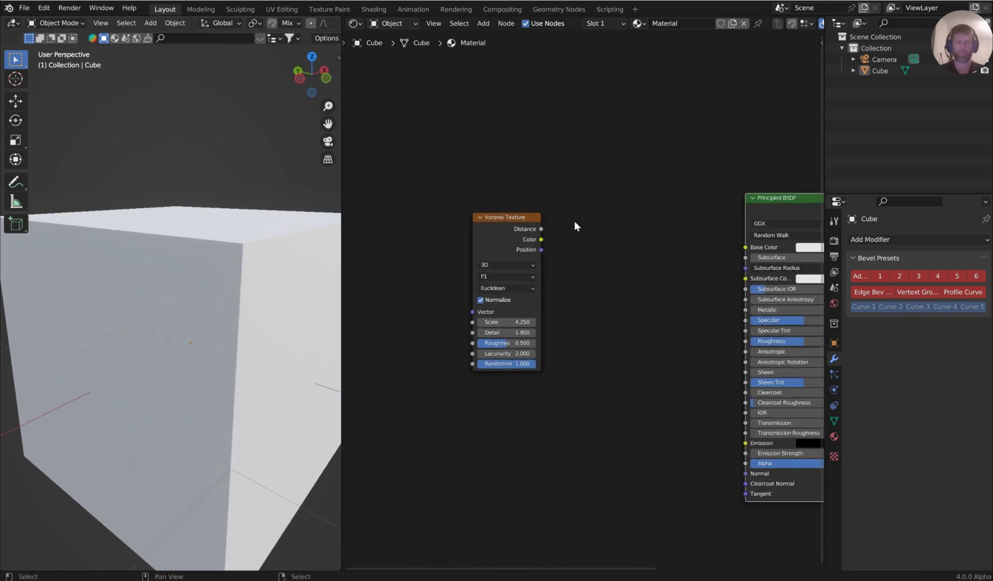
{"action": "left_click_drag", "start_coordinate": [519, 220], "coordinate": [528, 233]}
{"action": "middle_click_drag", "start_coordinate": [632, 237], "coordinate": [554, 225]}
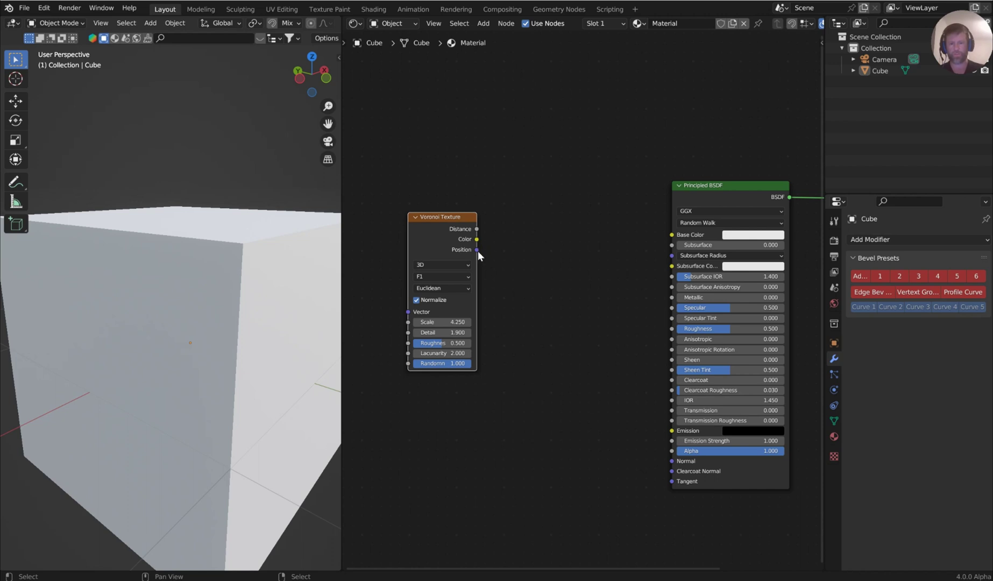
{"action": "left_click_drag", "start_coordinate": [477, 239], "coordinate": [672, 235]}
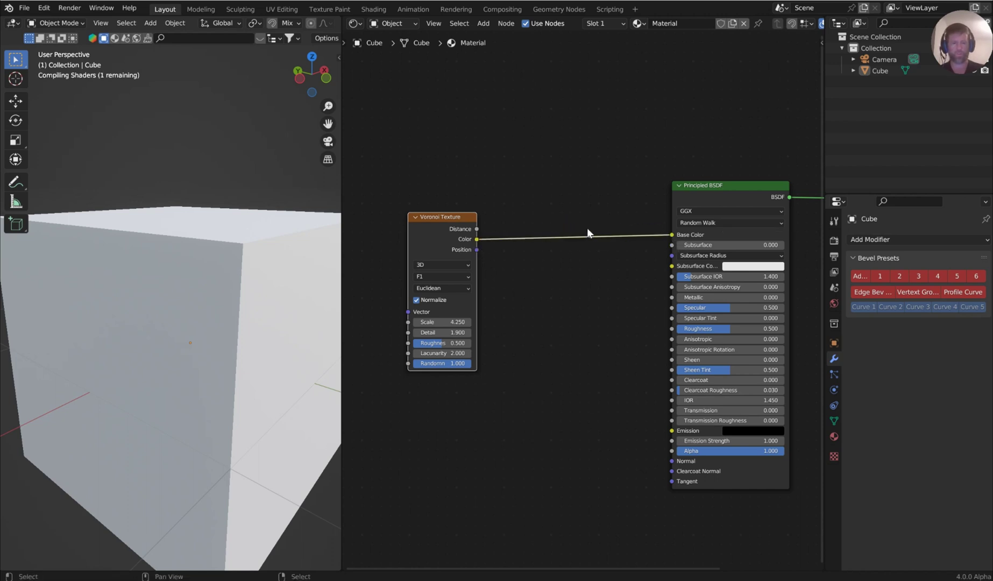
Insert a Color Ramp between the Voronoi Texture and Base Color, with the black stop moved to about 0.417.
{"action": "key", "text": "shift+a"}
{"action": "type", "text": "ramp"}
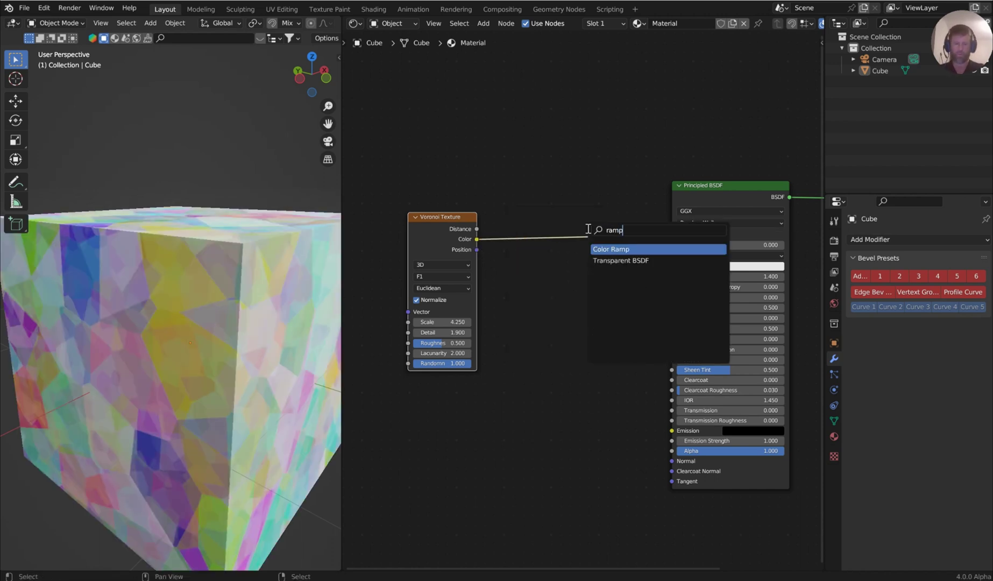
{"action": "key", "text": "Return"}
{"action": "left_click", "coordinate": [586, 230]}
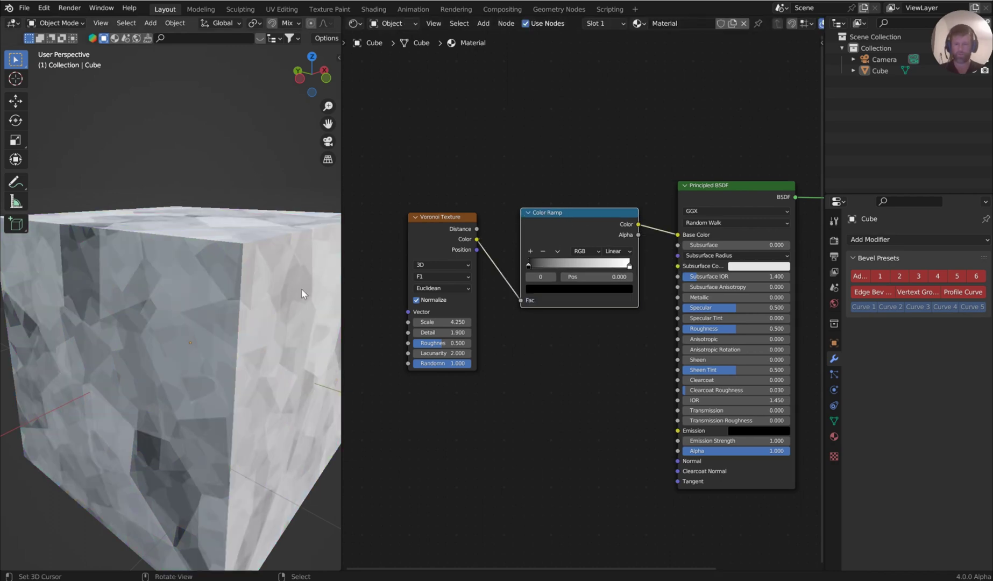
{"action": "left_click_drag", "start_coordinate": [530, 267], "coordinate": [571, 262]}
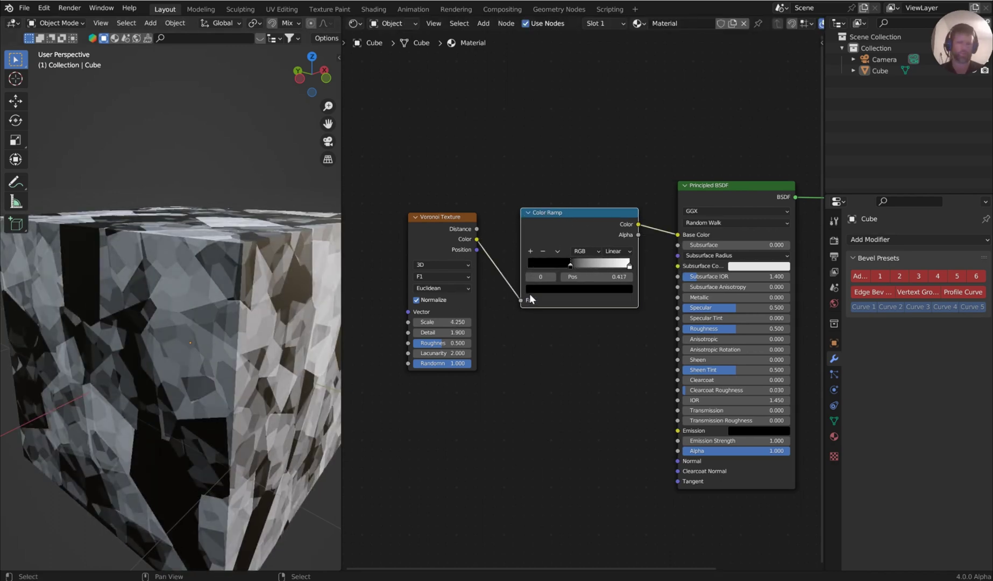
Add a middle stop to the Color Ramp, and color the first stop bright yellow and the middle stop deep blue.
{"action": "left_click", "coordinate": [530, 251]}
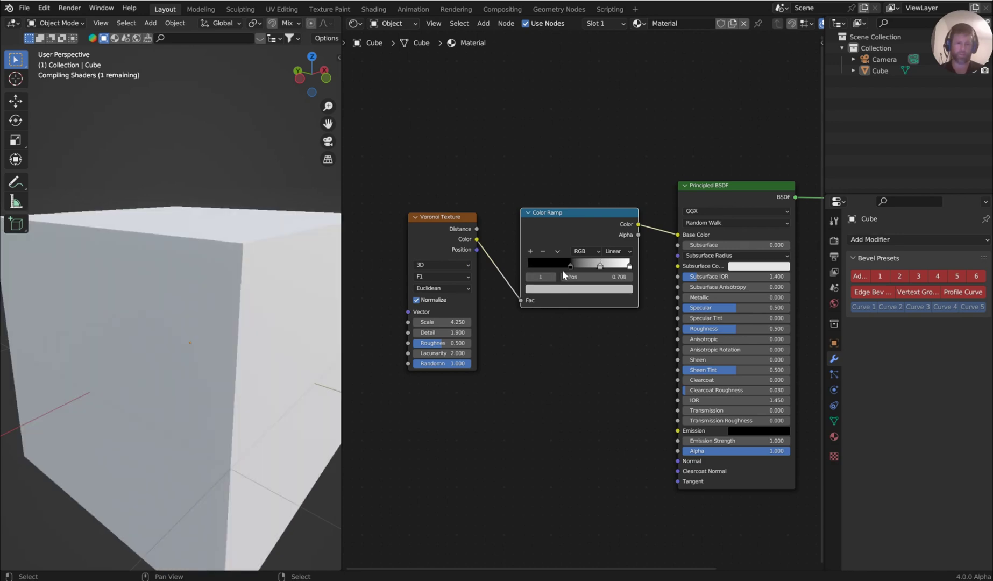
{"action": "left_click", "coordinate": [566, 288]}
{"action": "left_click_drag", "start_coordinate": [606, 199], "coordinate": [606, 154]}
{"action": "left_click", "coordinate": [536, 205]}
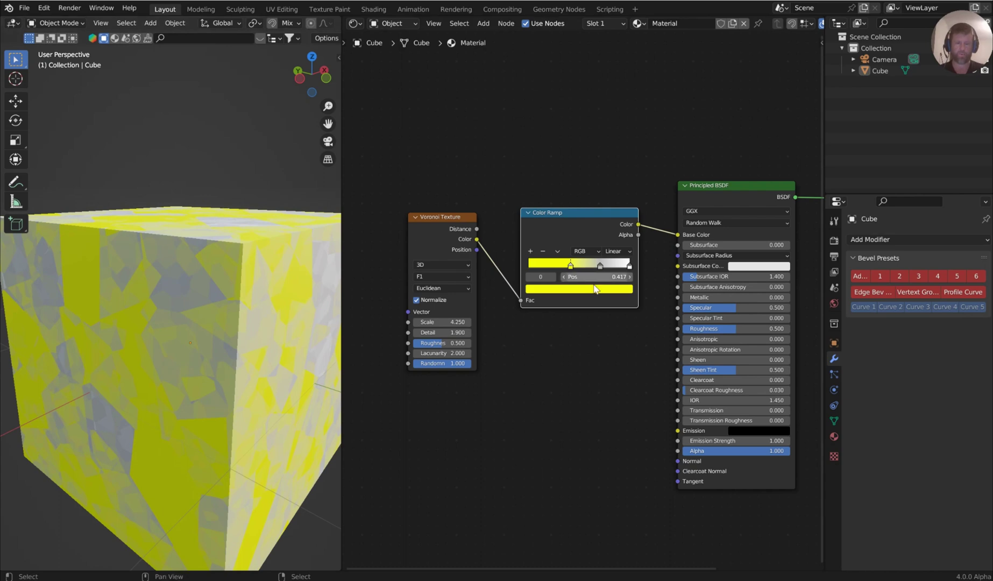
{"action": "left_click", "coordinate": [601, 266]}
{"action": "left_click", "coordinate": [594, 288]}
{"action": "left_click", "coordinate": [579, 201]}
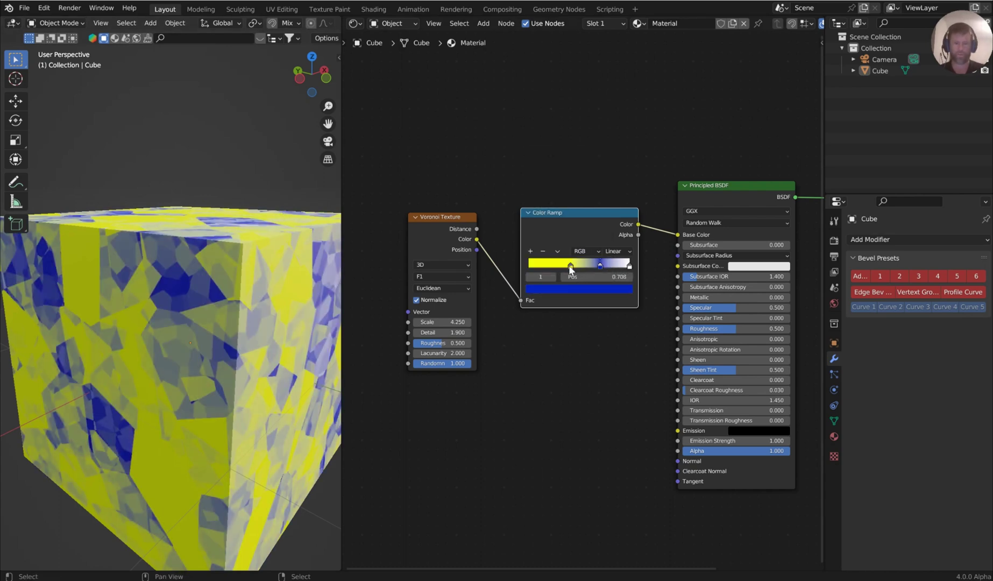
Move the Color Ramp's first stop to about 0.193 and recolor it pale mint green.
{"action": "left_click_drag", "start_coordinate": [571, 267], "coordinate": [547, 267]}
{"action": "left_click", "coordinate": [554, 290]}
{"action": "left_click_drag", "start_coordinate": [574, 217], "coordinate": [563, 180]}
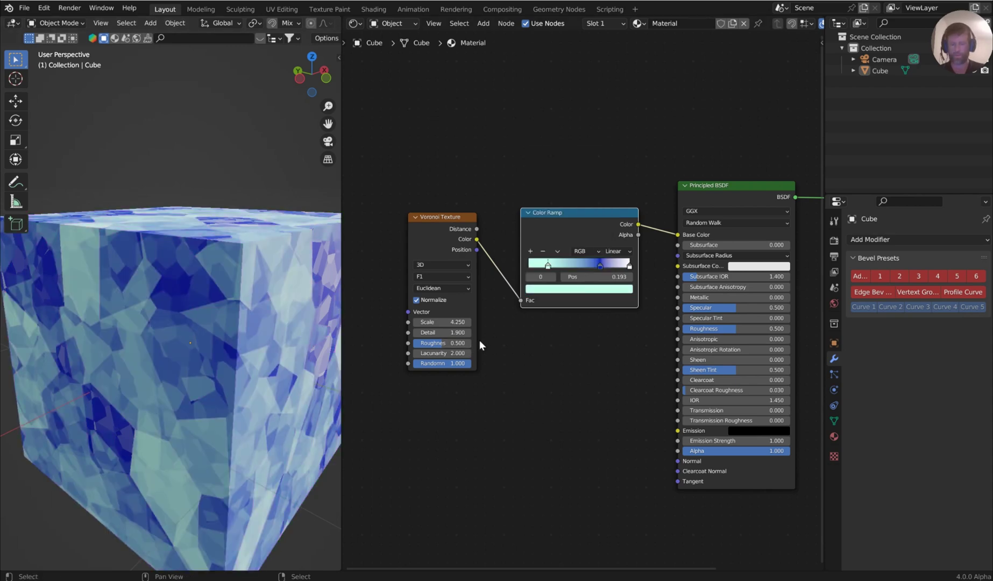
Add a Displacement node below the Color Ramp and link it to the Material Output's Displacement input.
{"action": "middle_click_drag", "start_coordinate": [481, 345], "coordinate": [452, 329]}
{"action": "scroll", "coordinate": [553, 320], "scroll_direction": "down", "scroll_amount": 2}
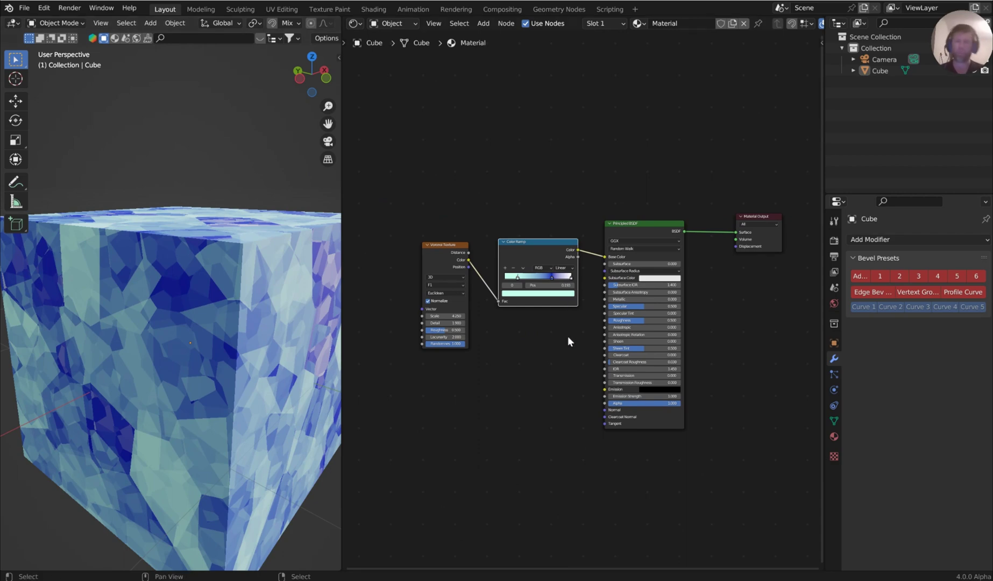
{"action": "key", "text": "shift+a"}
{"action": "type", "text": "dis"}
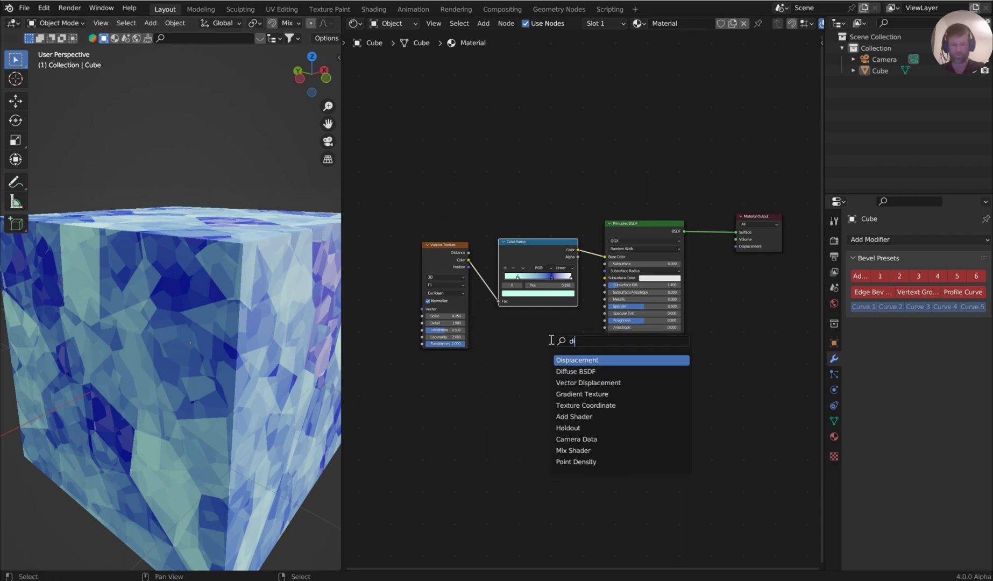
{"action": "left_click", "coordinate": [578, 360]}
{"action": "left_click", "coordinate": [547, 378]}
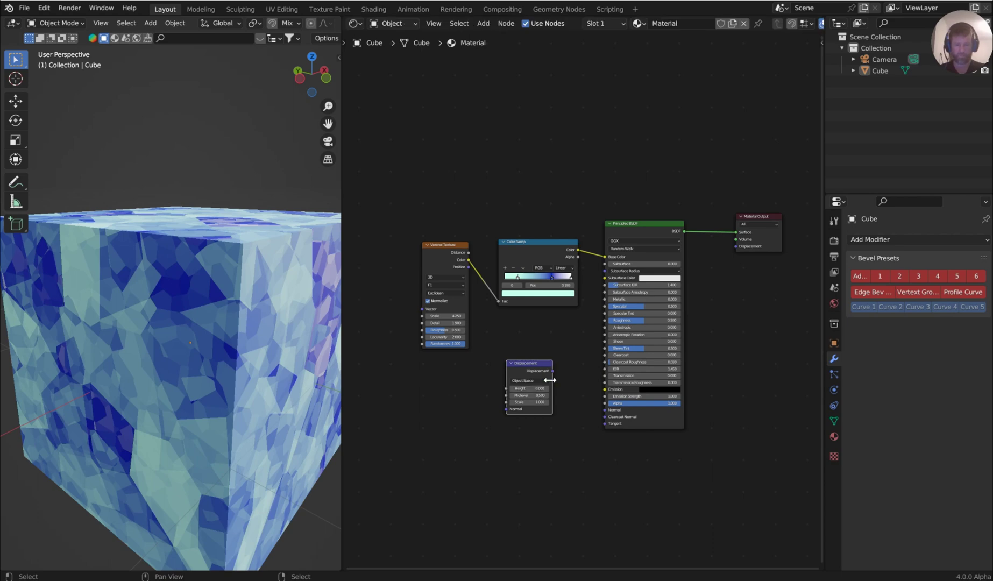
{"action": "right_click_drag", "start_coordinate": [548, 378], "coordinate": [708, 246], "text": "alt"}
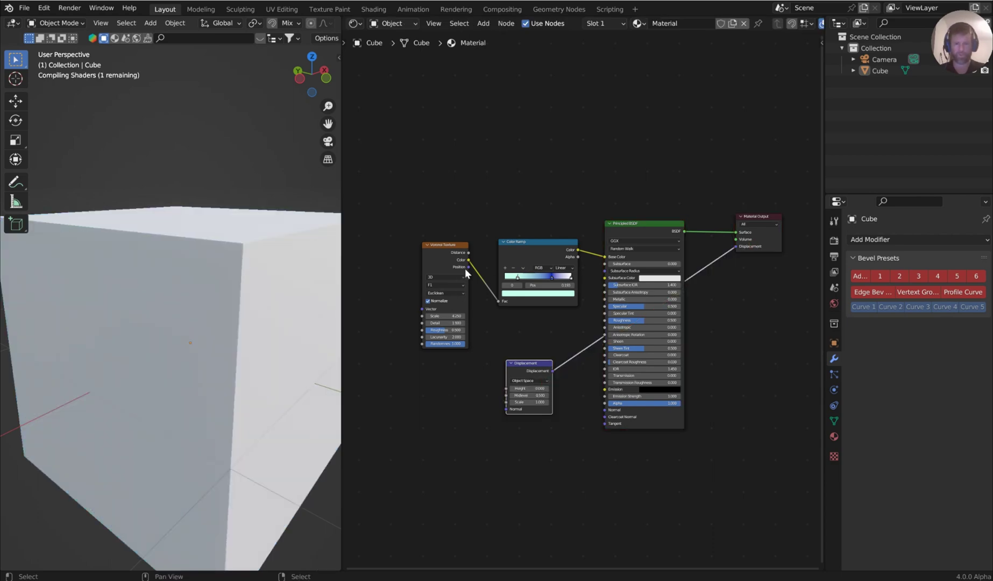
Link the Voronoi Texture's Position output to the Displacement node's Normal input and inspect the cube up close.
{"action": "scroll", "coordinate": [568, 302], "scroll_direction": "up", "scroll_amount": 2}
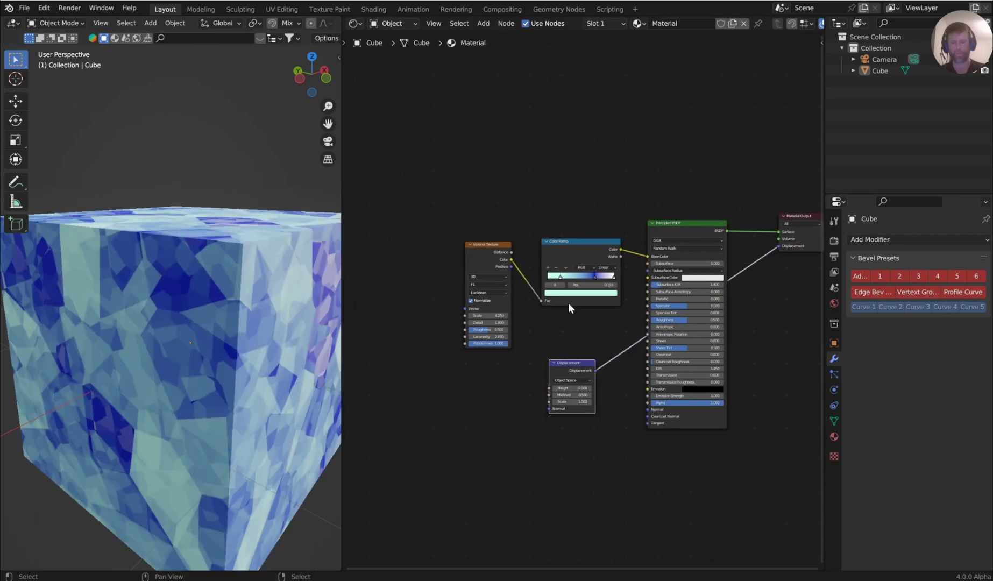
{"action": "left_click_drag", "start_coordinate": [492, 257], "coordinate": [591, 437]}
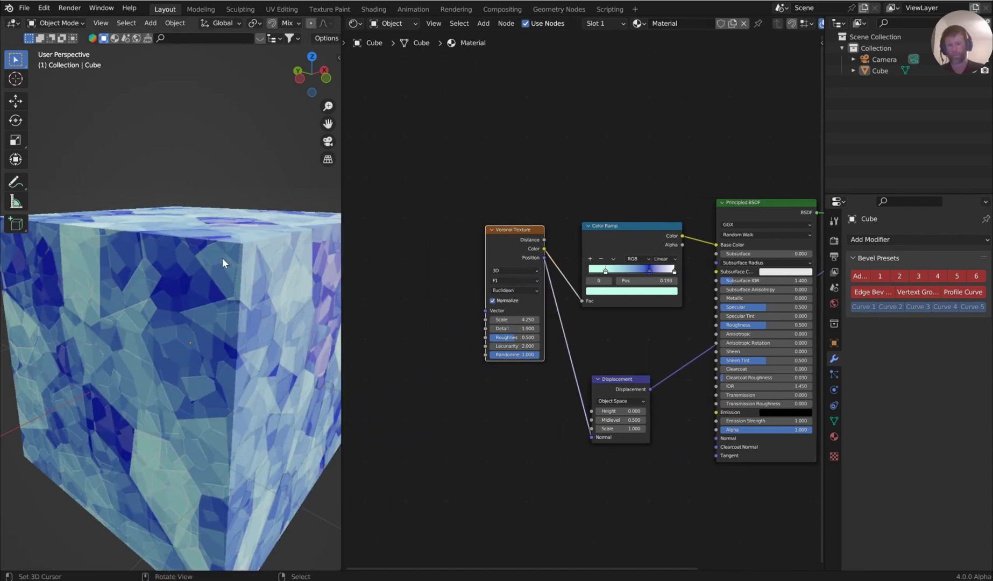
{"action": "middle_click_drag", "start_coordinate": [222, 258], "coordinate": [239, 279]}
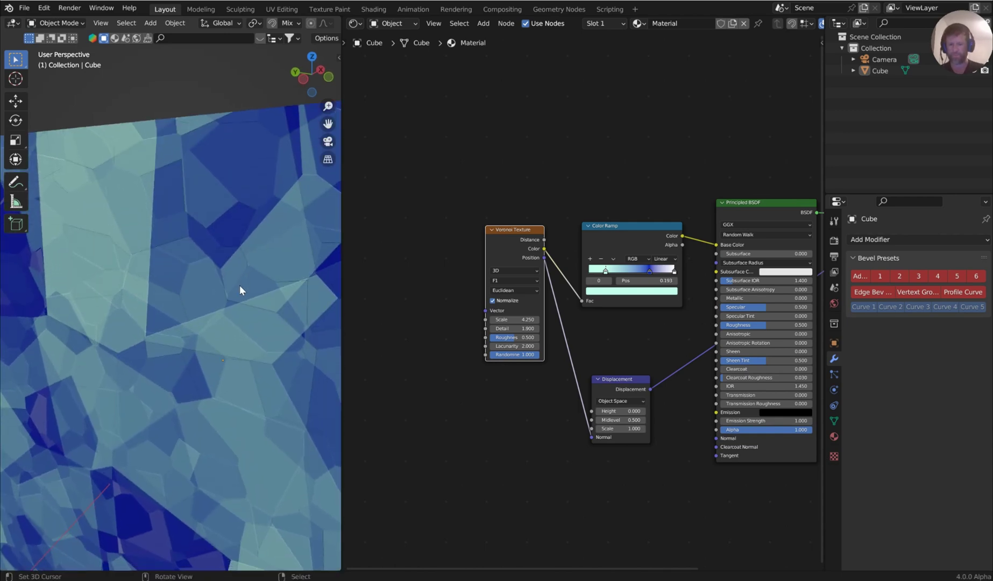
Move the Voronoi Texture node down and set its scale to about 47.44.
{"action": "left_click_drag", "start_coordinate": [505, 239], "coordinate": [469, 311]}
{"action": "scroll", "coordinate": [587, 317], "scroll_direction": "up", "scroll_amount": 2}
{"action": "left_click_drag", "start_coordinate": [478, 372], "coordinate": [578, 373]}
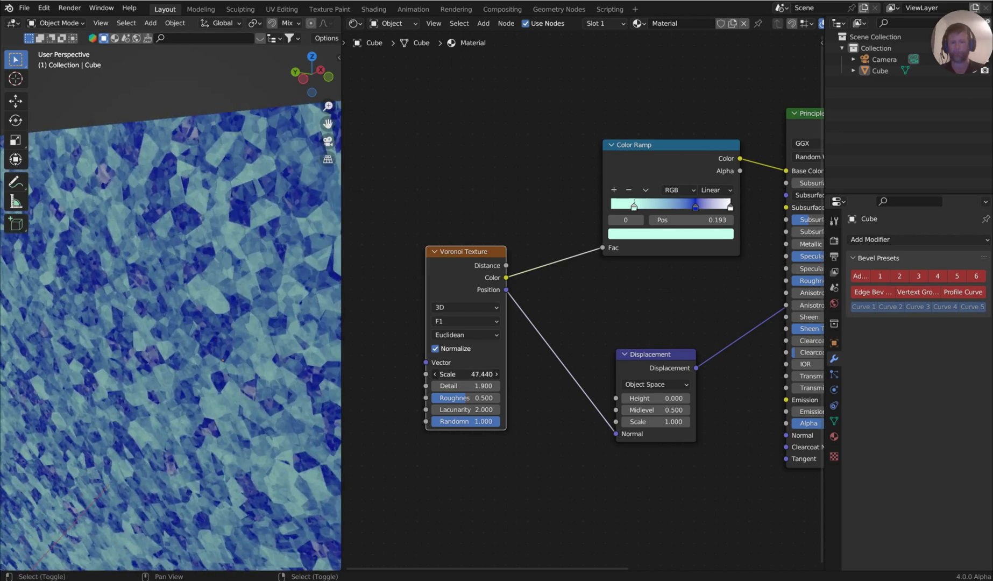
{"action": "middle_click_drag", "start_coordinate": [213, 237], "coordinate": [243, 226]}
Bypass the Color Ramp by feeding the Voronoi Texture's Distance output straight into Base Color, and move the ramp aside.
{"action": "left_click_drag", "start_coordinate": [786, 171], "coordinate": [747, 155]}
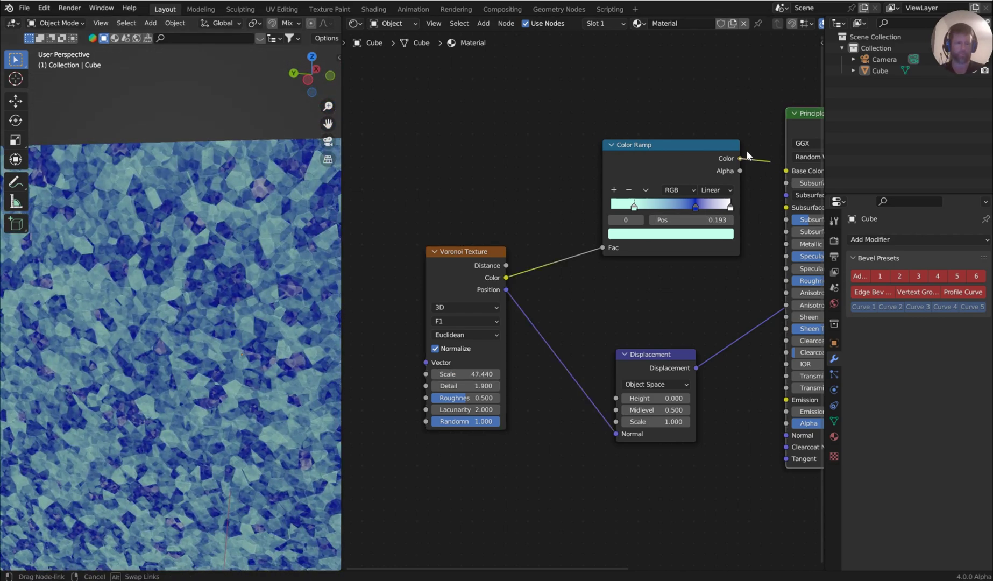
{"action": "left_click_drag", "start_coordinate": [603, 249], "coordinate": [785, 166]}
{"action": "left_click_drag", "start_coordinate": [693, 145], "coordinate": [603, 85]}
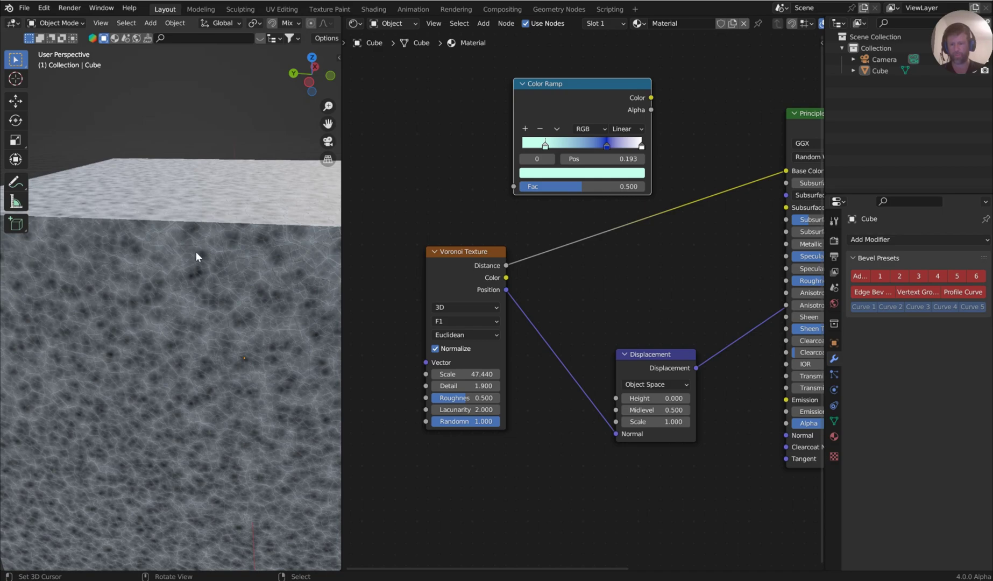
{"action": "middle_click_drag", "start_coordinate": [202, 241], "coordinate": [230, 228], "text": "ctrl"}
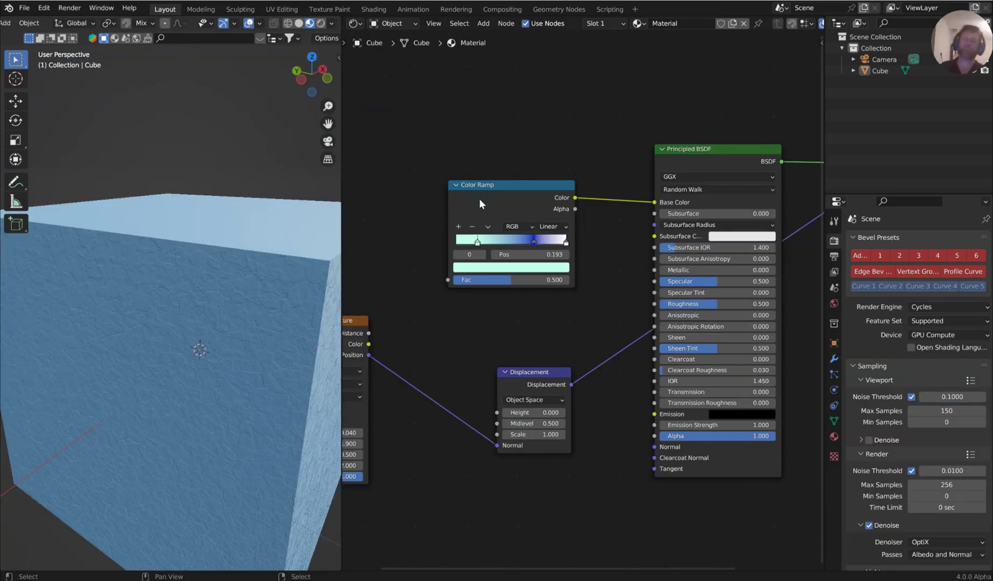
Connect the Voronoi Texture's Color output to the Color Ramp's Fac input.
{"action": "scroll", "coordinate": [402, 305], "scroll_direction": "down", "scroll_amount": 1}
{"action": "middle_click_drag", "start_coordinate": [408, 301], "coordinate": [538, 267]}
{"action": "scroll", "coordinate": [571, 290], "scroll_direction": "up", "scroll_amount": 3}
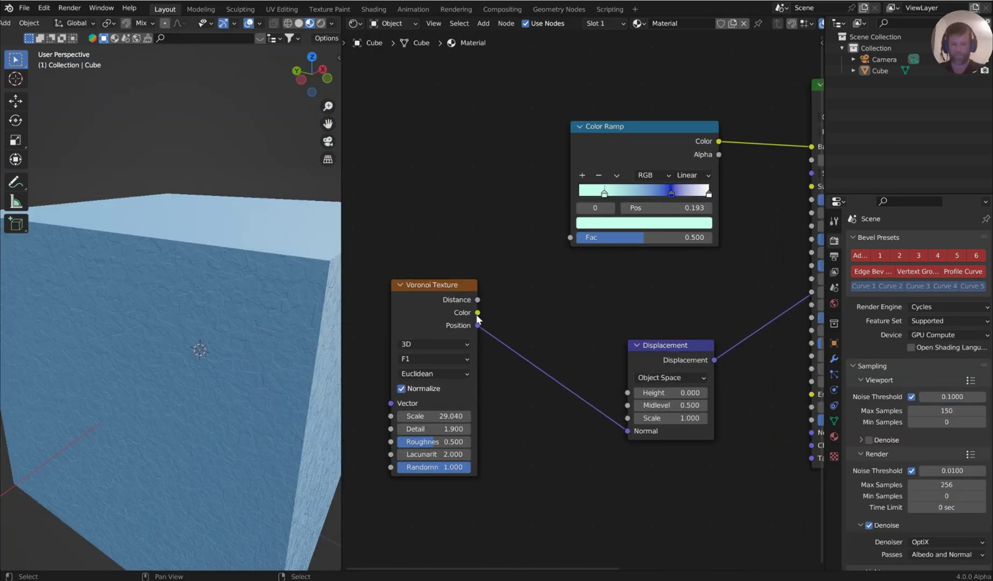
{"action": "left_click_drag", "start_coordinate": [477, 315], "coordinate": [572, 238]}
Change the Color Ramp's first stop to a light orange.
{"action": "middle_click_drag", "start_coordinate": [611, 146], "coordinate": [549, 166]}
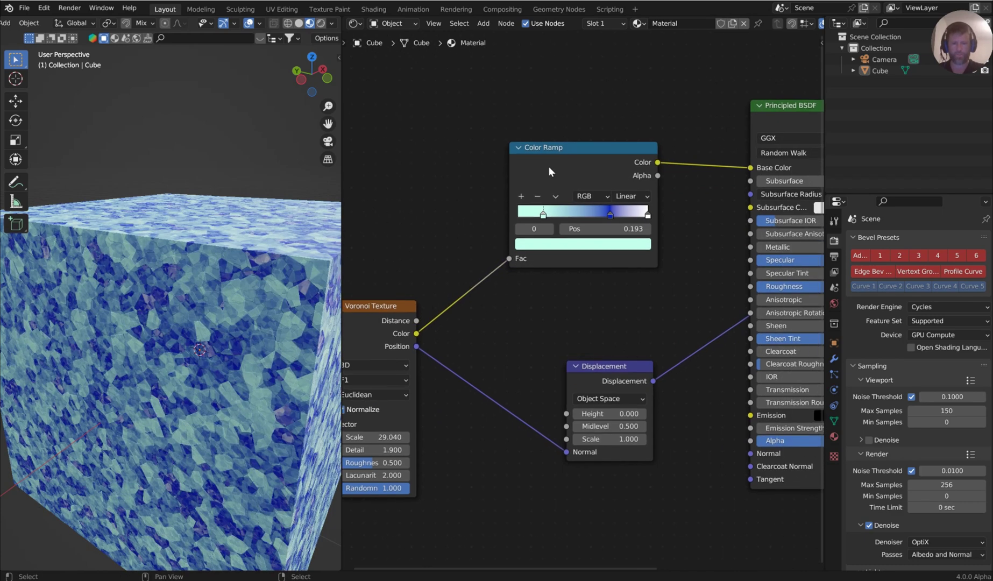
{"action": "left_click", "coordinate": [545, 247]}
{"action": "left_click_drag", "start_coordinate": [561, 106], "coordinate": [554, 133]}
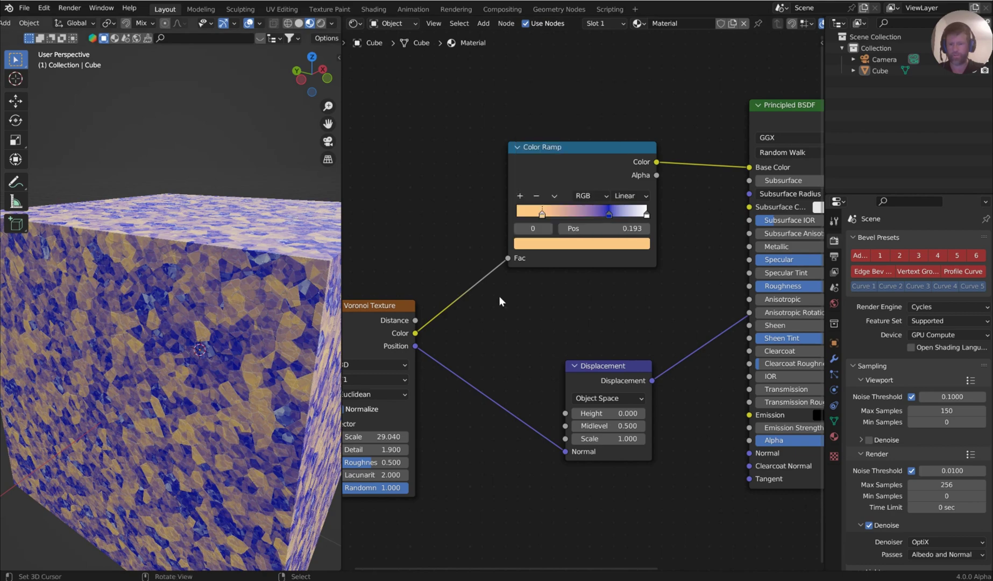
Set the Principled BSDF's Transmission to 1.000 and its Roughness to about 0.352.
{"action": "middle_click_drag", "start_coordinate": [595, 318], "coordinate": [360, 303]}
{"action": "scroll", "coordinate": [598, 371], "scroll_direction": "up", "scroll_amount": 4}
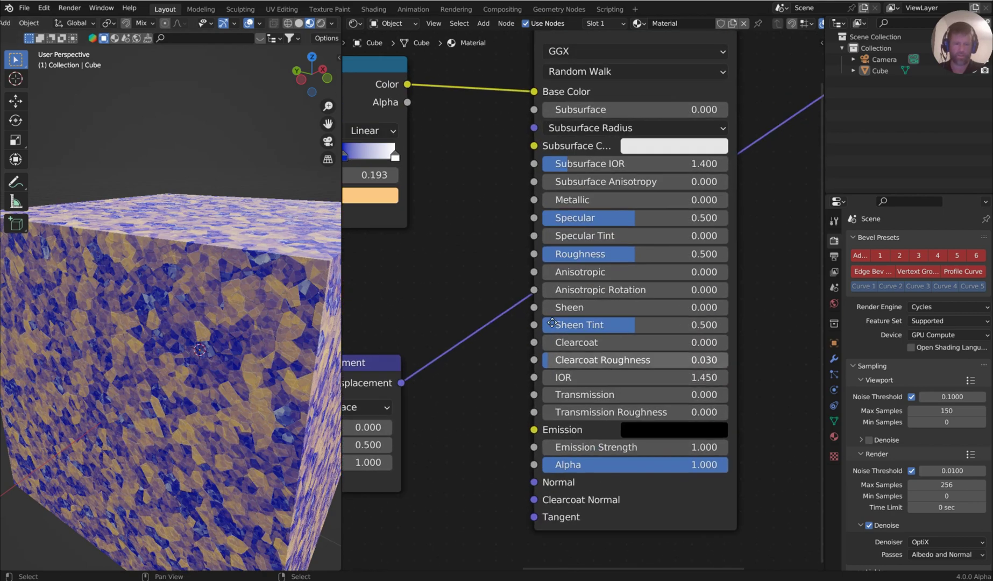
{"action": "middle_click_drag", "start_coordinate": [607, 360], "coordinate": [543, 317]}
{"action": "left_click_drag", "start_coordinate": [550, 352], "coordinate": [671, 353]}
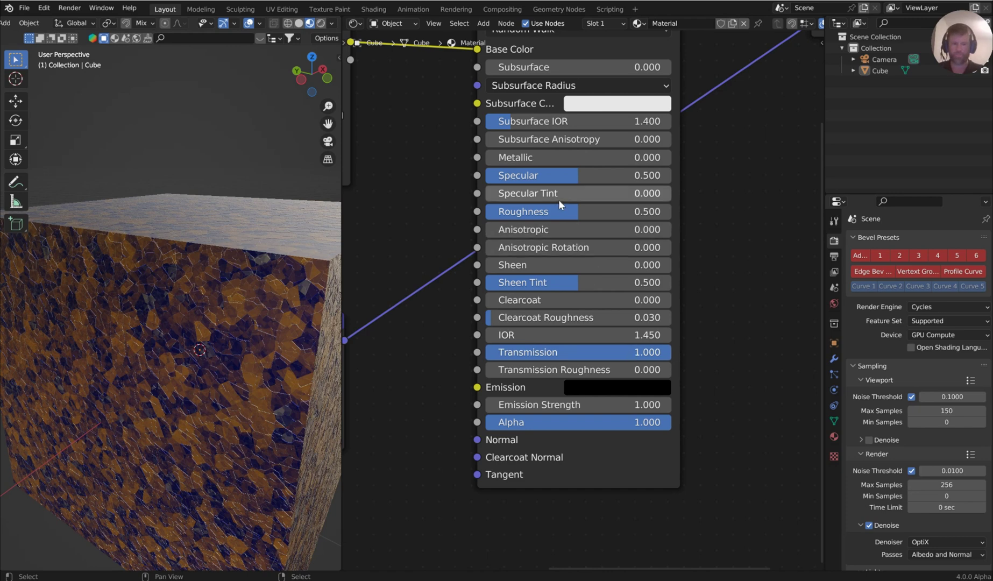
{"action": "left_click_drag", "start_coordinate": [561, 212], "coordinate": [532, 212]}
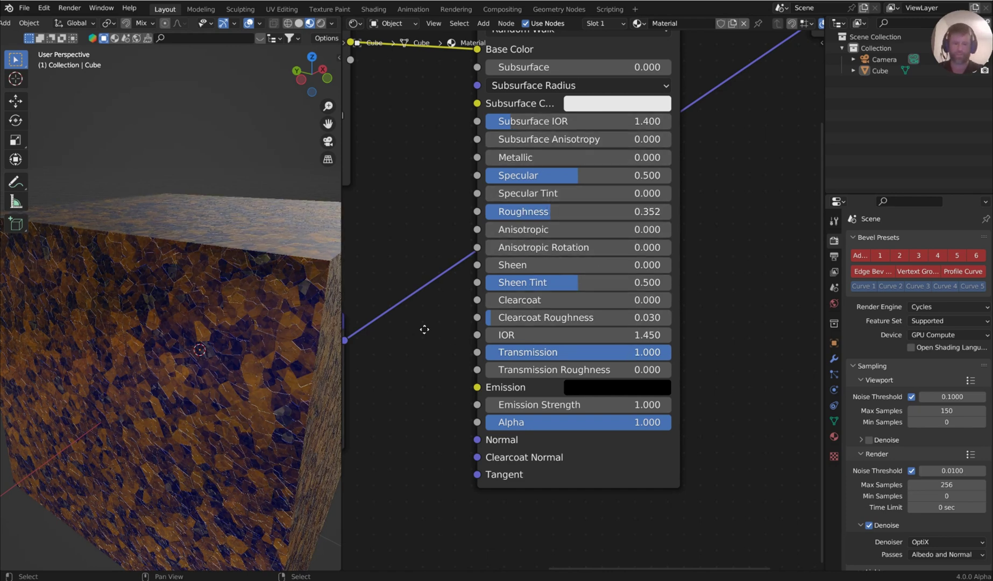
Set the Principled BSDF's Subsurface Color to pure white with Value 1.000, and inspect the cube's surface up close.
{"action": "middle_click_drag", "start_coordinate": [425, 328], "coordinate": [495, 436]}
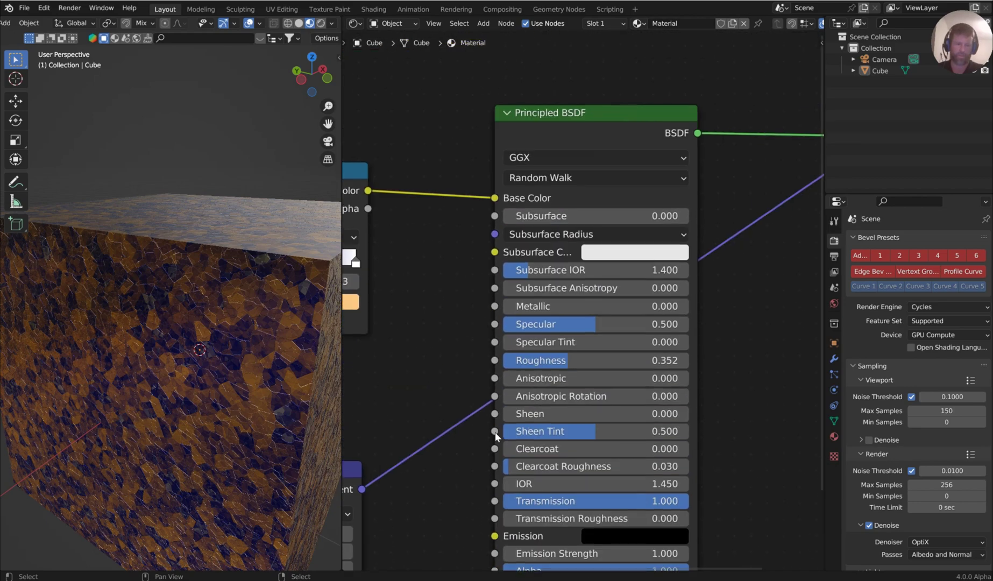
{"action": "left_click", "coordinate": [636, 257]}
{"action": "left_click_drag", "start_coordinate": [720, 44], "coordinate": [720, 27]}
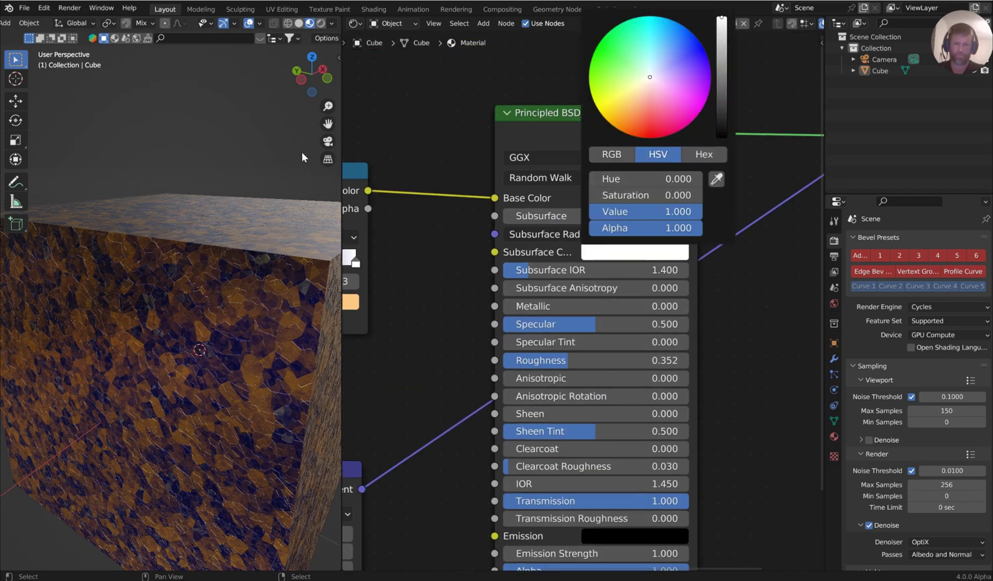
{"action": "middle_click_drag", "start_coordinate": [227, 252], "coordinate": [235, 184]}
{"action": "scroll", "coordinate": [235, 184], "scroll_direction": "up", "scroll_amount": 5}
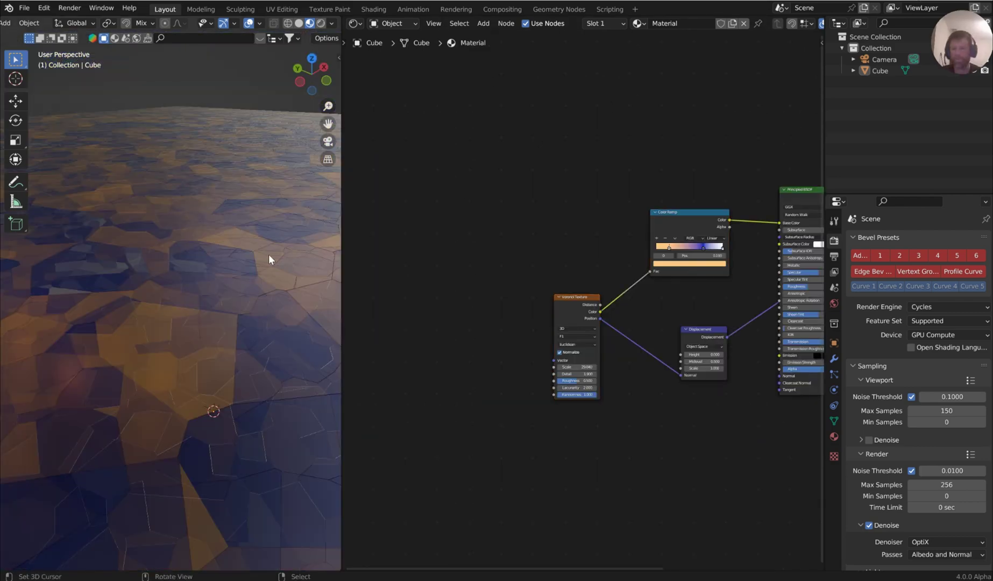
{"action": "left_click", "coordinate": [268, 254]}
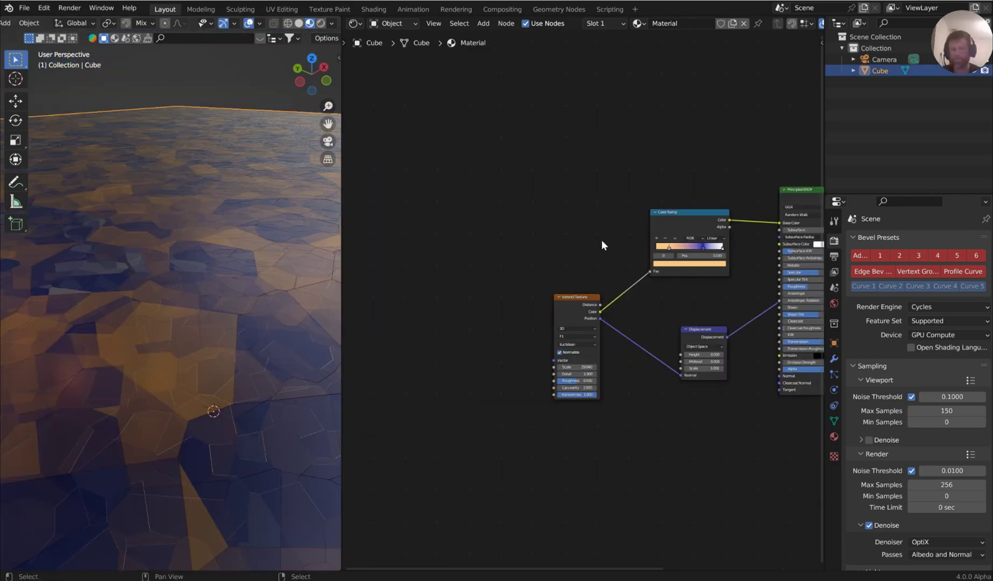
Duplicate the Voronoi Texture and Color Ramp pair, placing the copy above the originals and moving the originals away from the shader.
{"action": "middle_click_drag", "start_coordinate": [558, 251], "coordinate": [563, 245]}
{"action": "left_click_drag", "start_coordinate": [559, 355], "coordinate": [386, 221]}
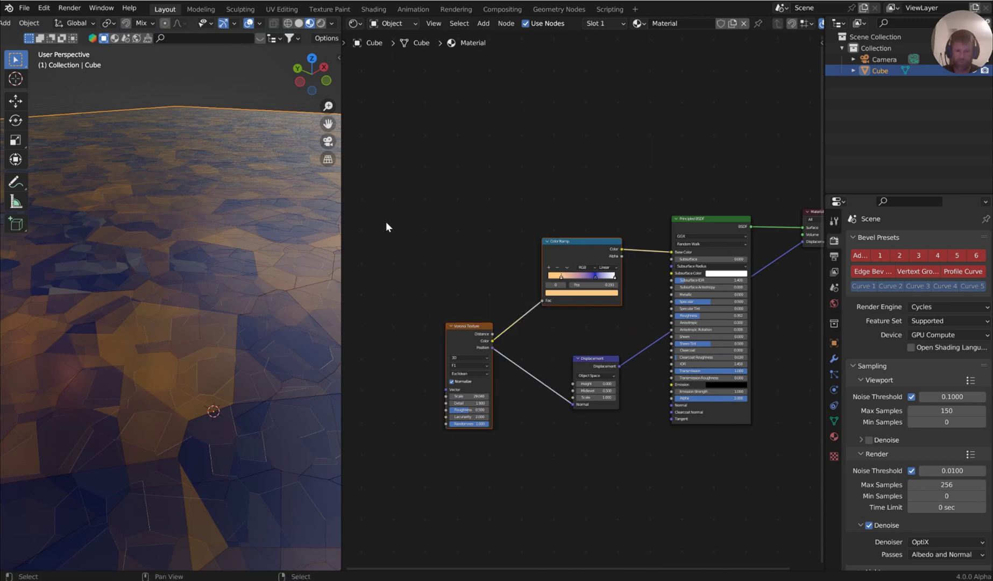
{"action": "middle_click_drag", "start_coordinate": [385, 221], "coordinate": [474, 275]}
{"action": "key", "text": "shift+d"}
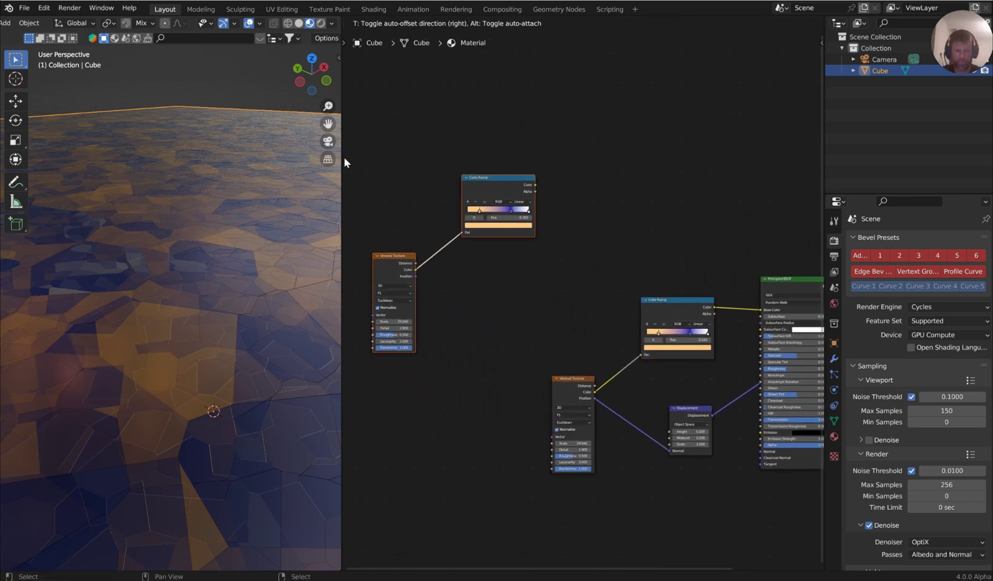
{"action": "left_click", "coordinate": [377, 368]}
Insert a Mix Color node into the Base Color link, with the upper Color Ramp feeding A and the lower one feeding B.
{"action": "key", "text": "shift+a"}
{"action": "type", "text": "mix"}
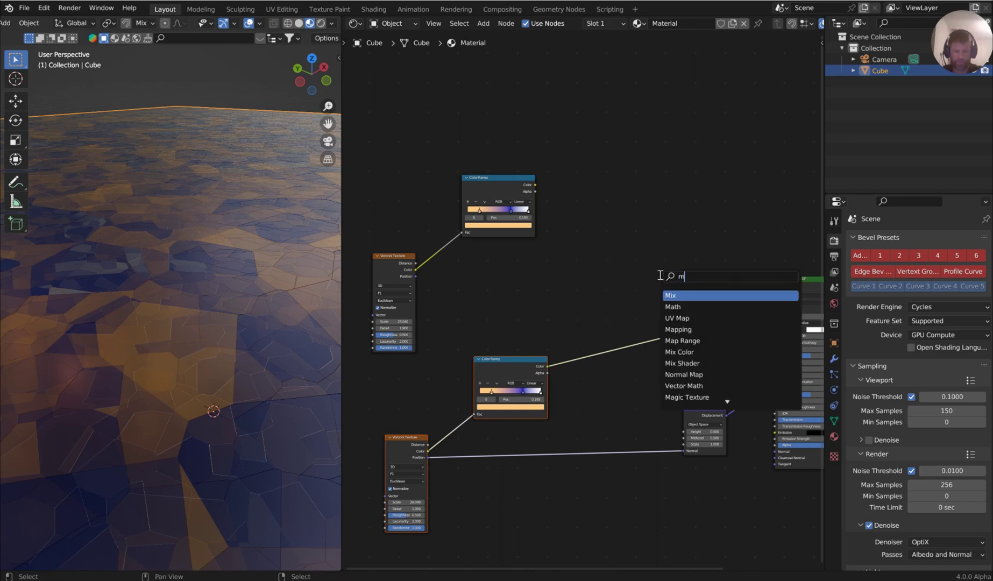
{"action": "left_click", "coordinate": [695, 296]}
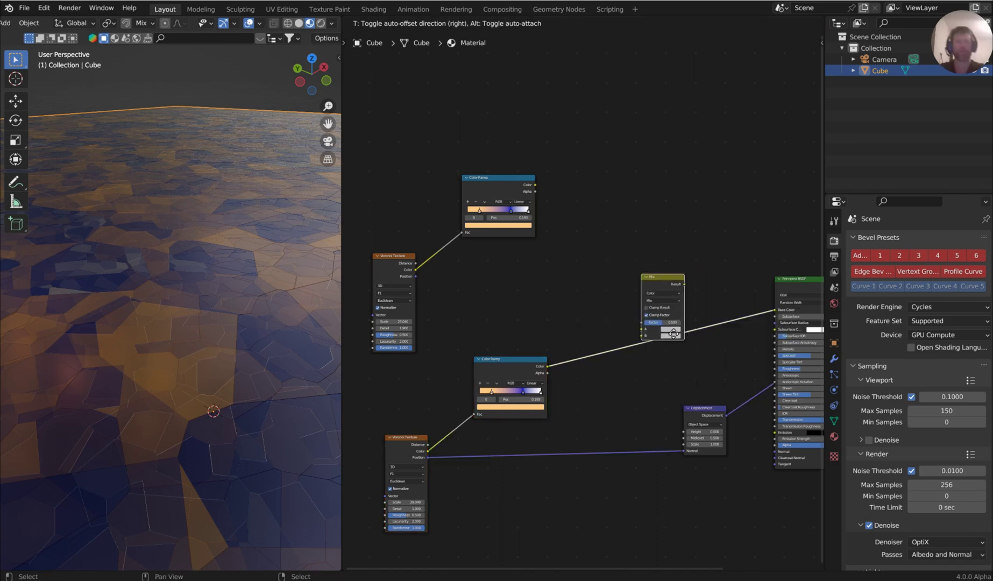
{"action": "left_click", "coordinate": [661, 336]}
{"action": "left_click_drag", "start_coordinate": [535, 184], "coordinate": [641, 366]}
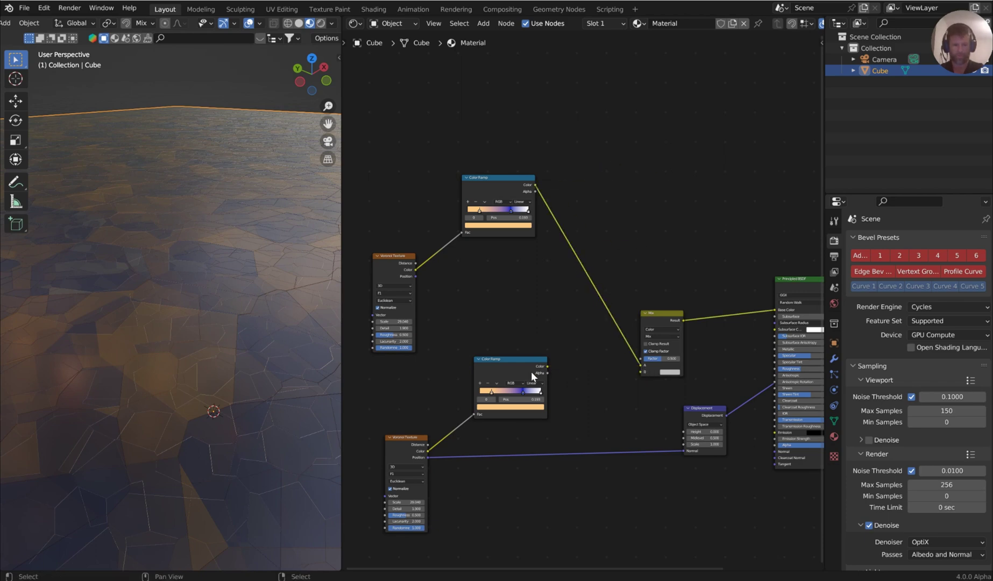
{"action": "right_click_drag", "start_coordinate": [530, 371], "coordinate": [669, 371], "text": "alt"}
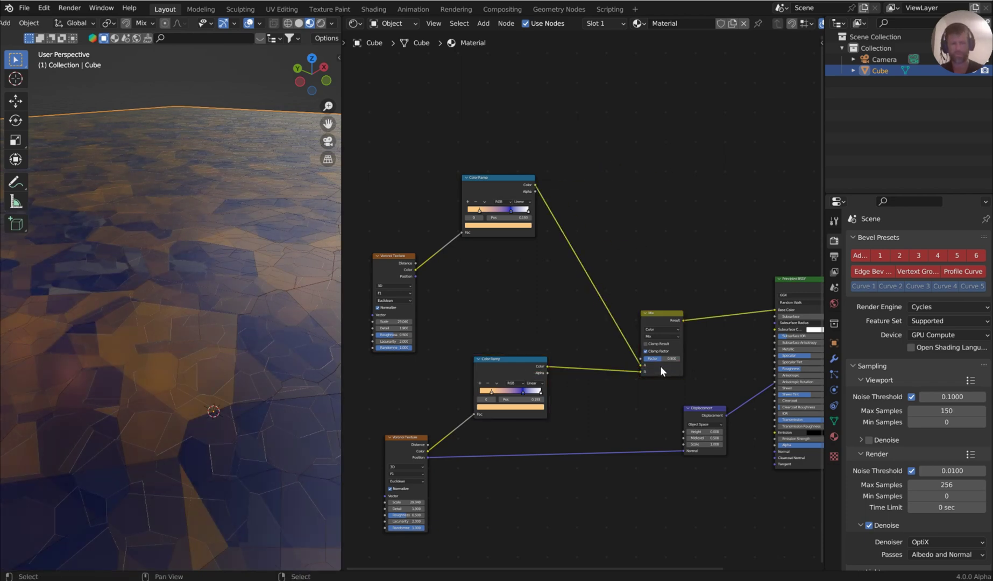
Flip the lower Color Ramp and change its light orange stop to bright magenta.
{"action": "middle_click_drag", "start_coordinate": [559, 363], "coordinate": [638, 290]}
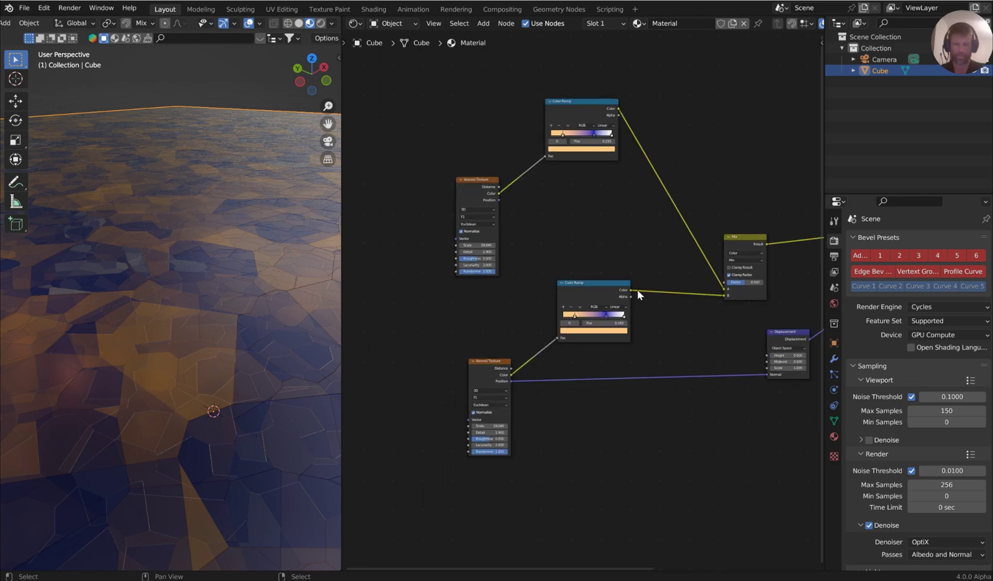
{"action": "scroll", "coordinate": [654, 295], "scroll_direction": "up", "scroll_amount": 5}
{"action": "left_click", "coordinate": [579, 318]}
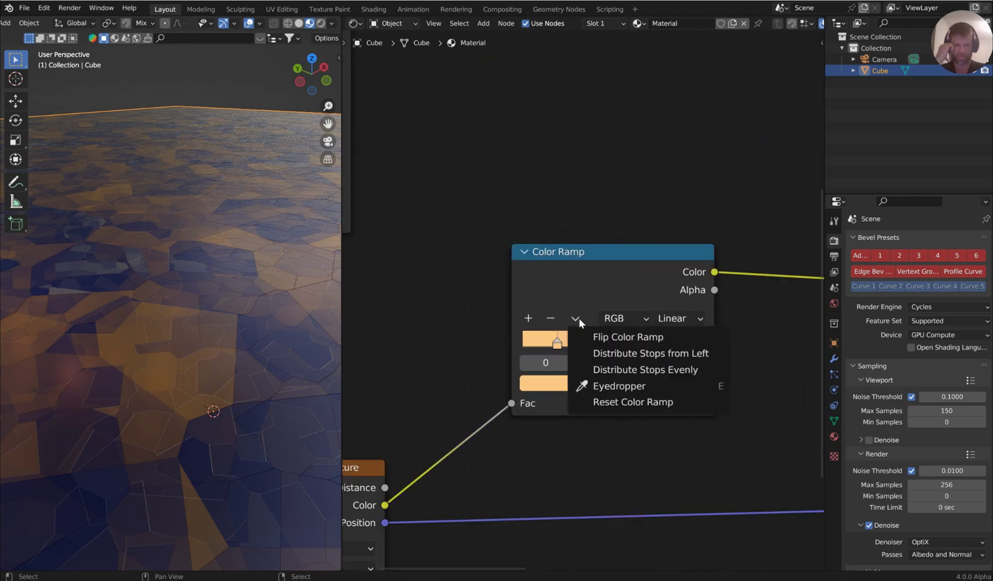
{"action": "left_click", "coordinate": [600, 335]}
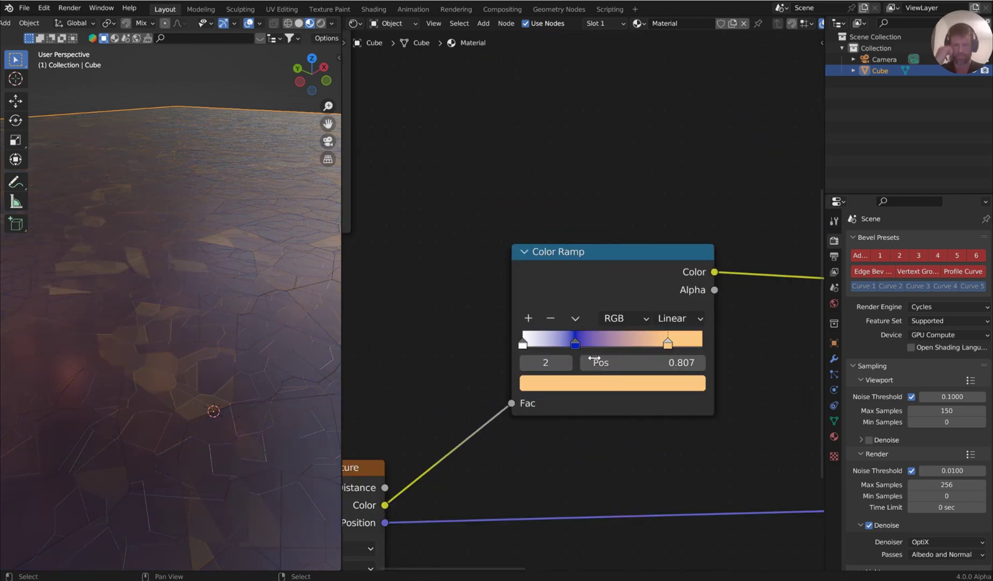
{"action": "middle_click_drag", "start_coordinate": [594, 358], "coordinate": [610, 319]}
{"action": "left_click", "coordinate": [669, 347]}
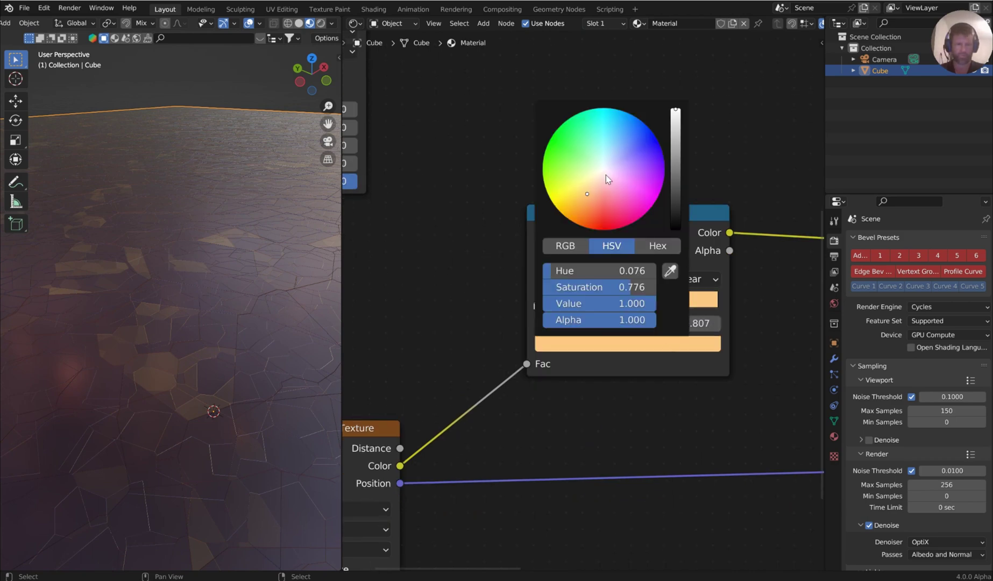
{"action": "left_click_drag", "start_coordinate": [606, 174], "coordinate": [644, 209]}
Set the lower Voronoi Texture's Scale to 27.490 and inspect the cube's surface.
{"action": "scroll", "coordinate": [395, 344], "scroll_direction": "down", "scroll_amount": 1}
{"action": "middle_click_drag", "start_coordinate": [396, 457], "coordinate": [638, 206]}
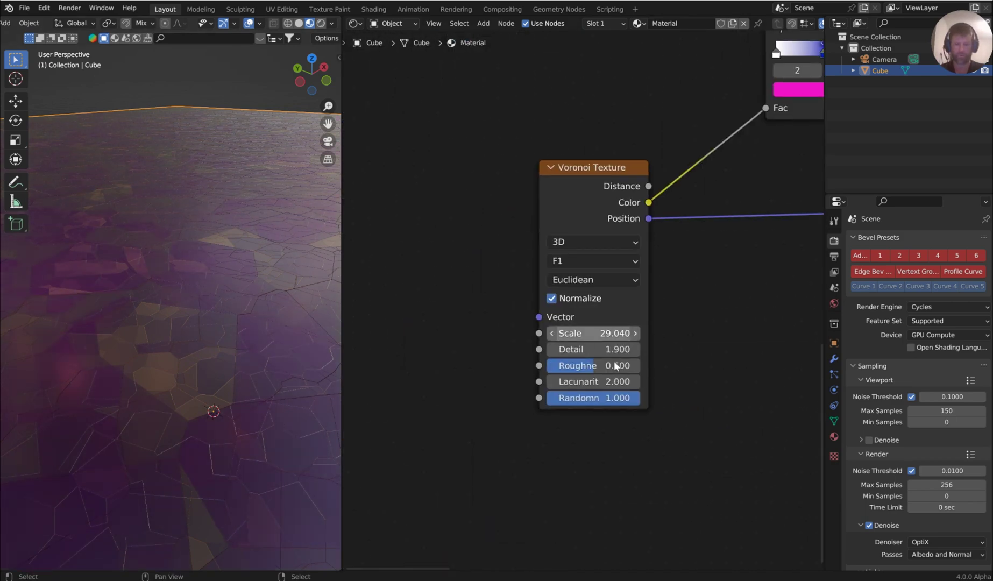
{"action": "mouse_move", "coordinate": [605, 335]}
{"action": "left_mouse_down"}
{"action": "mouse_move", "coordinate": [581, 333]}
{"action": "mouse_move", "coordinate": [616, 334]}
{"action": "left_mouse_up"}
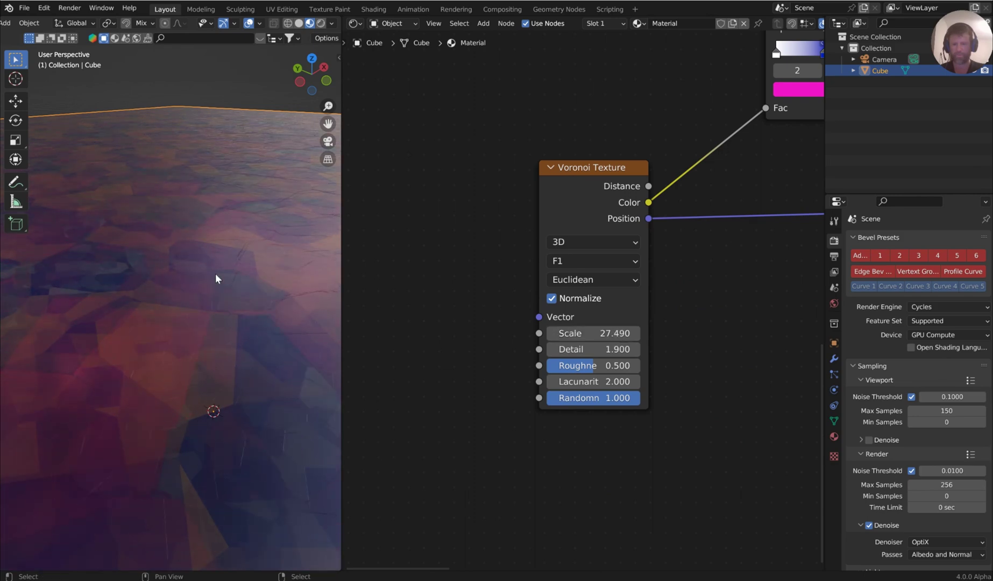
{"action": "middle_click_drag", "start_coordinate": [215, 273], "coordinate": [209, 253]}
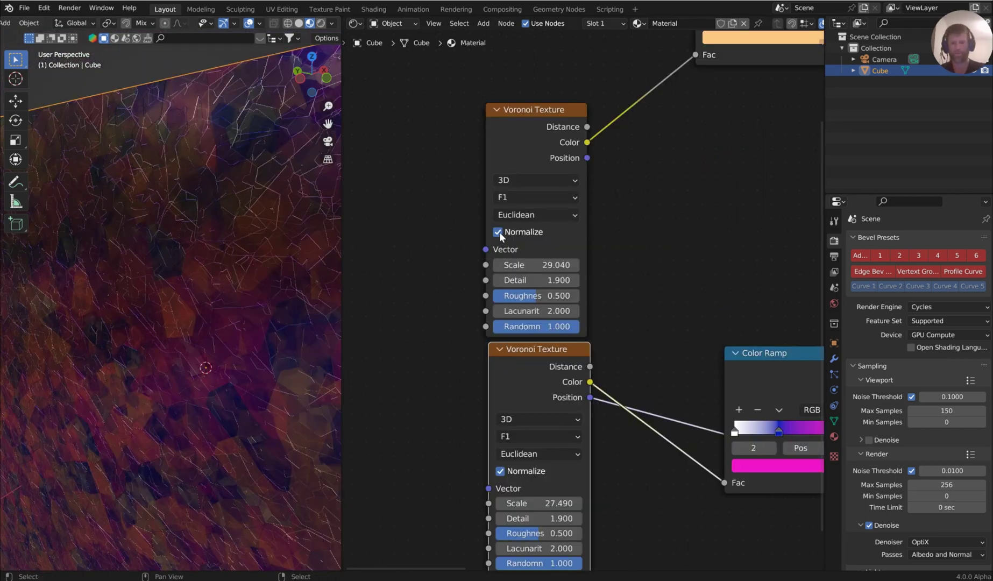
Turn Normalize off on both Voronoi Textures to compare the surface, and turn it back on.
{"action": "left_click", "coordinate": [498, 232]}
{"action": "left_click", "coordinate": [500, 471]}
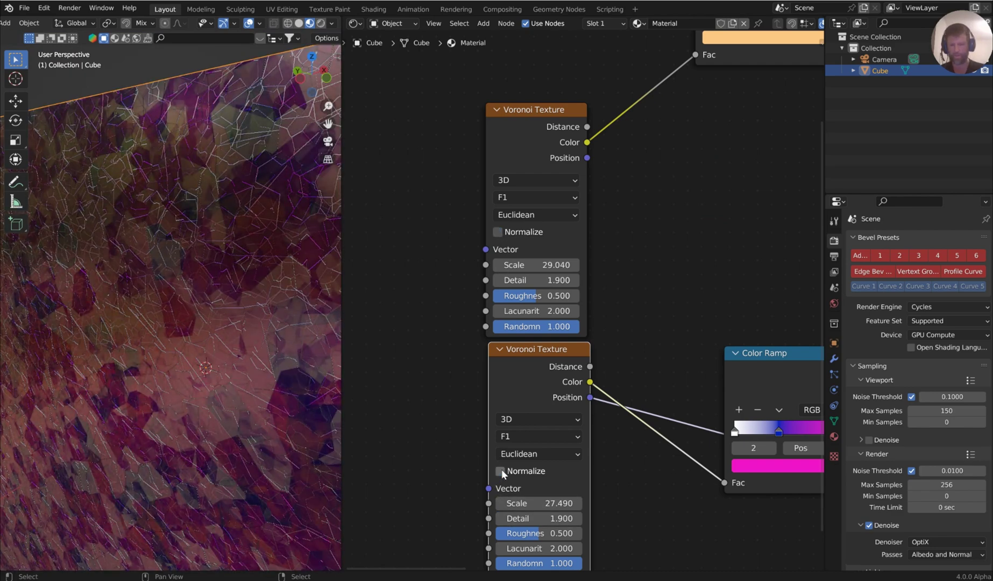
{"action": "left_click", "coordinate": [499, 471]}
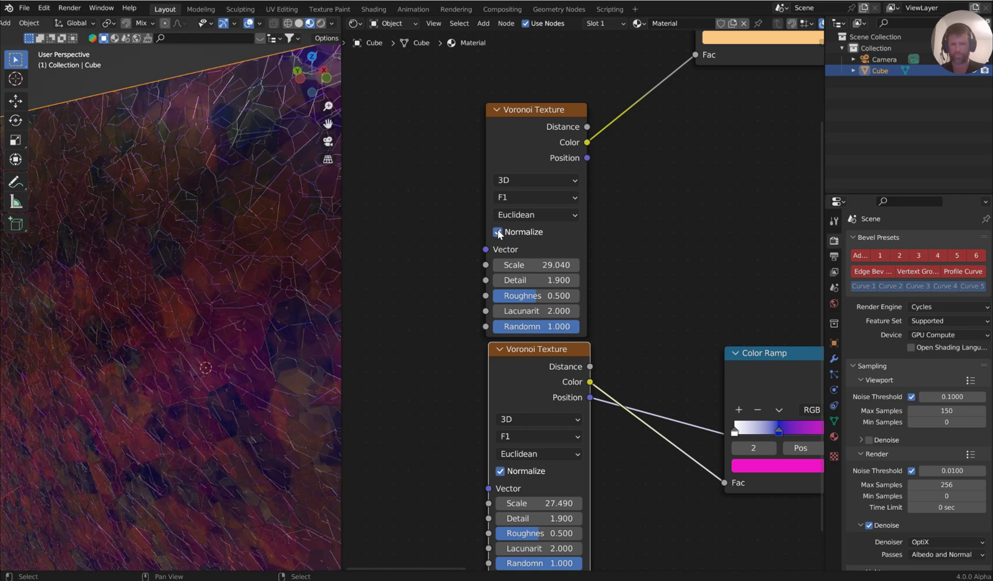
{"action": "left_click", "coordinate": [499, 232]}
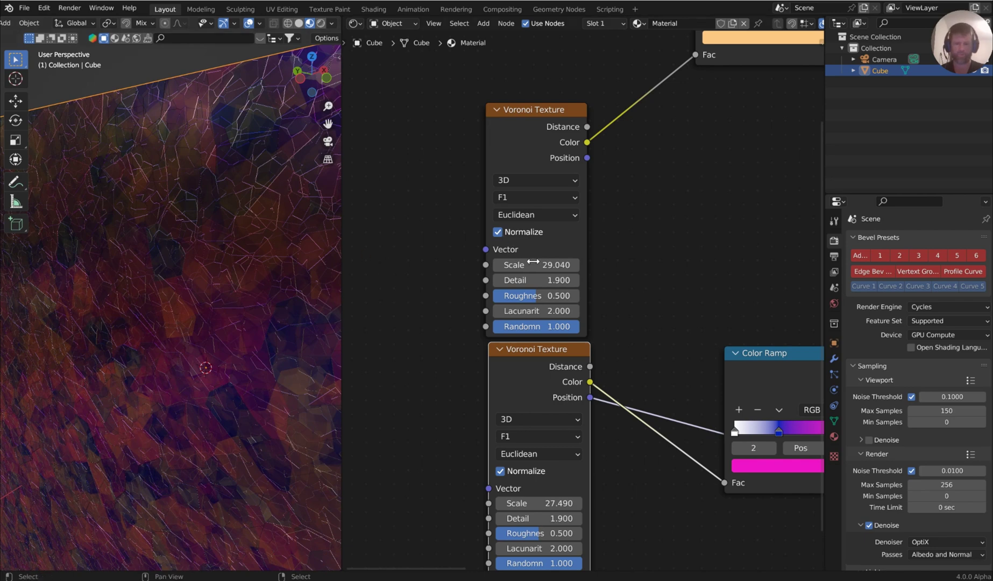
Set the upper Voronoi Texture's Detail to 0.000.
{"action": "middle_click_drag", "start_coordinate": [723, 132], "coordinate": [594, 278]}
{"action": "scroll", "coordinate": [270, 140], "scroll_direction": "down", "scroll_amount": 4}
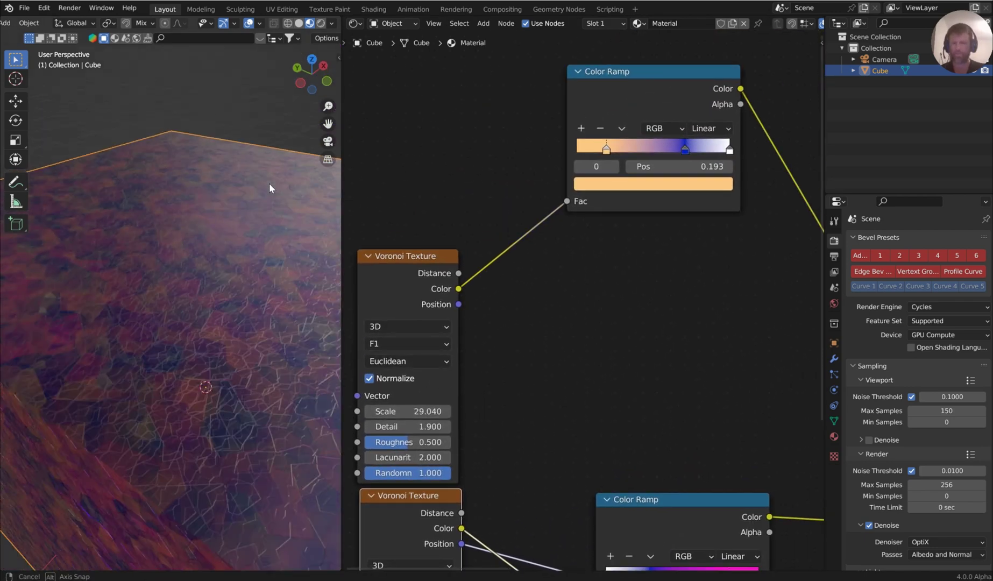
{"action": "middle_click_drag", "start_coordinate": [544, 233], "coordinate": [594, 211]}
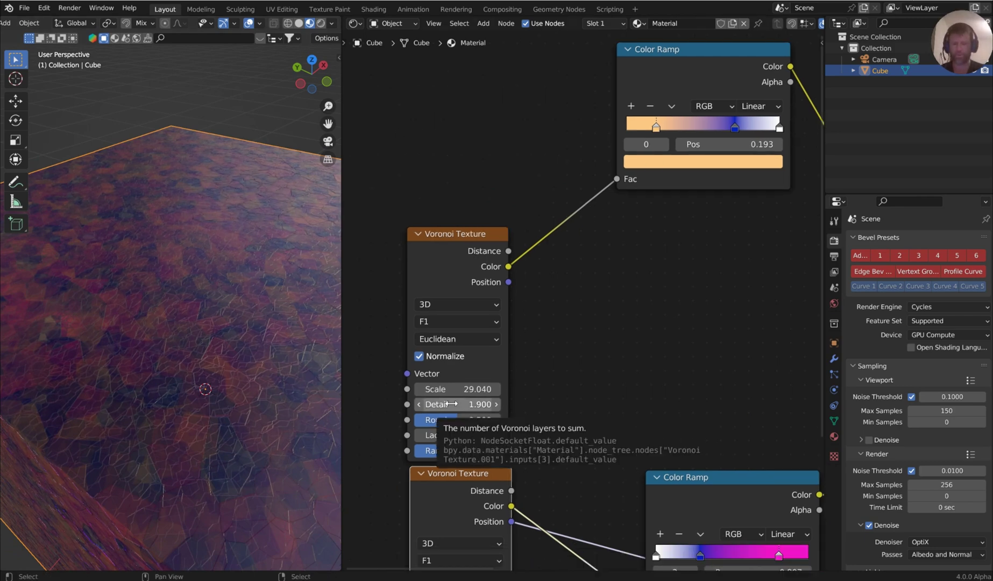
{"action": "scroll", "coordinate": [643, 297], "scroll_direction": "up", "scroll_amount": 3}
{"action": "middle_click_drag", "start_coordinate": [646, 295], "coordinate": [690, 275]}
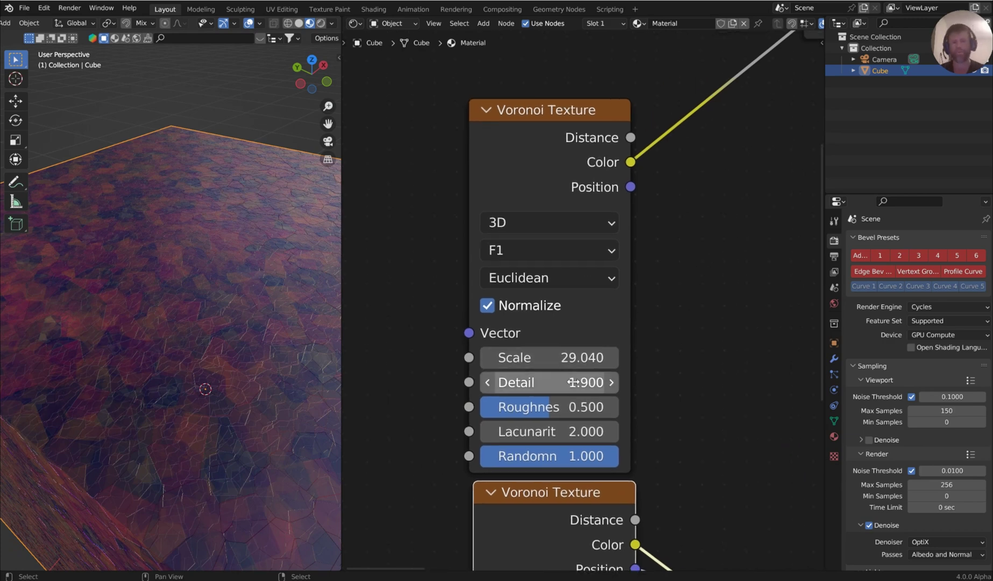
{"action": "left_click_drag", "start_coordinate": [538, 382], "coordinate": [517, 382], "text": "shift"}
{"action": "middle_click_drag", "start_coordinate": [661, 407], "coordinate": [652, 209]}
Set Roughness to 0.721 on the upper Voronoi Texture and to 1.000 on the lower one.
{"action": "left_click_drag", "start_coordinate": [589, 290], "coordinate": [580, 295]}
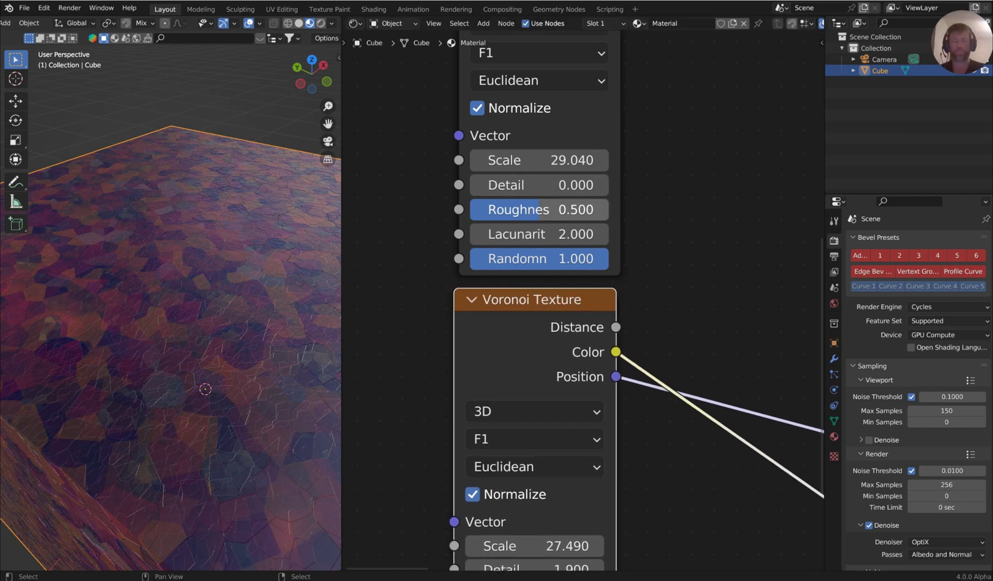
{"action": "left_click_drag", "start_coordinate": [539, 209], "coordinate": [571, 209]}
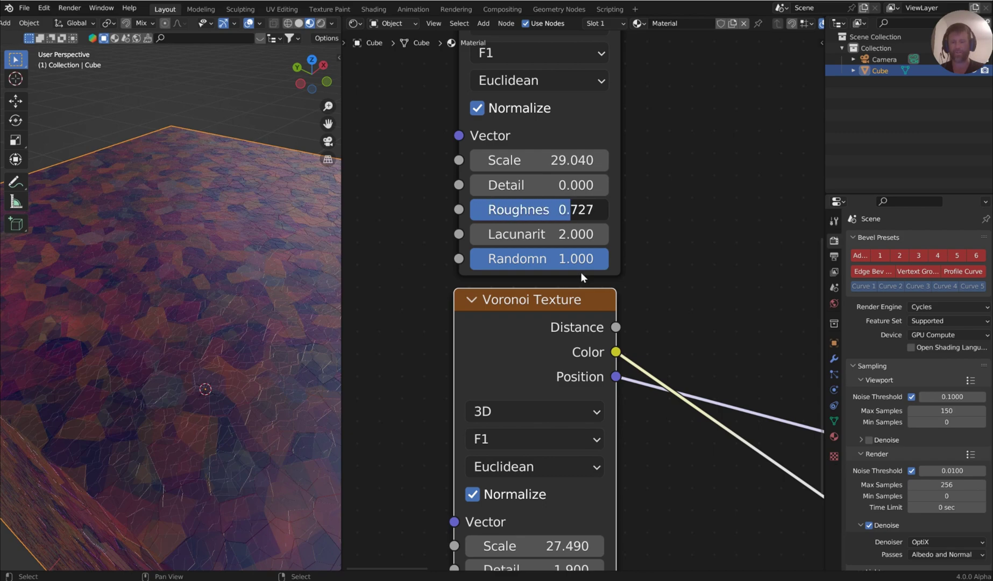
{"action": "scroll", "coordinate": [649, 140], "scroll_direction": "down", "scroll_amount": 5, "text": "shift"}
{"action": "left_click_drag", "start_coordinate": [517, 386], "coordinate": [611, 386]}
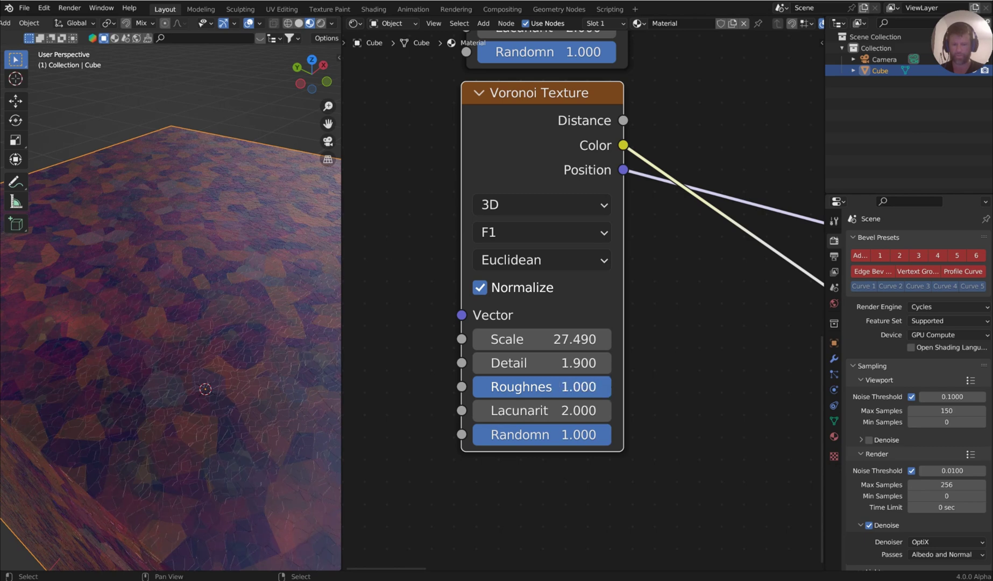
Set the upper Voronoi Texture's Scale to 29.170 and its Lacunarity to 5.400, leaving Normalize enabled.
{"action": "middle_click_drag", "start_coordinate": [758, 76], "coordinate": [699, 268]}
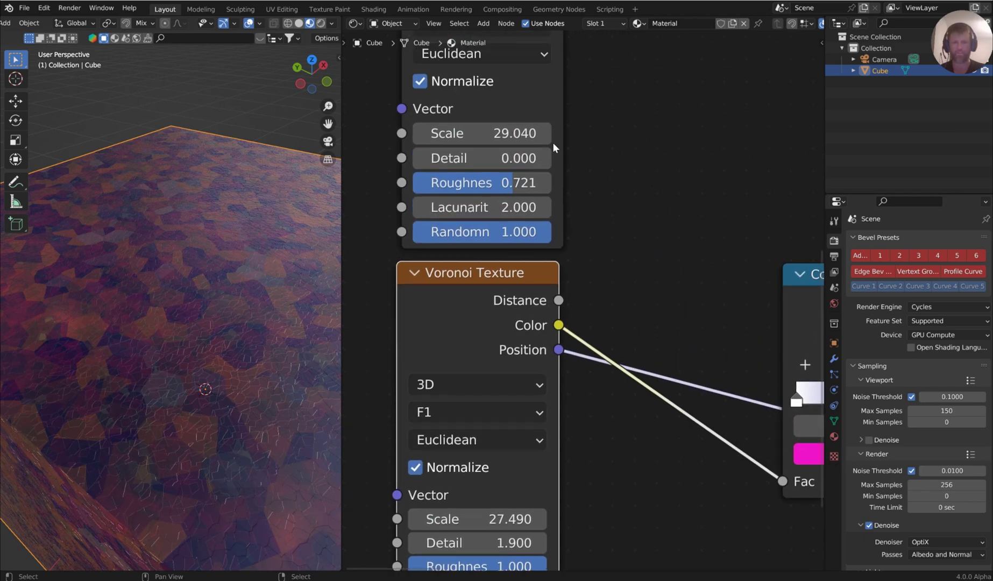
{"action": "left_click_drag", "start_coordinate": [545, 159], "coordinate": [479, 158]}
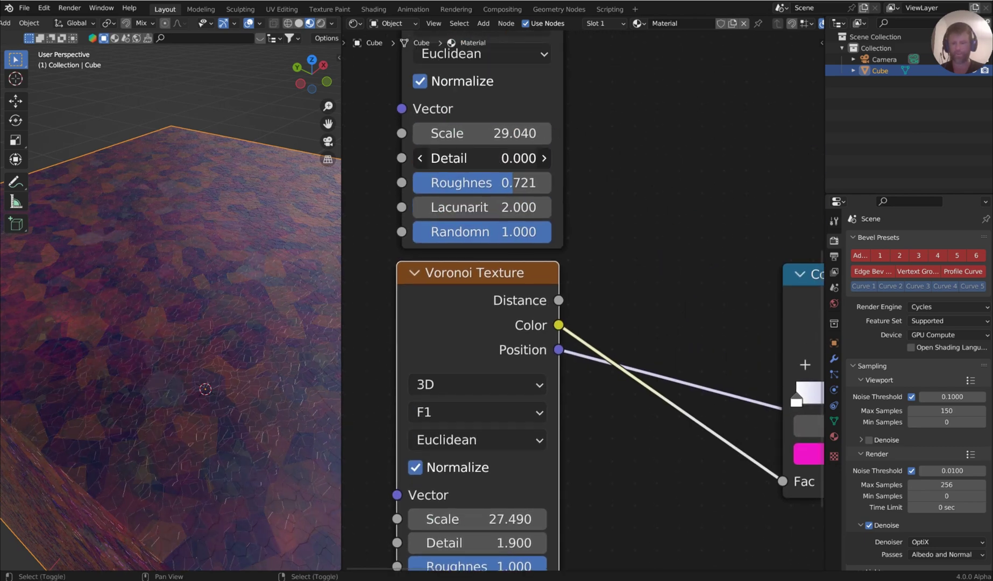
{"action": "middle_click_drag", "start_coordinate": [520, 112], "coordinate": [528, 168]}
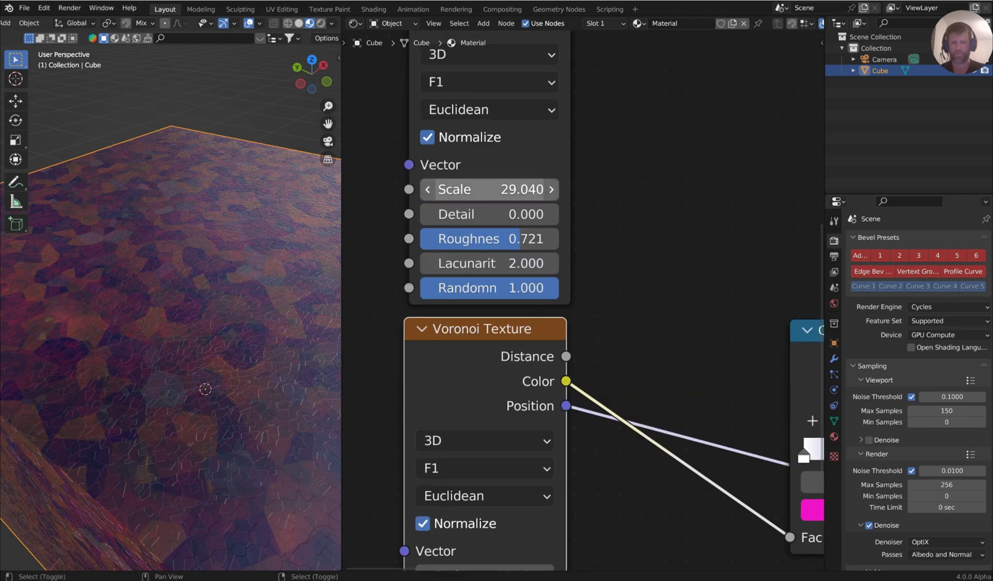
{"action": "left_click_drag", "start_coordinate": [527, 189], "coordinate": [479, 192]}
{"action": "left_click", "coordinate": [427, 138]}
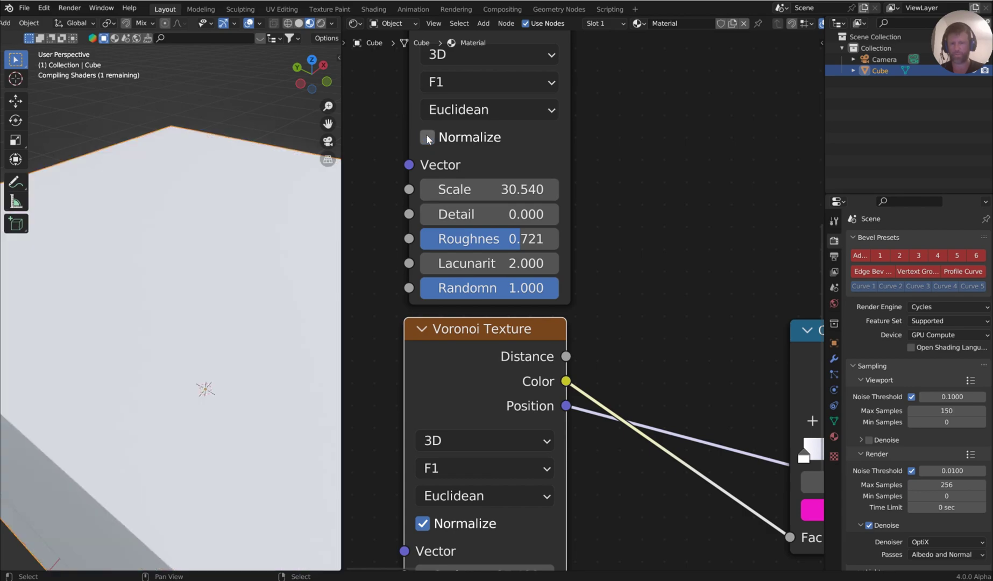
{"action": "mouse_move", "coordinate": [474, 190]}
{"action": "left_mouse_down"}
{"action": "mouse_move", "coordinate": [619, 189]}
{"action": "mouse_move", "coordinate": [455, 189]}
{"action": "left_mouse_up"}
{"action": "left_click", "coordinate": [427, 138]}
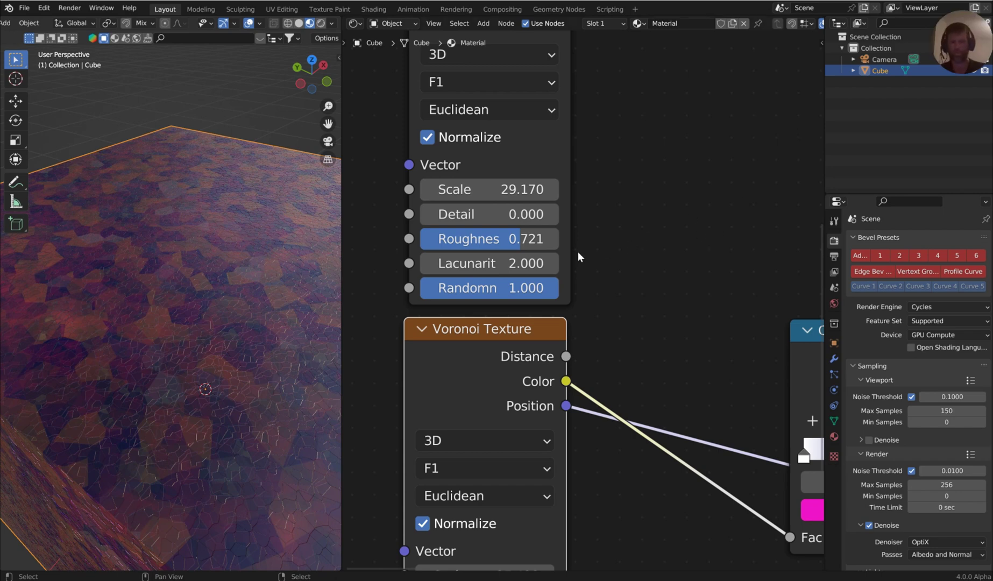
{"action": "left_click_drag", "start_coordinate": [467, 264], "coordinate": [532, 263]}
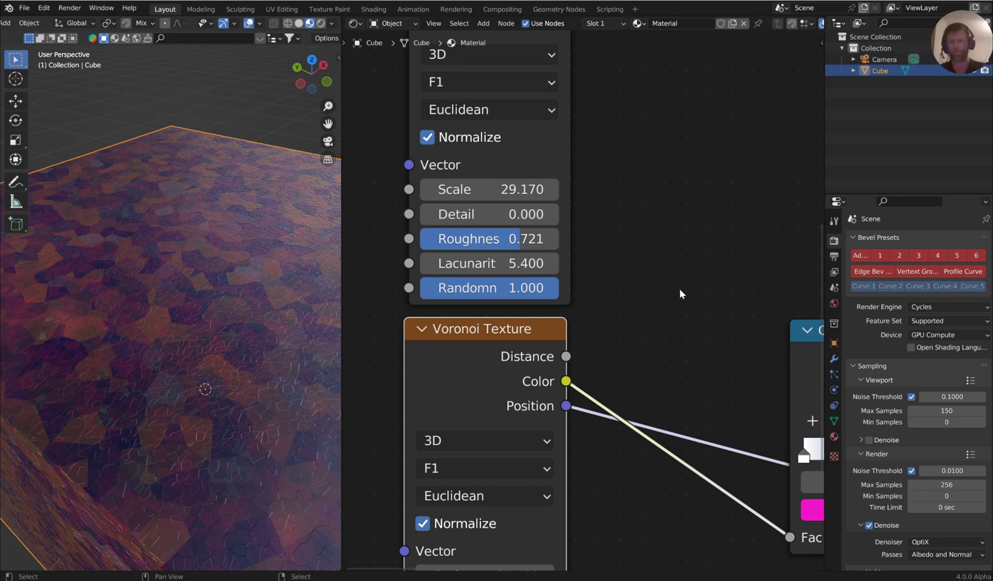
Set the lower Voronoi Texture's Randomness to 0.840 and inspect the surface up close.
{"action": "scroll", "coordinate": [681, 291], "scroll_direction": "down", "scroll_amount": 1}
{"action": "middle_click_drag", "start_coordinate": [685, 273], "coordinate": [701, 146]}
{"action": "middle_click_drag", "start_coordinate": [592, 415], "coordinate": [617, 345]}
{"action": "scroll", "coordinate": [617, 346], "scroll_direction": "down", "scroll_amount": 2, "text": "shift"}
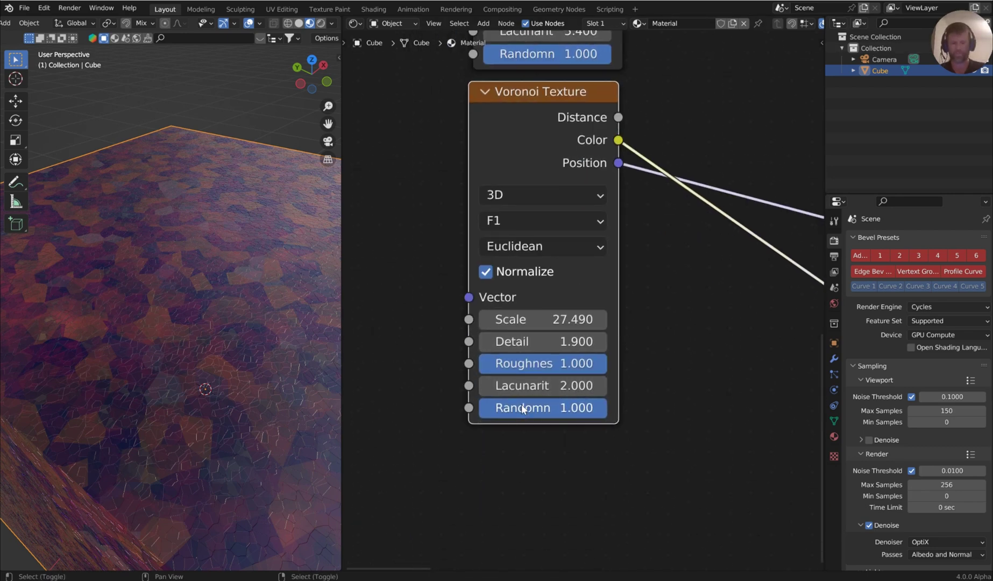
{"action": "mouse_move", "coordinate": [592, 407]}
{"action": "left_mouse_down"}
{"action": "mouse_move", "coordinate": [506, 407]}
{"action": "mouse_move", "coordinate": [575, 407]}
{"action": "left_mouse_up"}
{"action": "middle_click_drag", "start_coordinate": [281, 422], "coordinate": [278, 393]}
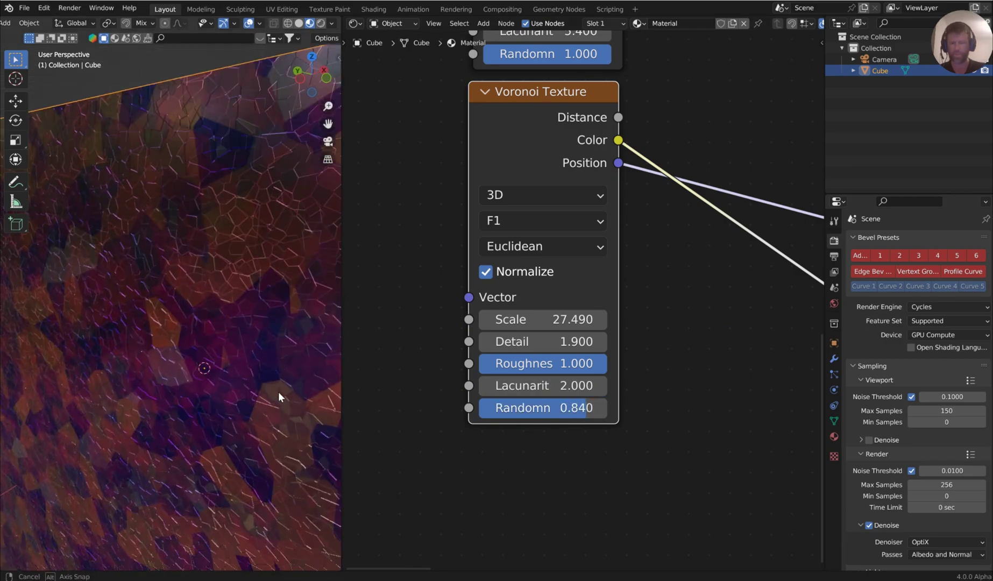
{"action": "middle_click_drag", "start_coordinate": [232, 276], "coordinate": [262, 268]}
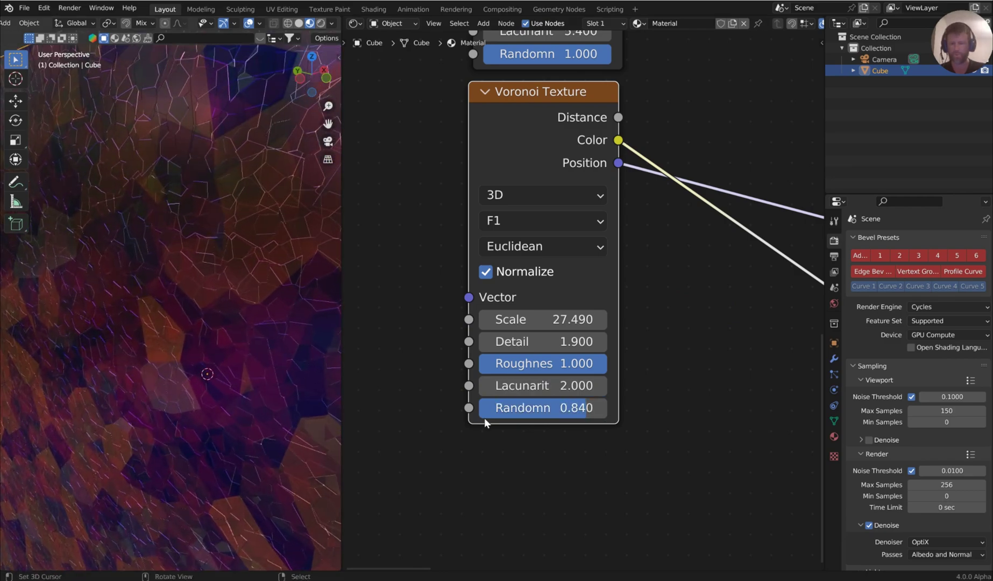
Set Randomness to 0.000 on both Voronoi Textures and examine the cube's sides.
{"action": "left_click_drag", "start_coordinate": [586, 408], "coordinate": [479, 408]}
{"action": "middle_click_drag", "start_coordinate": [608, 86], "coordinate": [598, 258]}
{"action": "left_click_drag", "start_coordinate": [590, 226], "coordinate": [474, 226]}
{"action": "scroll", "coordinate": [175, 225], "scroll_direction": "down", "scroll_amount": 2}
{"action": "middle_click_drag", "start_coordinate": [175, 227], "coordinate": [176, 240]}
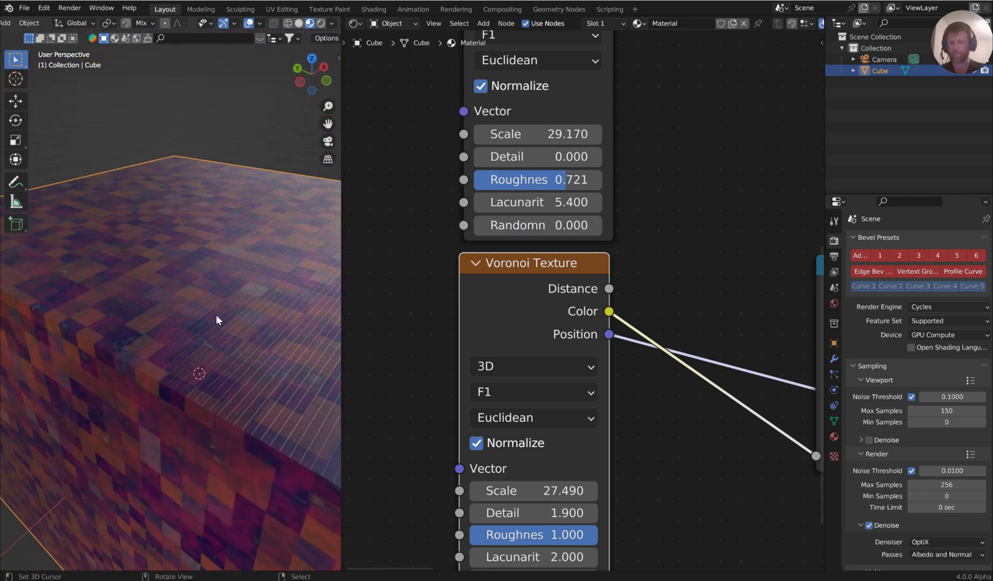
{"action": "middle_click_drag", "start_coordinate": [242, 351], "coordinate": [265, 355]}
Try the upper Voronoi Texture's Randomness at 1.000, return it to 0.000, and set the lower one's Randomness to 1.000.
{"action": "left_click_drag", "start_coordinate": [487, 225], "coordinate": [519, 225]}
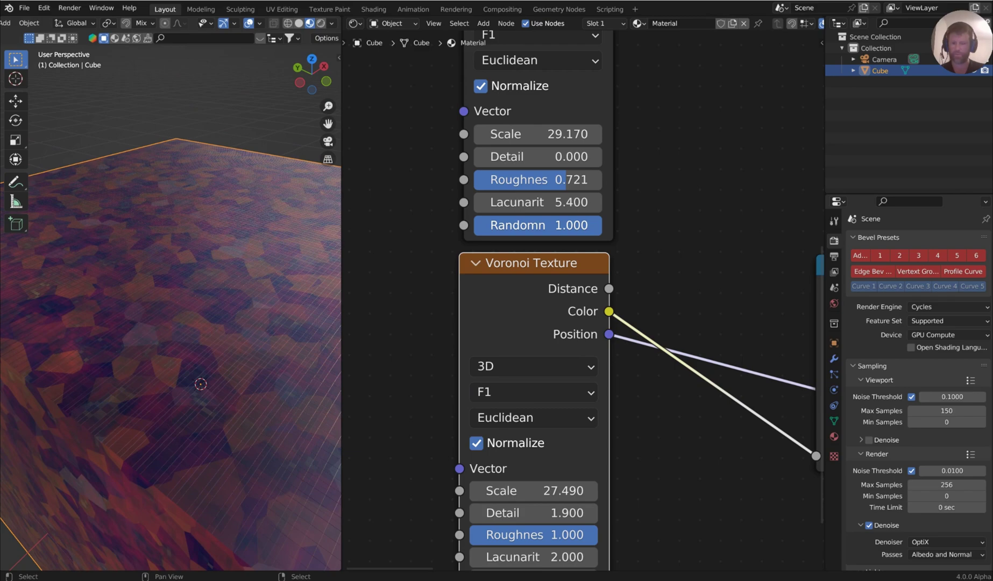
{"action": "left_click_drag", "start_coordinate": [596, 225], "coordinate": [477, 225]}
{"action": "middle_click_drag", "start_coordinate": [678, 415], "coordinate": [677, 267]}
{"action": "left_click_drag", "start_coordinate": [497, 436], "coordinate": [624, 436]}
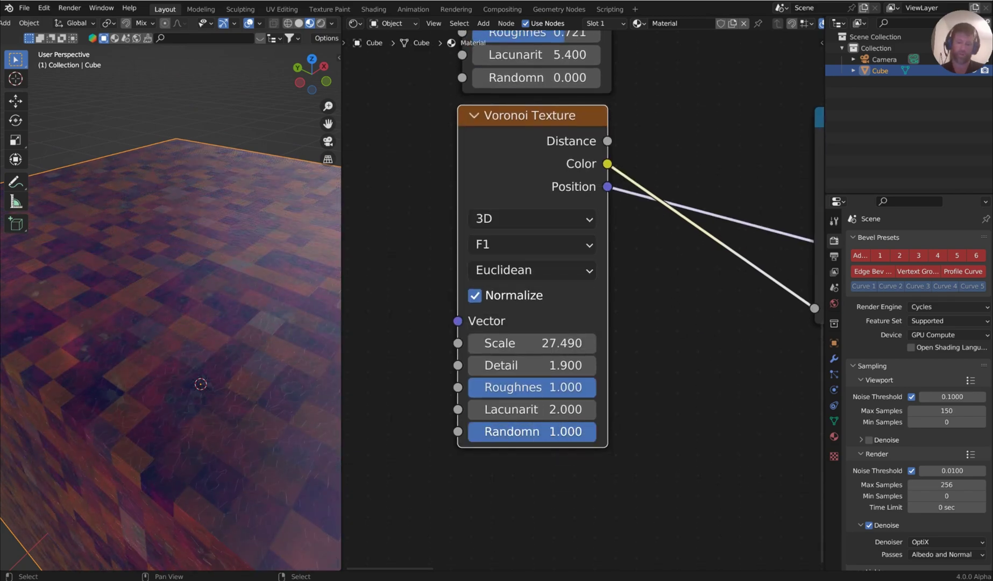
{"action": "scroll", "coordinate": [270, 407], "scroll_direction": "up", "scroll_amount": 4}
{"action": "middle_click_drag", "start_coordinate": [270, 407], "coordinate": [219, 328]}
{"action": "scroll", "coordinate": [239, 329], "scroll_direction": "up", "scroll_amount": 2}
Move the Displacement node down away from the Mix node and cut the Voronoi Position link into its Normal input.
{"action": "scroll", "coordinate": [222, 343], "scroll_direction": "down", "scroll_amount": 4}
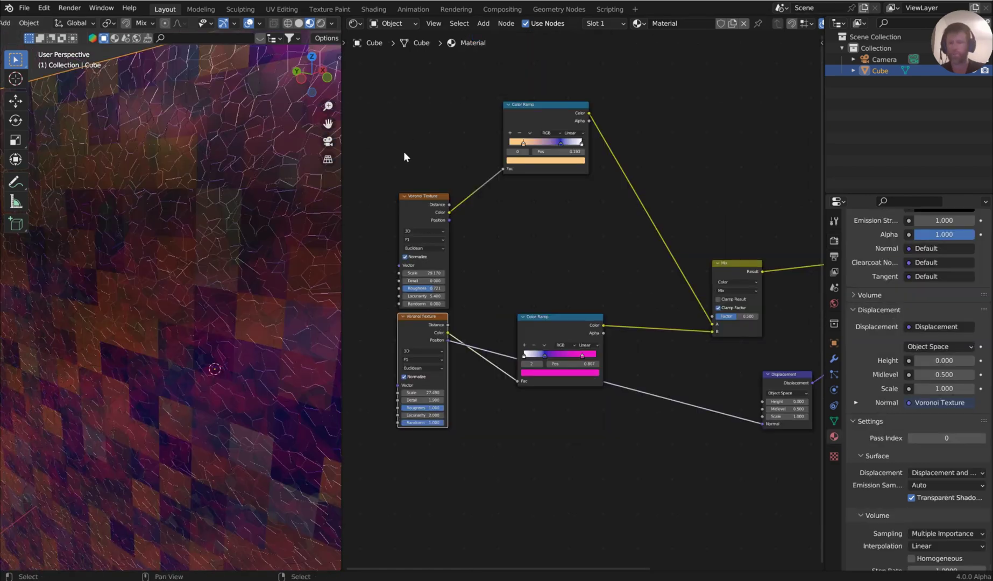
{"action": "middle_click_drag", "start_coordinate": [570, 233], "coordinate": [487, 177]}
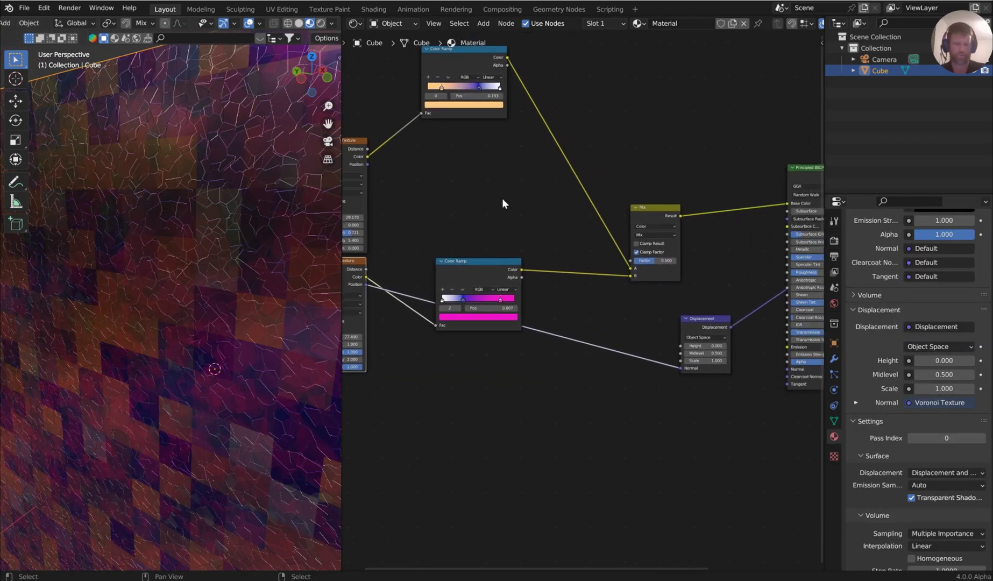
{"action": "left_click_drag", "start_coordinate": [710, 322], "coordinate": [617, 377]}
{"action": "middle_click_drag", "start_coordinate": [669, 368], "coordinate": [589, 295]}
{"action": "right_click_drag", "start_coordinate": [588, 295], "coordinate": [480, 354], "text": "ctrl"}
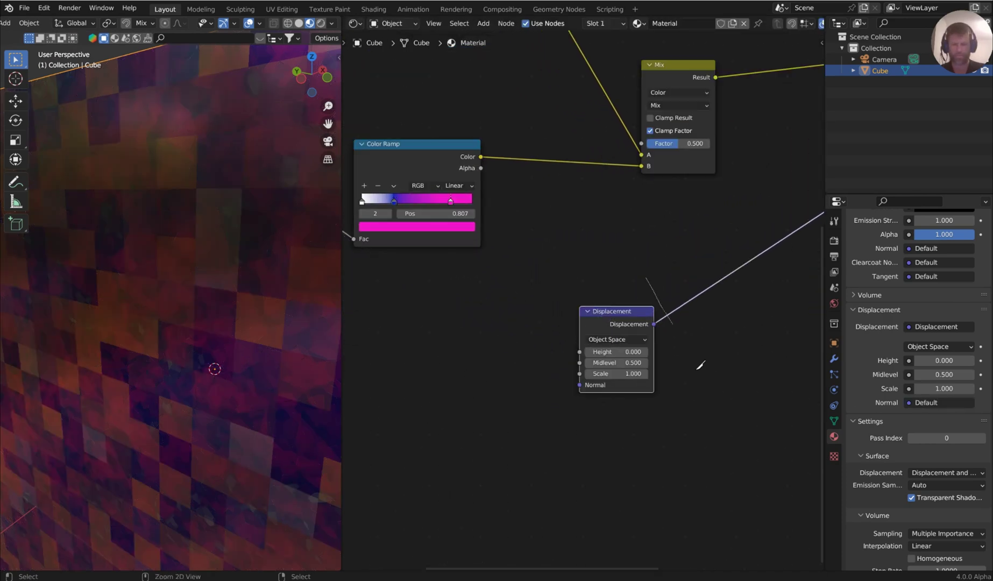
Try cutting the Displacement node's output link, check the cube's surface, and undo the cut.
{"action": "right_click_drag", "start_coordinate": [701, 365], "coordinate": [702, 368], "text": "ctrl"}
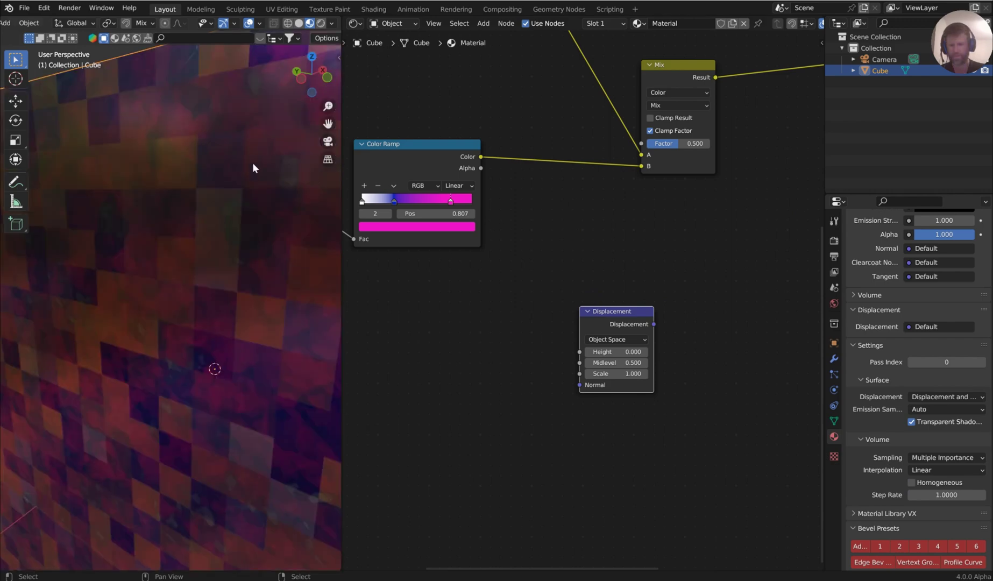
{"action": "middle_click_drag", "start_coordinate": [252, 162], "coordinate": [234, 175]}
{"action": "scroll", "coordinate": [581, 273], "scroll_direction": "down", "scroll_amount": 1}
{"action": "key", "text": "ctrl+z"}
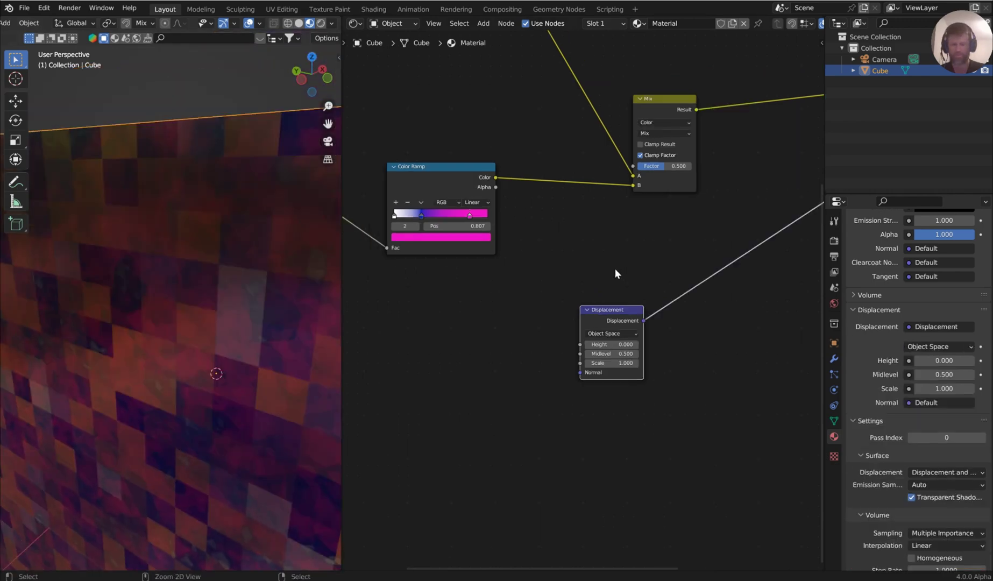
Undo the earlier cut of the Voronoi Position link into the Displacement node's Normal input and view the whole cube.
{"action": "key", "text": "ctrl+z"}
{"action": "scroll", "coordinate": [204, 201], "scroll_direction": "down", "scroll_amount": 2}
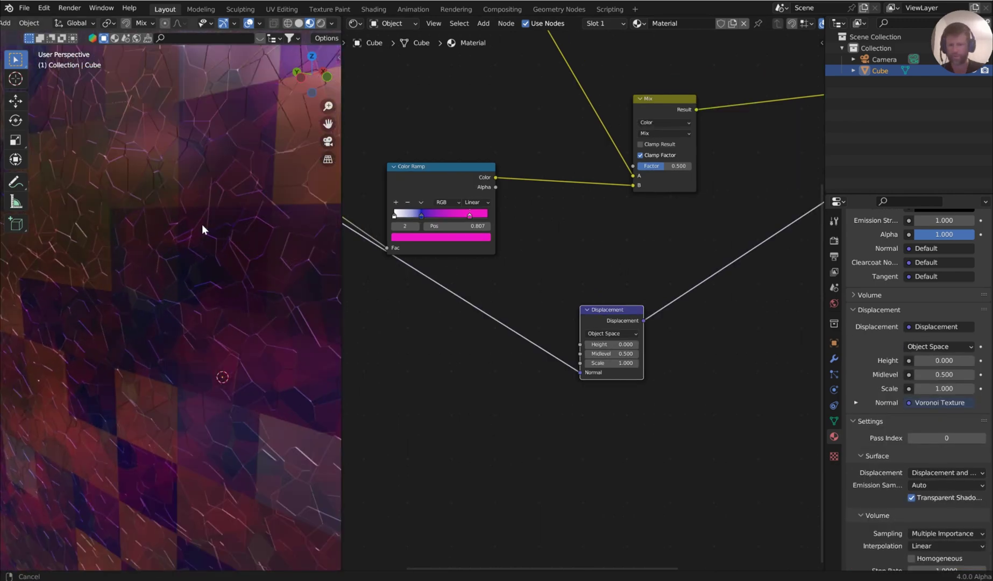
{"action": "scroll", "coordinate": [206, 221], "scroll_direction": "down", "scroll_amount": 6}
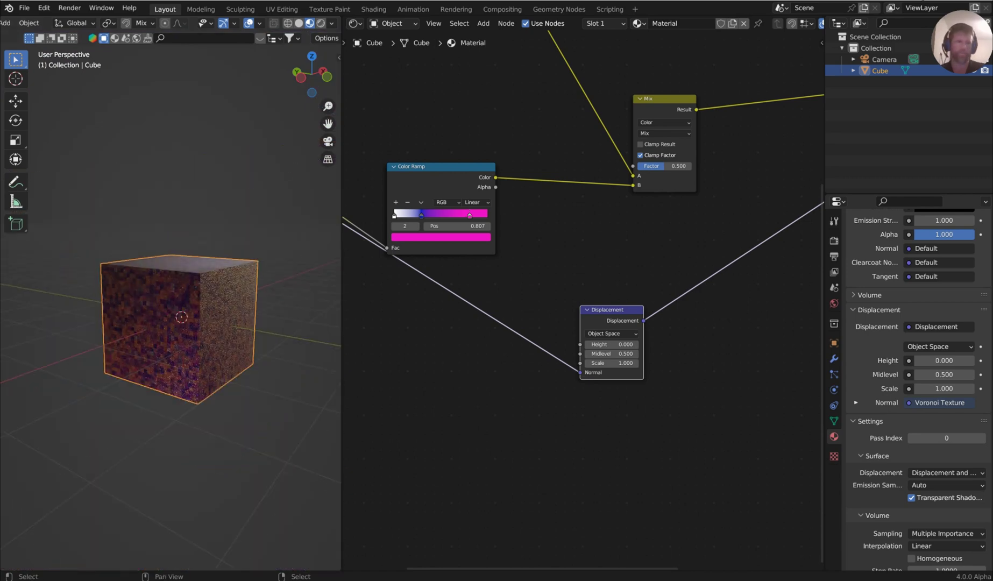
Switch the shader node area to the Geometry Node Editor and create a new geometry node tree on the cube.
{"action": "left_click", "coordinate": [356, 23]}
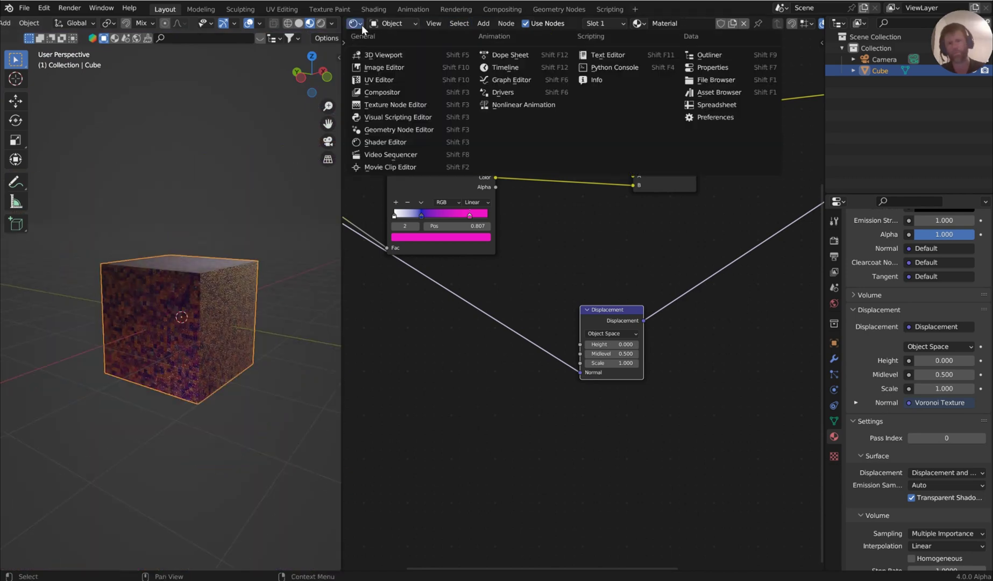
{"action": "left_click", "coordinate": [403, 134]}
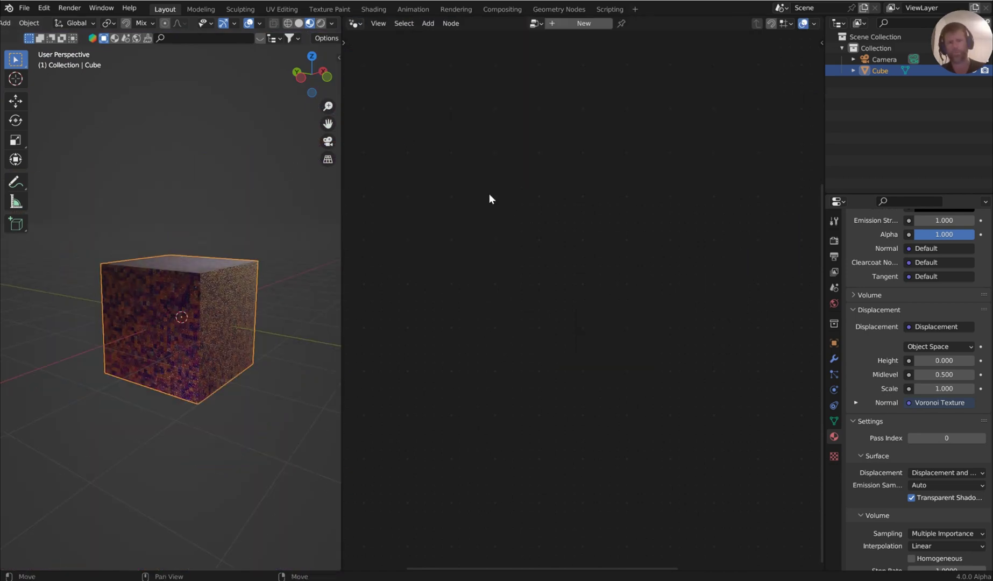
{"action": "left_click", "coordinate": [586, 23]}
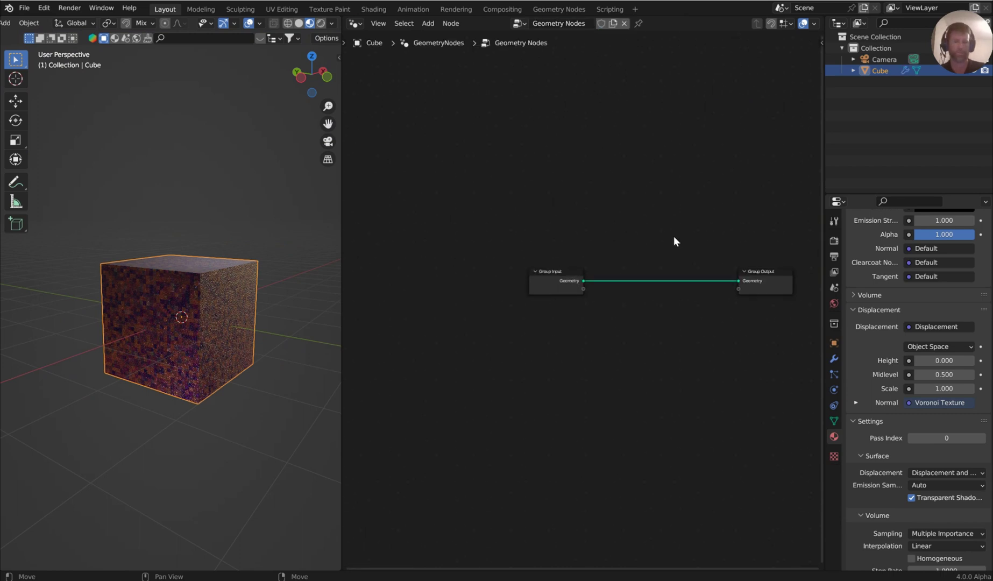
Add a Voronoi Texture node and line it up directly below the Group Input node.
{"action": "scroll", "coordinate": [616, 225], "scroll_direction": "up", "scroll_amount": 3}
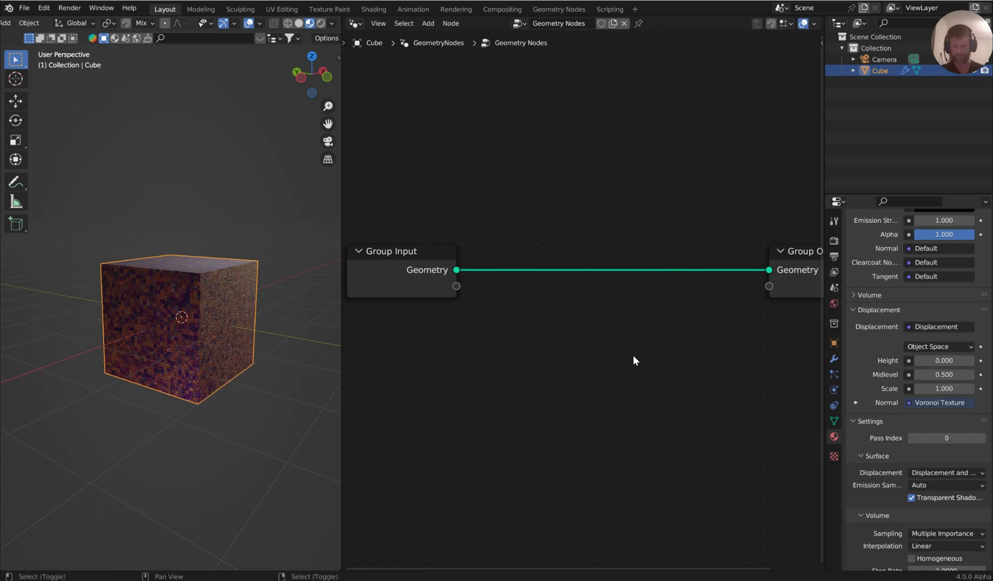
{"action": "key", "text": "shift+a"}
{"action": "key", "text": "space"}
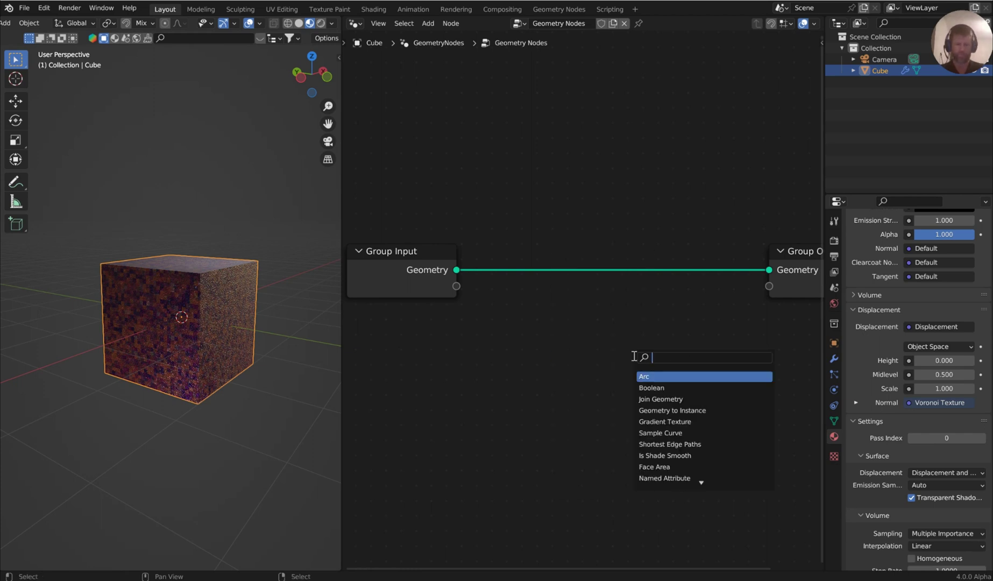
{"action": "type", "text": "vorn"}
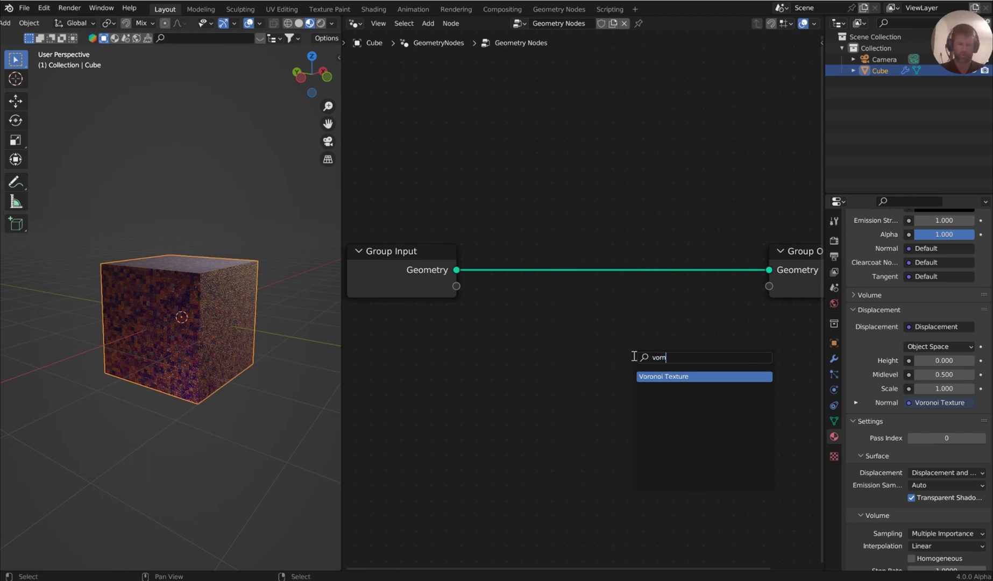
{"action": "key", "text": "Return"}
{"action": "left_click", "coordinate": [394, 330]}
{"action": "middle_click_drag", "start_coordinate": [522, 319], "coordinate": [555, 245]}
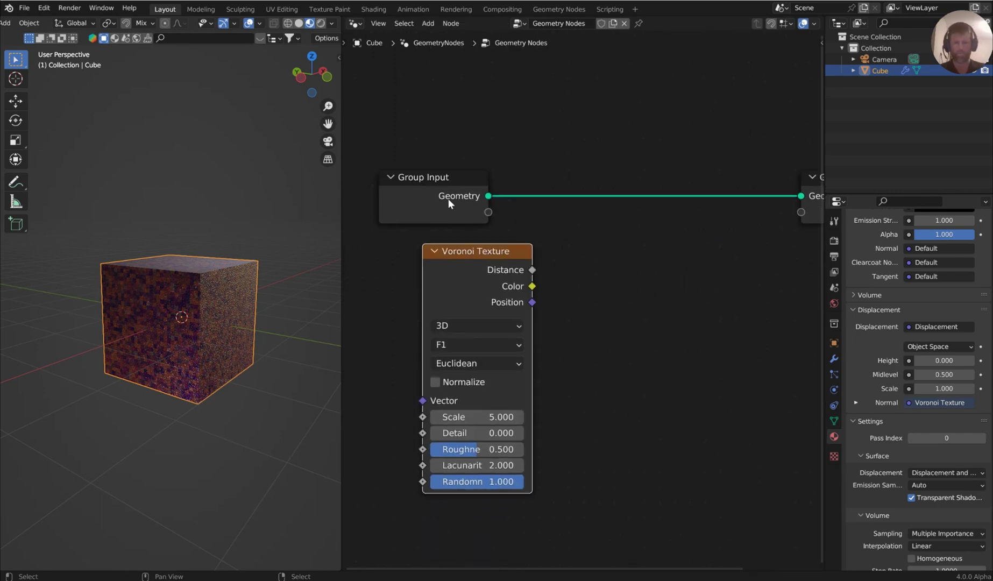
{"action": "left_click_drag", "start_coordinate": [449, 198], "coordinate": [490, 199]}
{"action": "left_click_drag", "start_coordinate": [487, 248], "coordinate": [485, 247]}
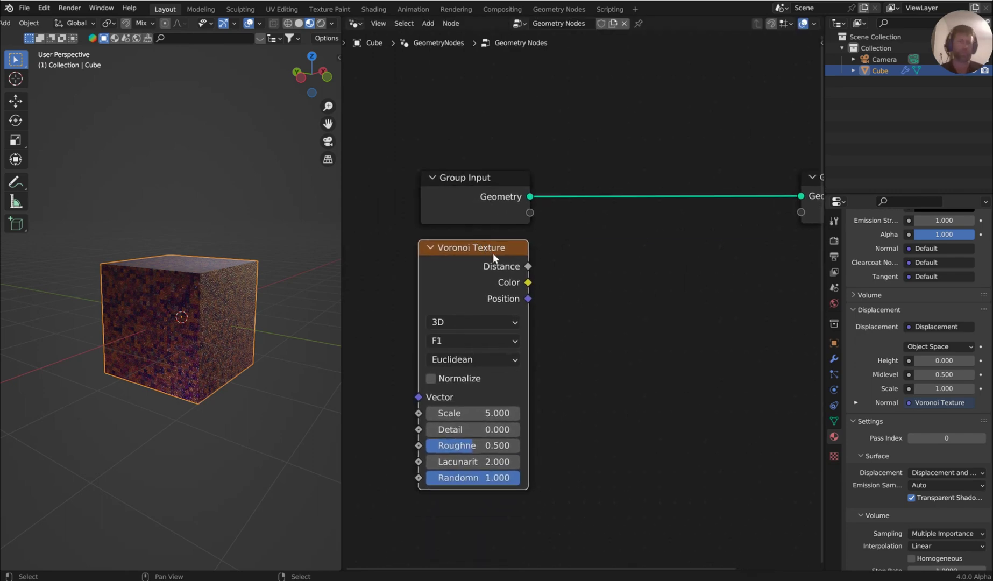
Insert a Dual Mesh node on the link between Group Input and Group Output.
{"action": "middle_click_drag", "start_coordinate": [648, 248], "coordinate": [604, 258]}
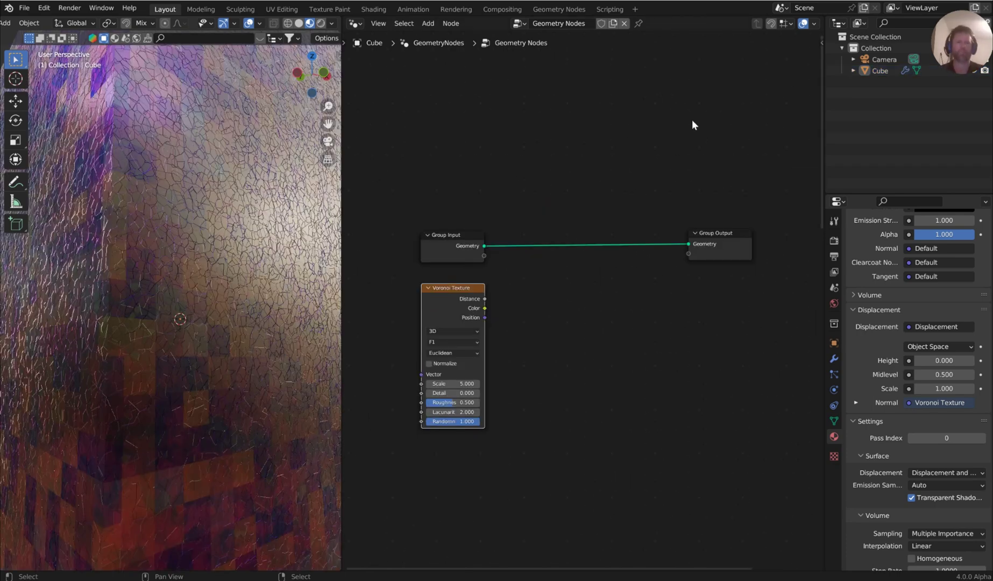
{"action": "scroll", "coordinate": [600, 210], "scroll_direction": "up", "scroll_amount": 2}
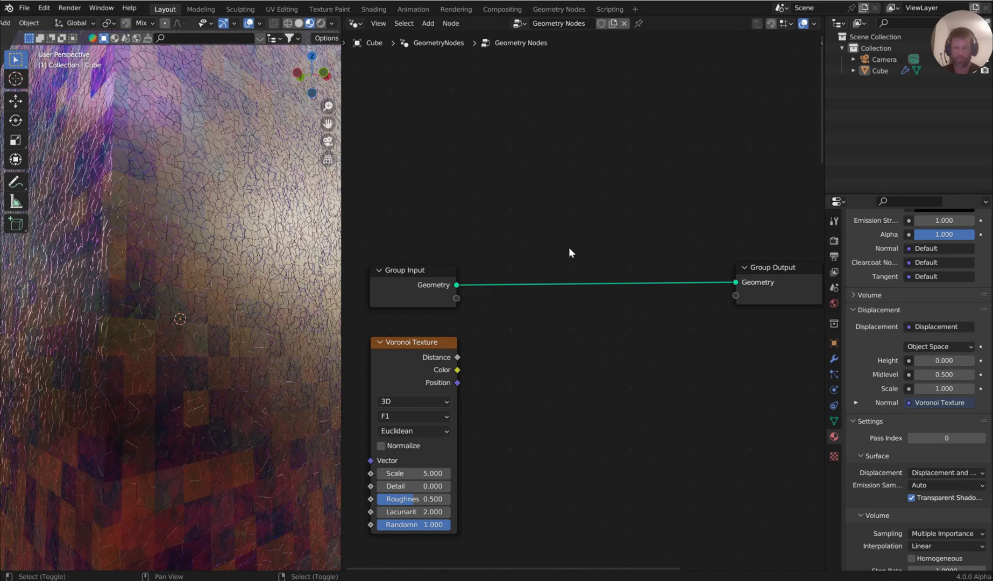
{"action": "left_click_drag", "start_coordinate": [792, 262], "coordinate": [797, 267]}
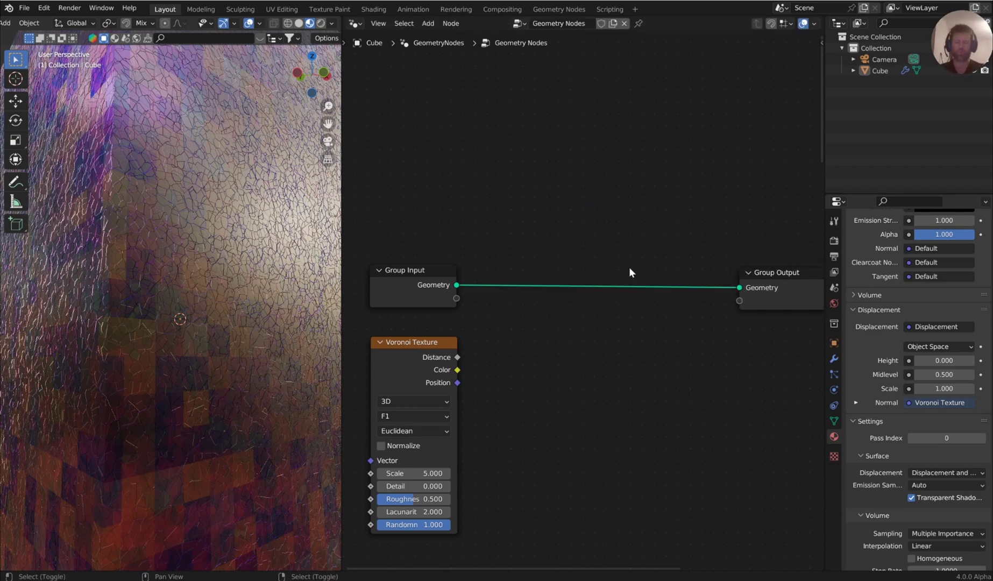
{"action": "key", "text": "shift+a"}
{"action": "type", "text": "due"}
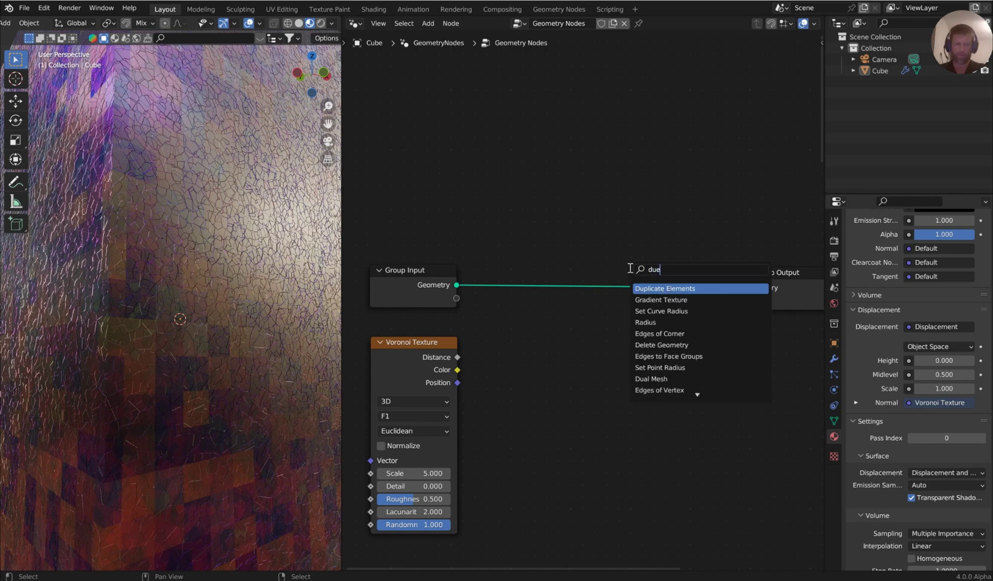
{"action": "type", "text": "l"}
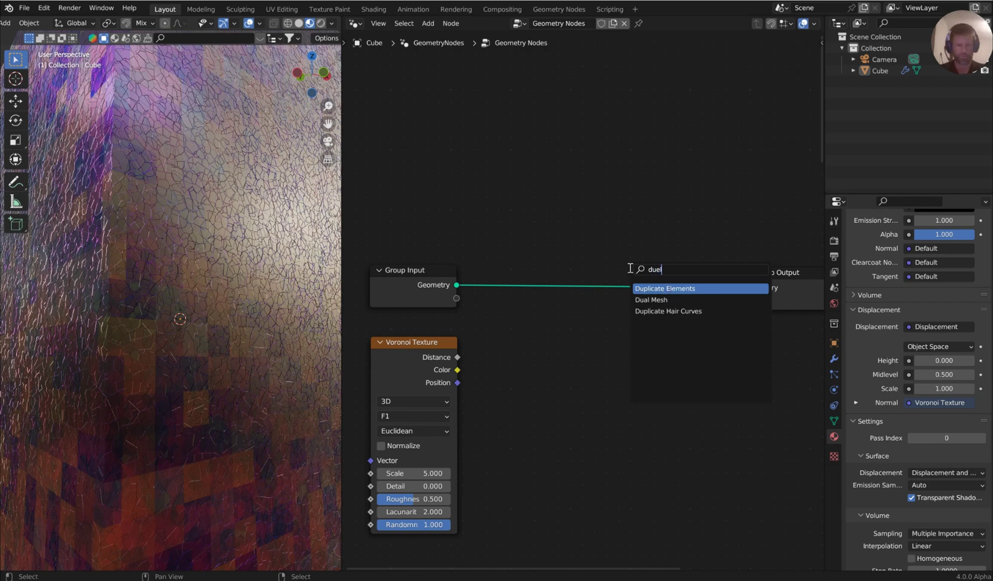
{"action": "left_click", "coordinate": [652, 300]}
{"action": "left_click", "coordinate": [629, 246]}
Insert a Split Edges node between the Dual Mesh and Group Output nodes.
{"action": "key", "text": "shift+a"}
{"action": "mouse_move", "coordinate": [629, 244]}
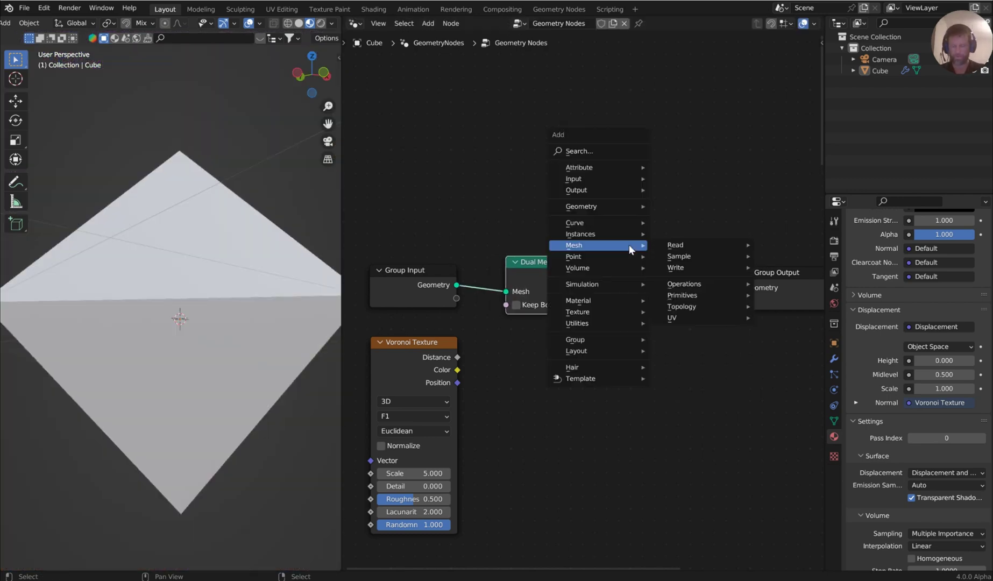
{"action": "type", "text": "plit"}
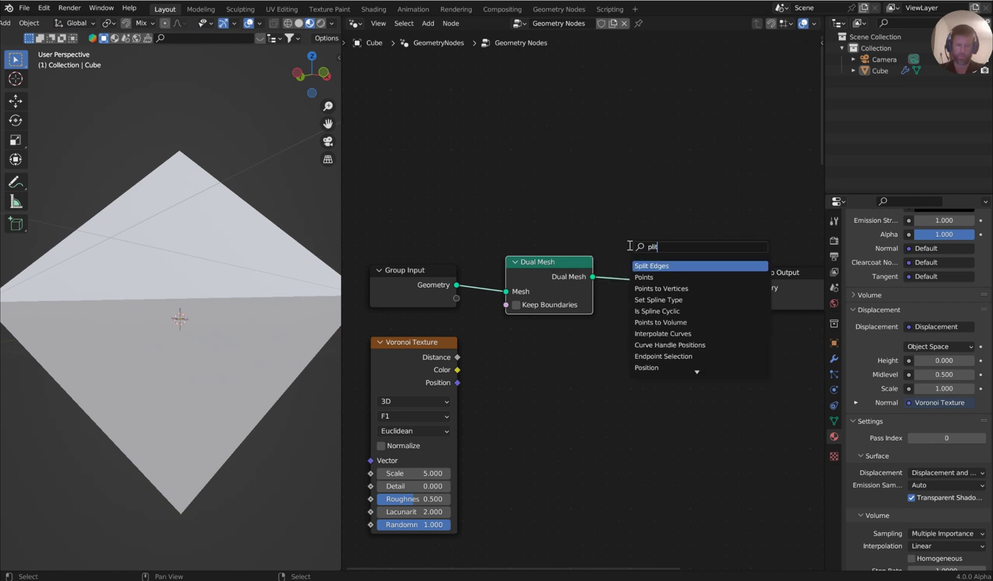
{"action": "key", "text": "Return"}
{"action": "scroll", "coordinate": [679, 231], "scroll_direction": "down", "scroll_amount": 2}
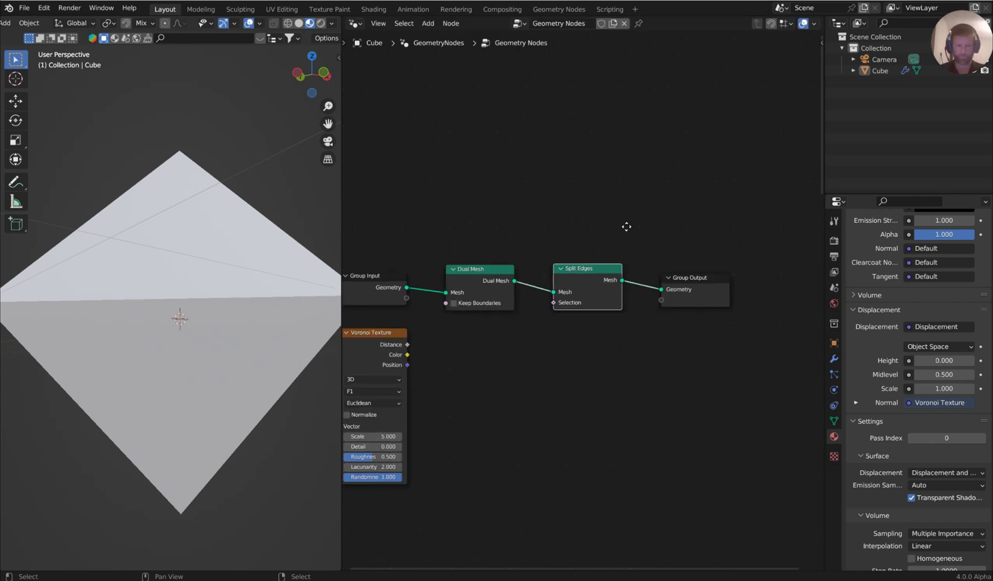
Insert a Triangulate node between the Split Edges and Group Output nodes.
{"action": "left_click", "coordinate": [699, 276]}
{"action": "key", "text": "shift+a"}
{"action": "type", "text": "tr"}
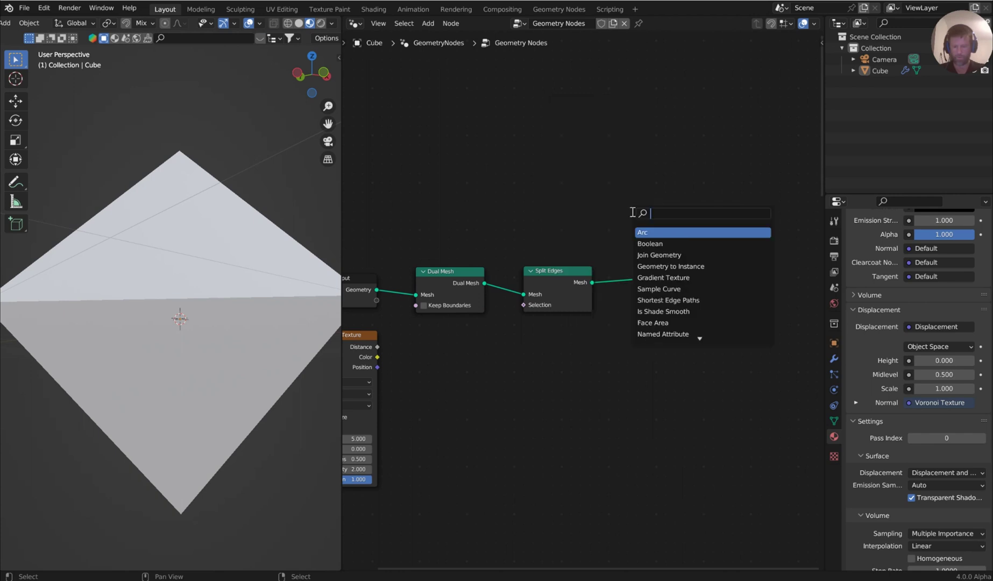
{"action": "left_click", "coordinate": [661, 241]}
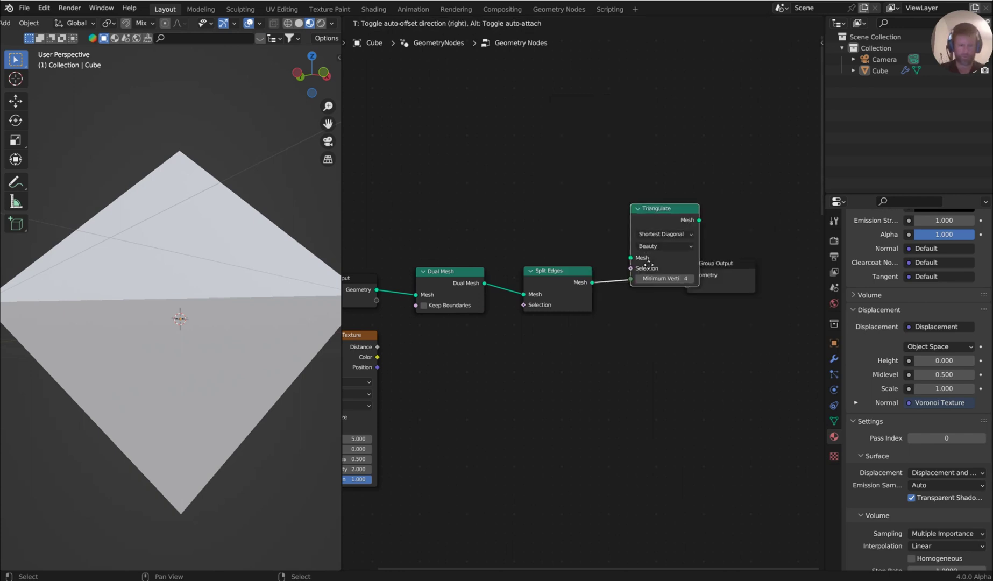
{"action": "left_click", "coordinate": [641, 282]}
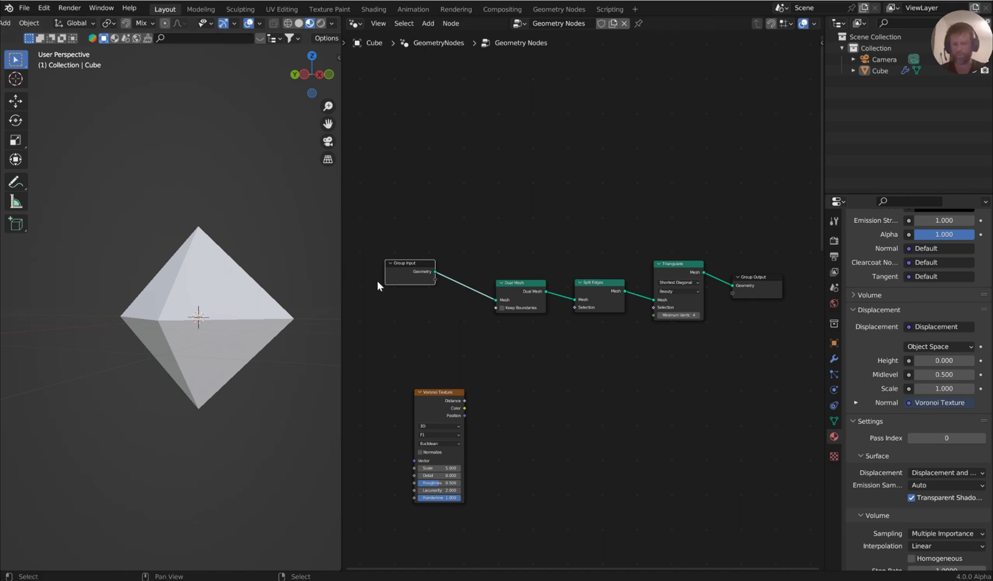
Make room after Group Input and insert a Subdivide Mesh node ahead of the Dual Mesh node.
{"action": "left_click_drag", "start_coordinate": [400, 270], "coordinate": [367, 292]}
{"action": "middle_click_drag", "start_coordinate": [491, 272], "coordinate": [580, 260]}
{"action": "scroll", "coordinate": [580, 260], "scroll_direction": "down", "scroll_amount": 1}
{"action": "scroll", "coordinate": [580, 260], "scroll_direction": "up", "scroll_amount": 10}
{"action": "scroll", "coordinate": [528, 251], "scroll_direction": "up", "scroll_amount": 2}
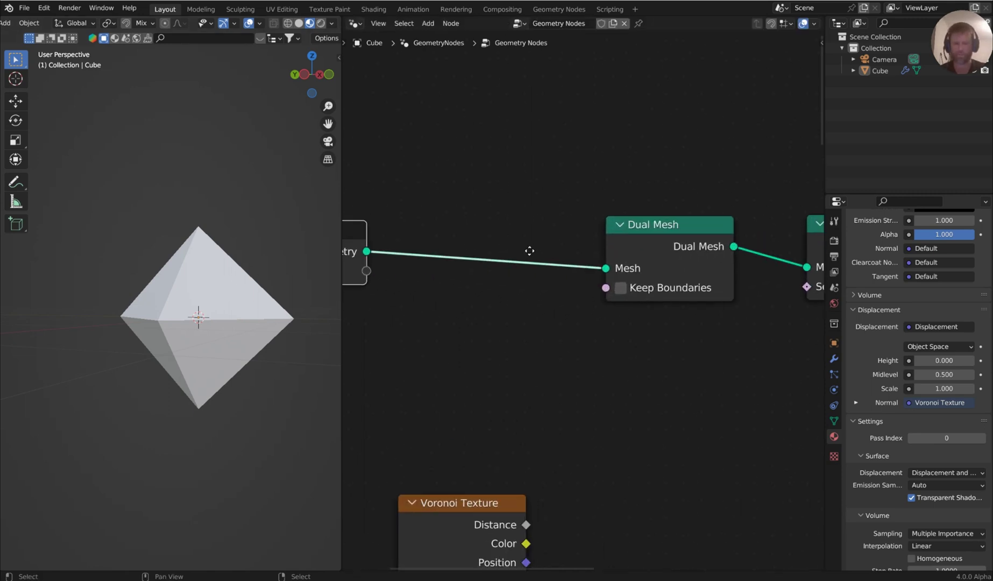
{"action": "key", "text": "shift+a"}
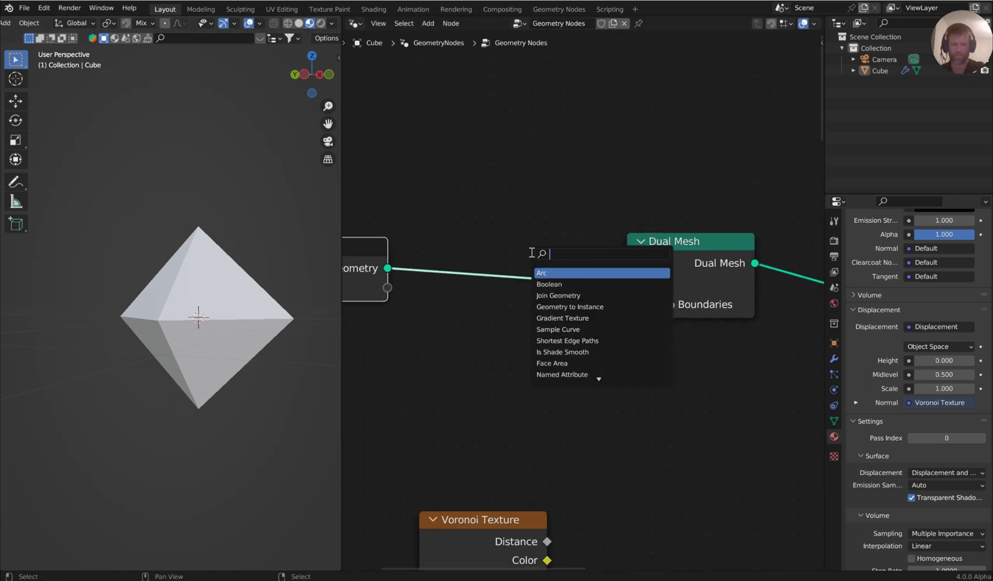
{"action": "type", "text": "sub"}
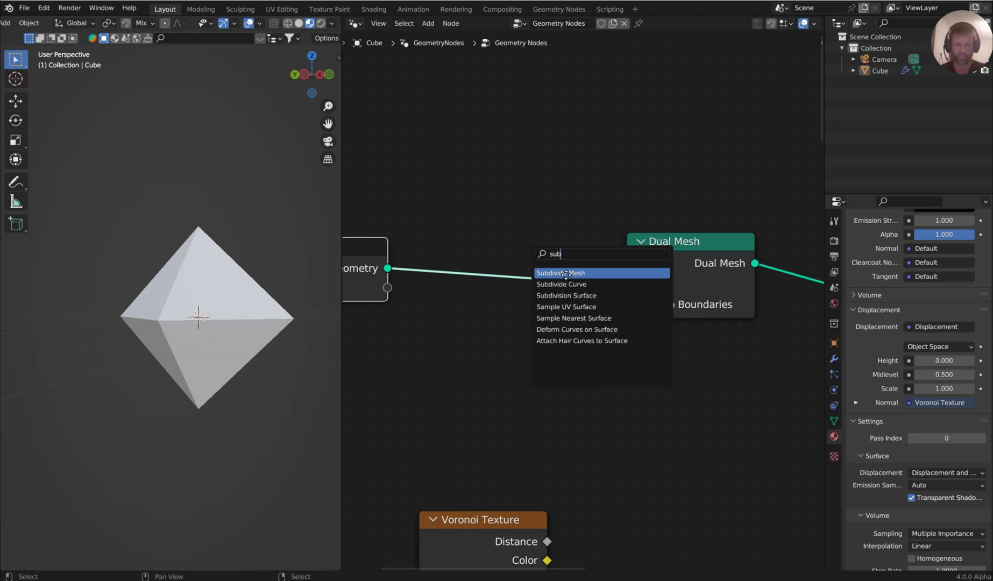
{"action": "left_click", "coordinate": [565, 274]}
{"action": "left_click", "coordinate": [496, 283]}
Set the Subdivide Mesh Level to 5 and inspect the cube's edges and corners.
{"action": "left_click", "coordinate": [574, 313]}
{"action": "left_click", "coordinate": [573, 314]}
{"action": "left_click", "coordinate": [574, 314]}
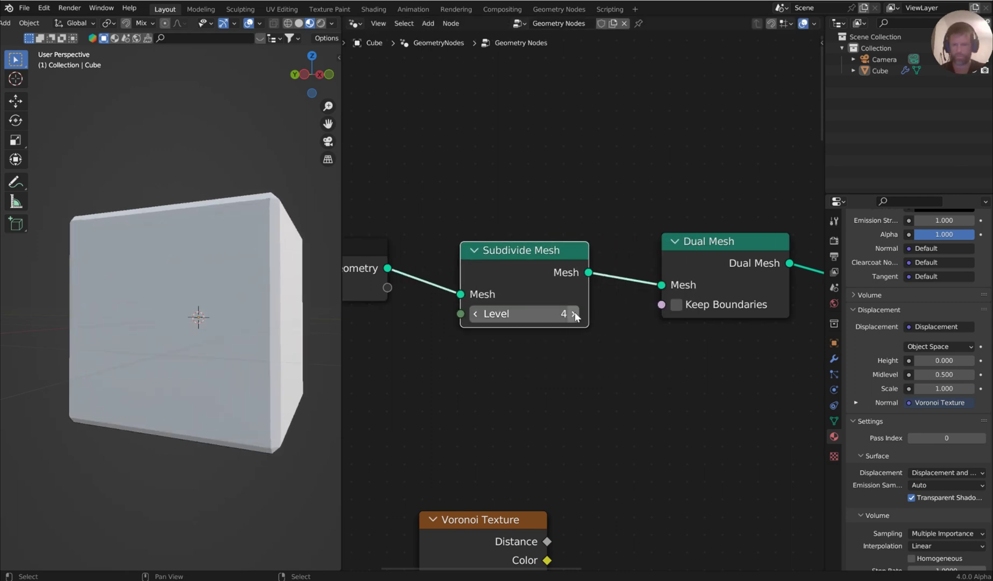
{"action": "left_click", "coordinate": [574, 313]}
{"action": "middle_click_drag", "start_coordinate": [210, 231], "coordinate": [229, 272]}
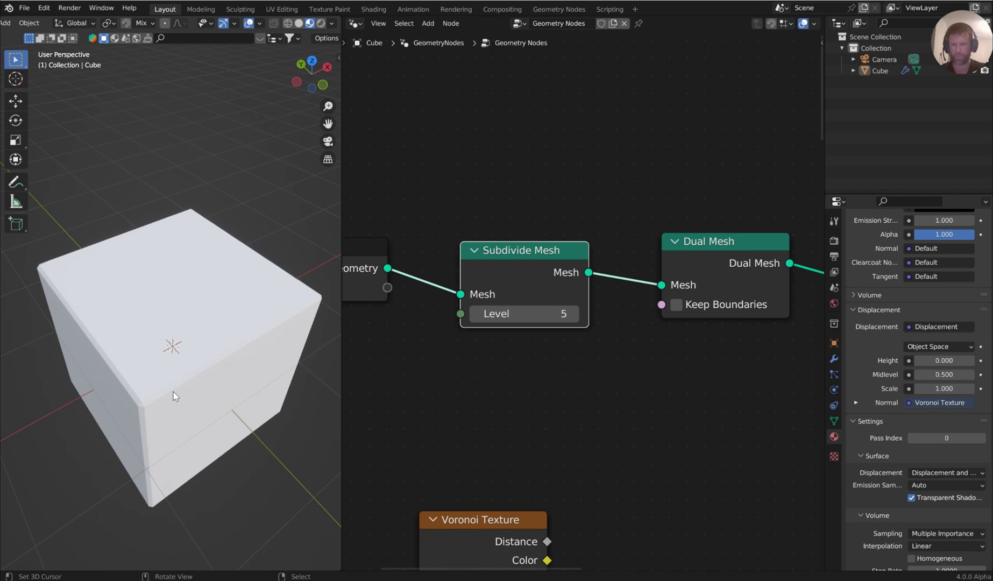
{"action": "mouse_move", "coordinate": [173, 392]}
{"action": "middle_mouse_down"}
{"action": "mouse_move", "coordinate": [209, 338]}
{"action": "mouse_move", "coordinate": [189, 395]}
{"action": "mouse_move", "coordinate": [179, 399]}
{"action": "middle_mouse_up"}
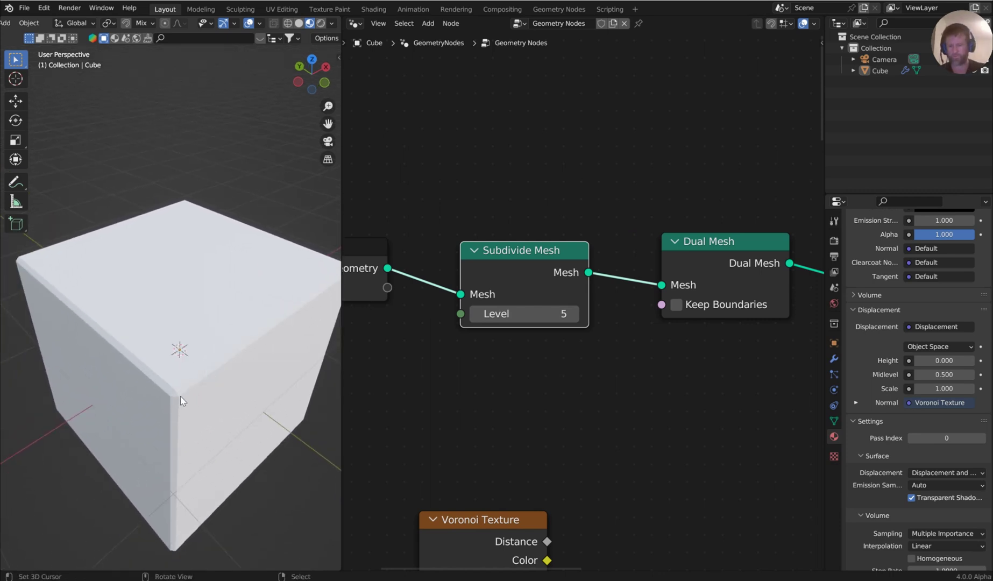
{"action": "scroll", "coordinate": [181, 396], "scroll_direction": "up", "scroll_amount": 2}
{"action": "middle_click_drag", "start_coordinate": [200, 502], "coordinate": [190, 498], "text": "ctrl"}
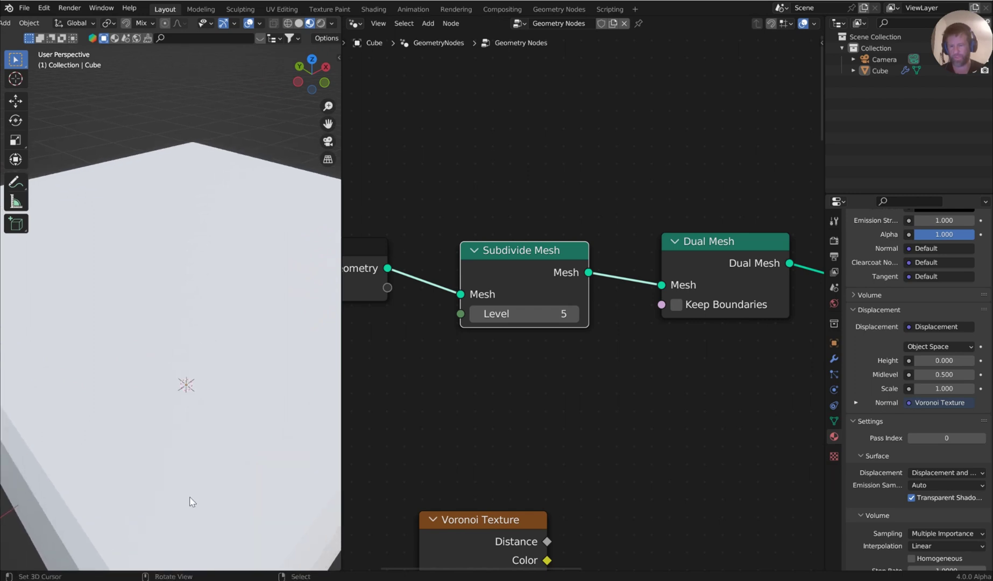
{"action": "scroll", "coordinate": [192, 502], "scroll_direction": "down", "scroll_amount": 4}
{"action": "scroll", "coordinate": [672, 350], "scroll_direction": "down", "scroll_amount": 2}
Move Group Output farther from Triangulate and insert a Scale Elements node between them.
{"action": "middle_click_drag", "start_coordinate": [711, 326], "coordinate": [380, 344]}
{"action": "left_click_drag", "start_coordinate": [716, 269], "coordinate": [748, 232]}
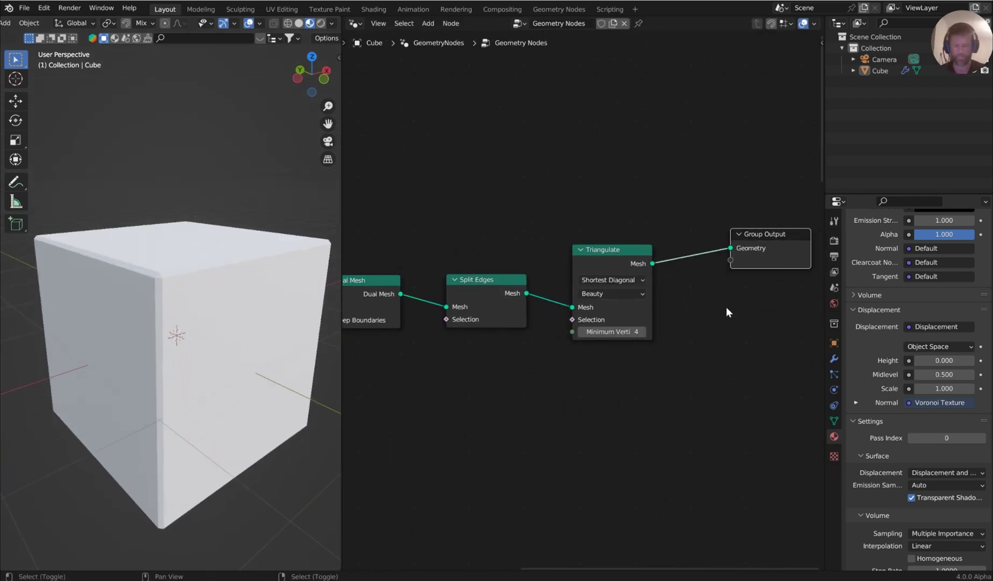
{"action": "key", "text": "shift+a"}
{"action": "type", "text": "cale"}
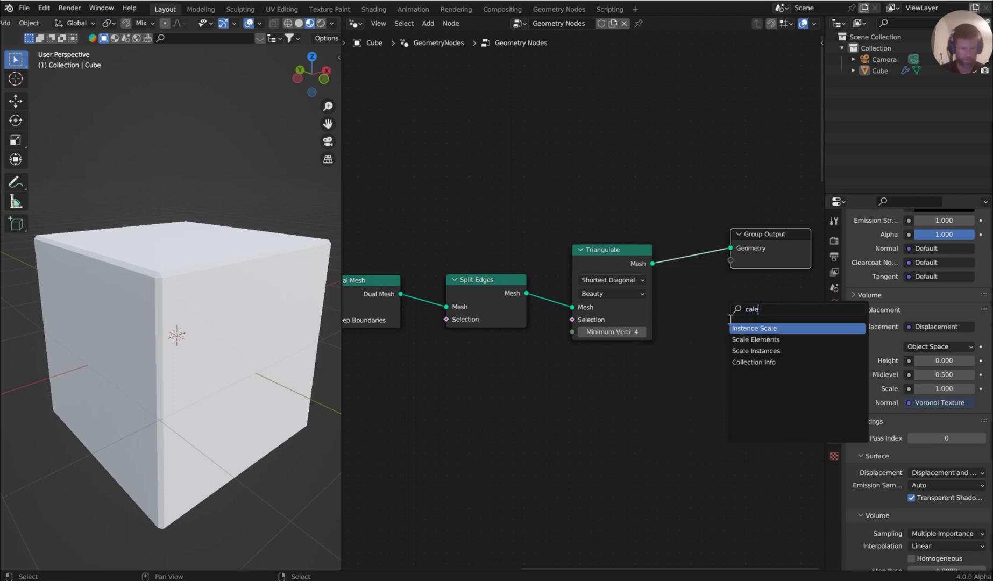
{"action": "key", "text": "Down"}
{"action": "key", "text": "Return"}
{"action": "left_click", "coordinate": [689, 259]}
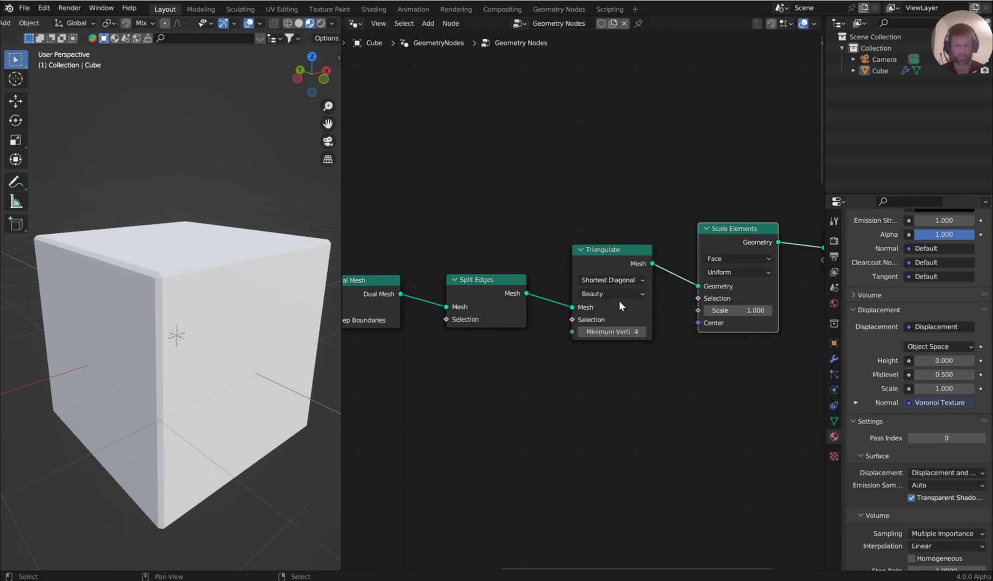
Set the Scale Elements node's Scale to 0.550 and inspect the separated faces on the cube.
{"action": "left_click_drag", "start_coordinate": [737, 310], "coordinate": [699, 310]}
{"action": "middle_click_drag", "start_coordinate": [233, 229], "coordinate": [161, 270]}
{"action": "scroll", "coordinate": [251, 173], "scroll_direction": "up", "scroll_amount": 5}
{"action": "scroll", "coordinate": [160, 271], "scroll_direction": "down", "scroll_amount": 4}
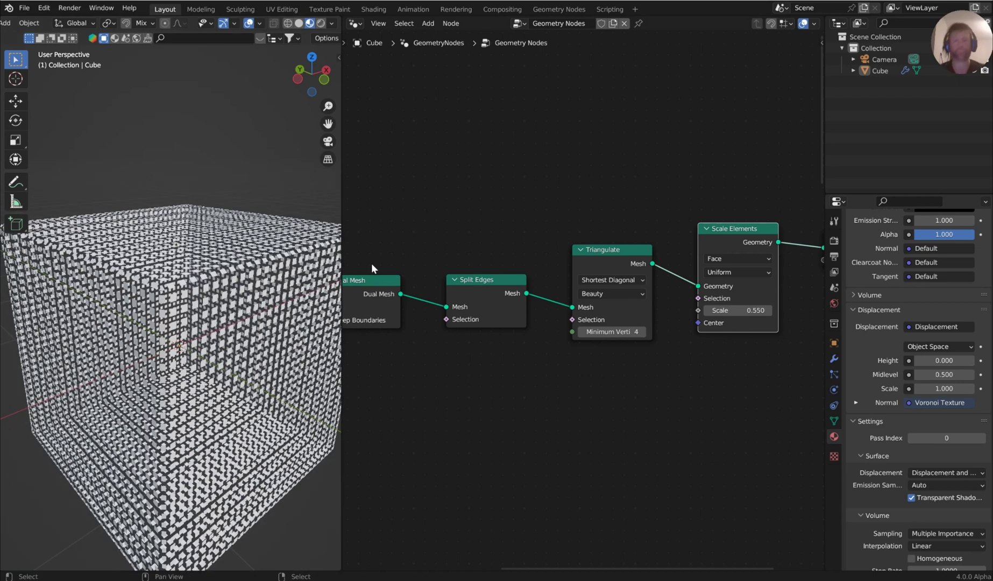
{"action": "scroll", "coordinate": [443, 329], "scroll_direction": "down", "scroll_amount": 4}
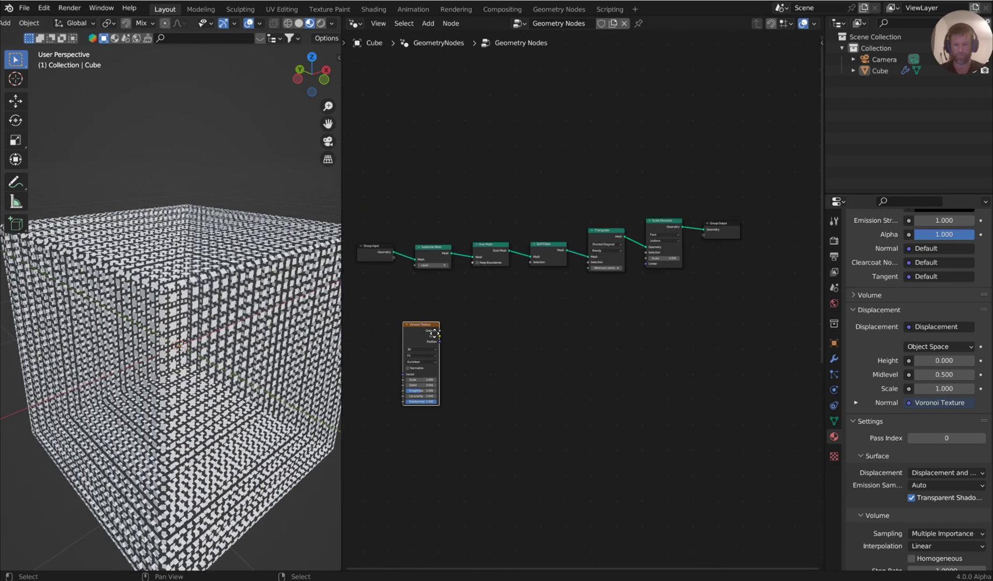
Place the Voronoi Texture node below Triangulate, connect its Distance output to the Scale Elements node's Scale, and inspect the cube.
{"action": "left_click_drag", "start_coordinate": [434, 334], "coordinate": [621, 285]}
{"action": "scroll", "coordinate": [647, 323], "scroll_direction": "up", "scroll_amount": 3}
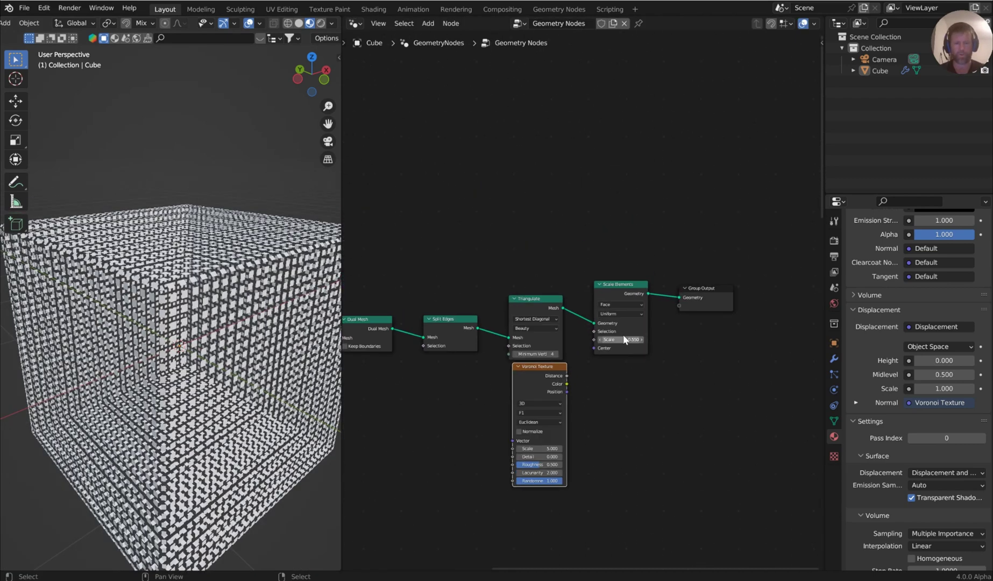
{"action": "scroll", "coordinate": [623, 334], "scroll_direction": "up", "scroll_amount": 2}
{"action": "middle_click_drag", "start_coordinate": [598, 333], "coordinate": [623, 272]}
{"action": "left_click_drag", "start_coordinate": [566, 317], "coordinate": [561, 320]}
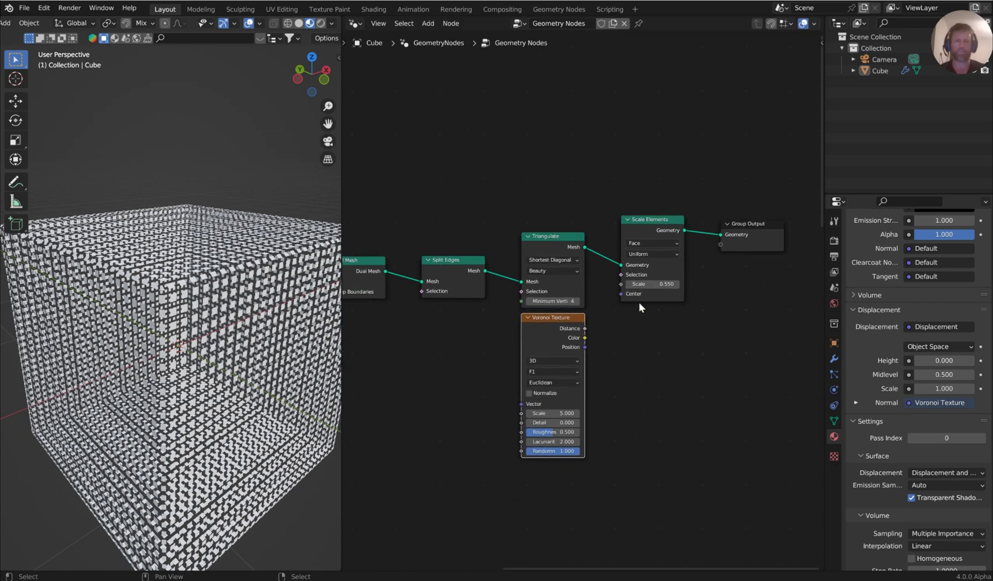
{"action": "scroll", "coordinate": [592, 320], "scroll_direction": "up", "scroll_amount": 2}
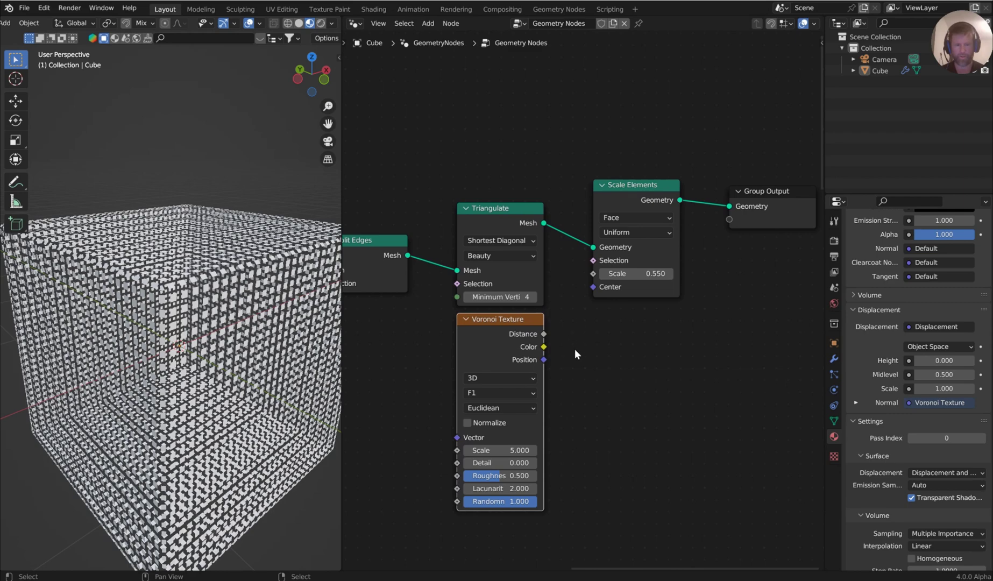
{"action": "left_click_drag", "start_coordinate": [544, 334], "coordinate": [590, 276]}
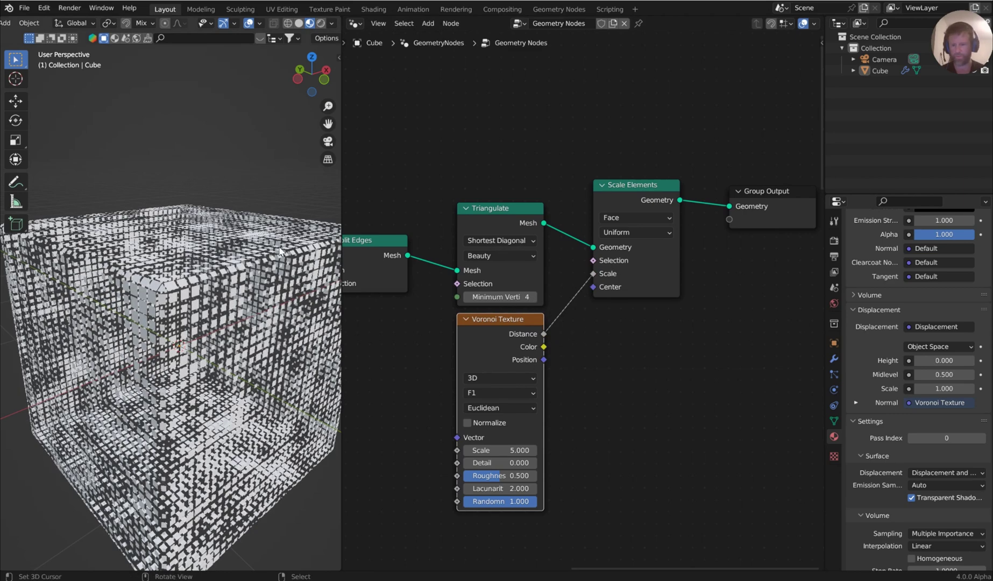
{"action": "middle_click_drag", "start_coordinate": [291, 216], "coordinate": [253, 220]}
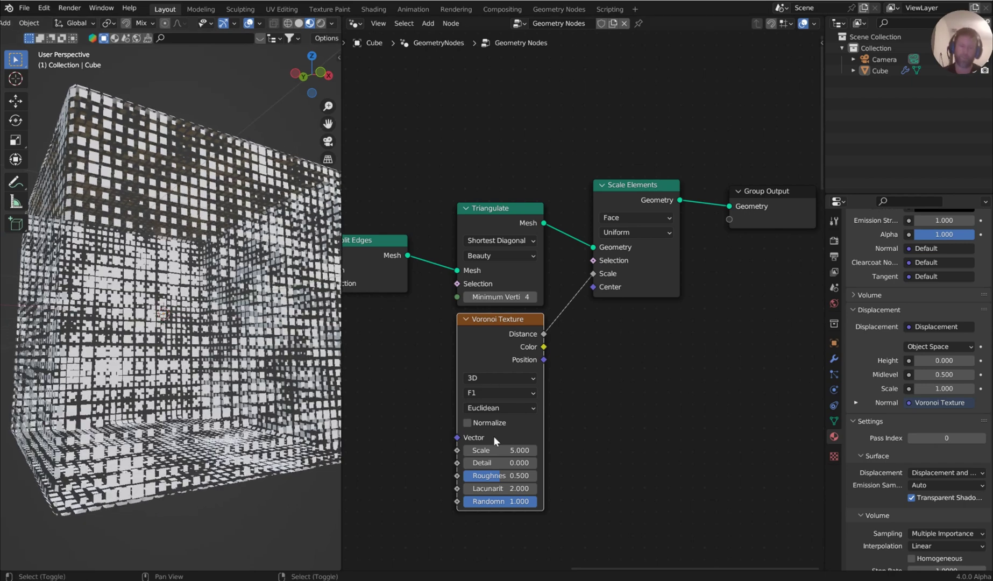
Set the Voronoi Texture's Scale to 7.330, enable Normalize, and inspect the scaled faces inside and outside the cube.
{"action": "mouse_move", "coordinate": [491, 449]}
{"action": "left_mouse_down"}
{"action": "mouse_move", "coordinate": [517, 449]}
{"action": "mouse_move", "coordinate": [508, 462]}
{"action": "mouse_move", "coordinate": [492, 462]}
{"action": "left_mouse_up"}
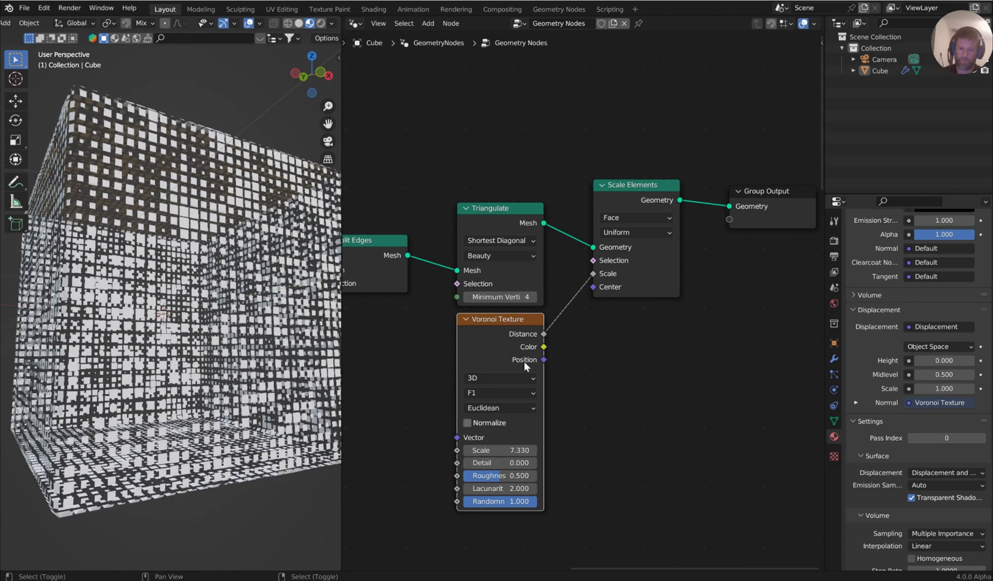
{"action": "left_click", "coordinate": [467, 422]}
{"action": "middle_click_drag", "start_coordinate": [291, 264], "coordinate": [240, 253]}
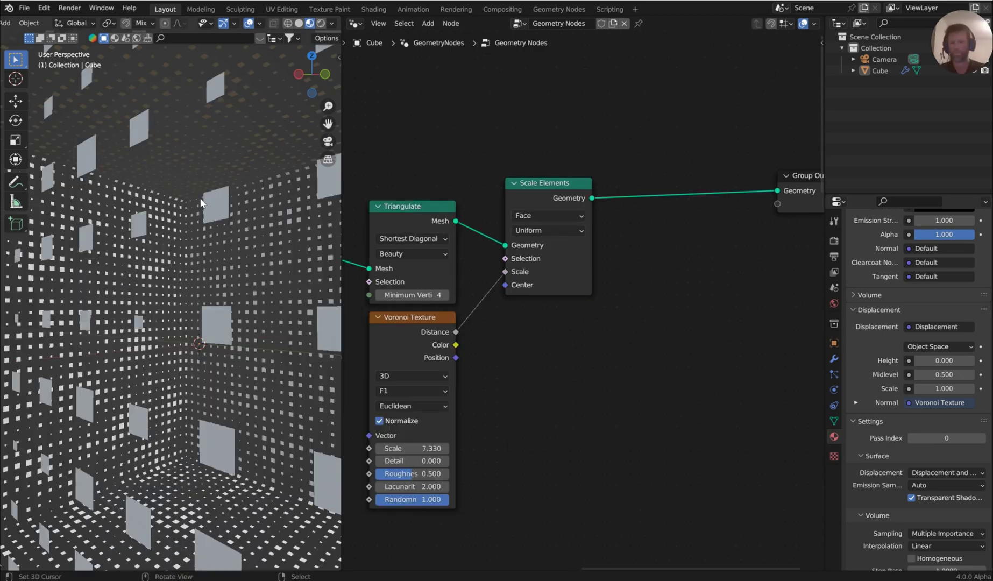
{"action": "middle_click_drag", "start_coordinate": [201, 203], "coordinate": [199, 227]}
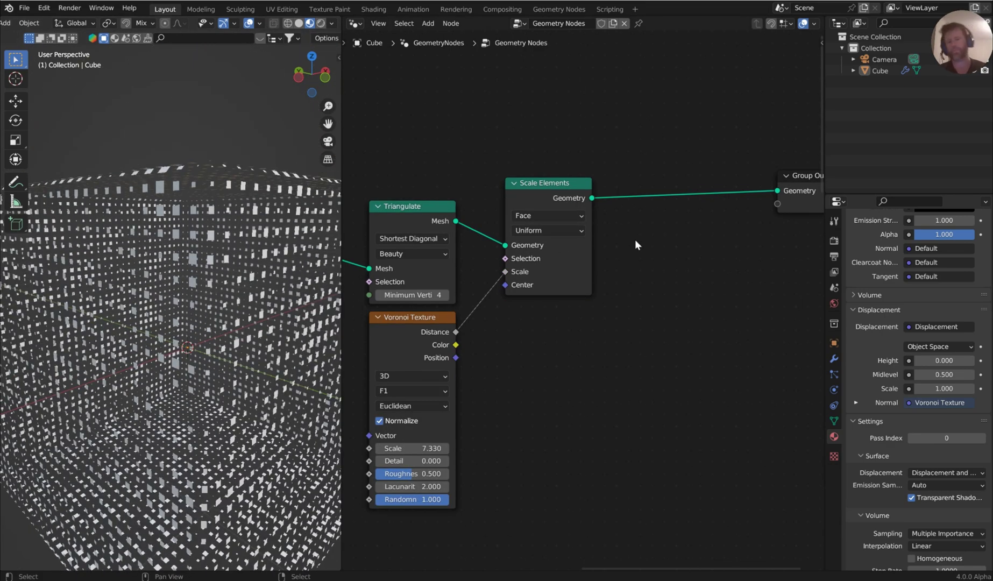
Insert a Set Material node between Scale Elements and Group Output and assign it the existing Material.
{"action": "middle_click_drag", "start_coordinate": [635, 240], "coordinate": [538, 310]}
{"action": "left_click_drag", "start_coordinate": [731, 253], "coordinate": [736, 261]}
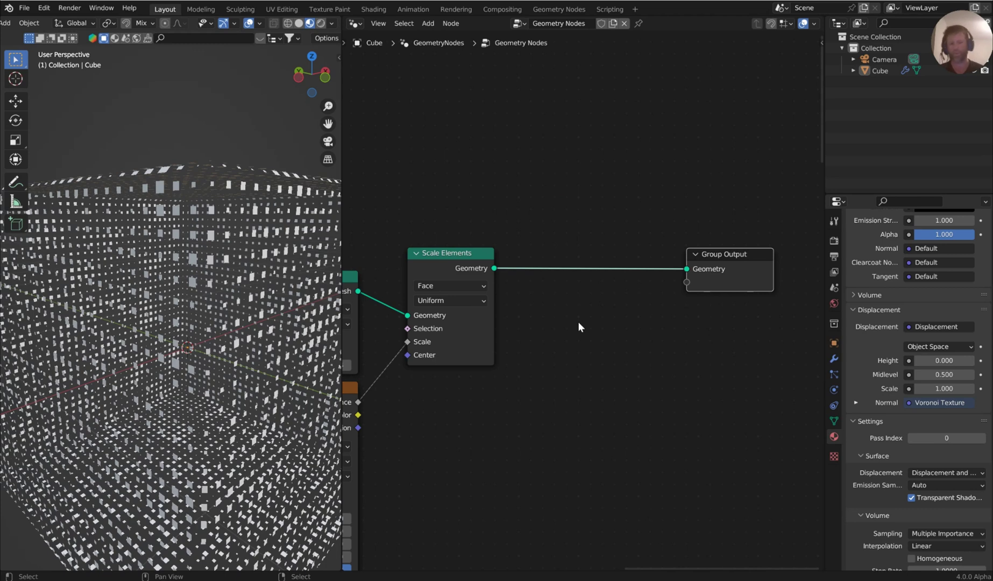
{"action": "key", "text": "shift+a"}
{"action": "type", "text": "set"}
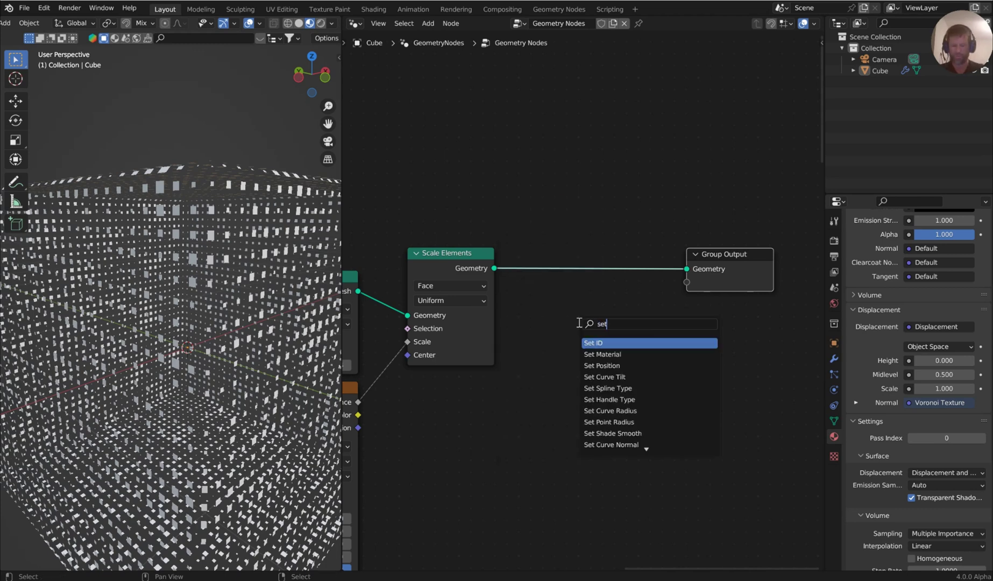
{"action": "type", "text": " mater"}
{"action": "key", "text": "Return"}
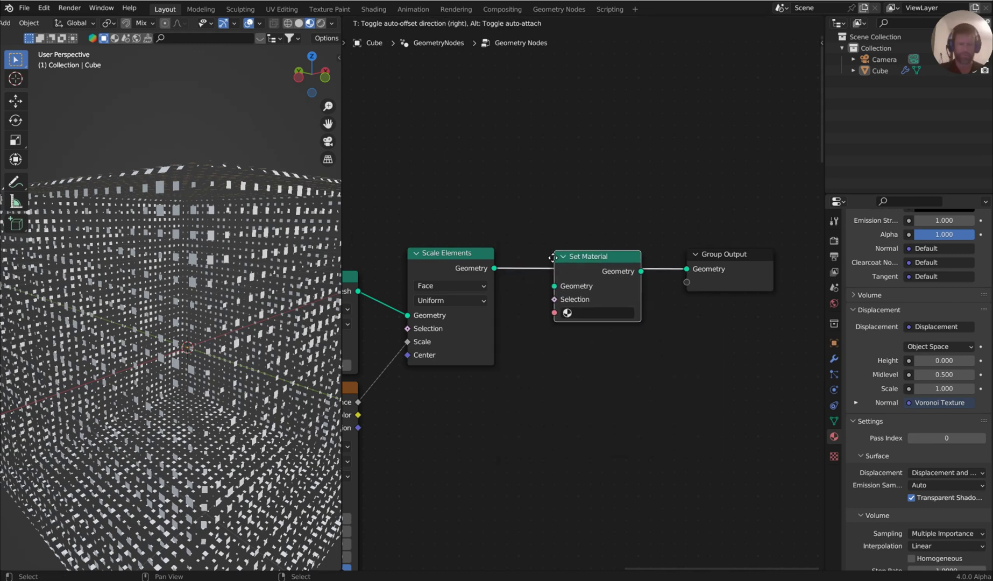
{"action": "left_click", "coordinate": [574, 290]}
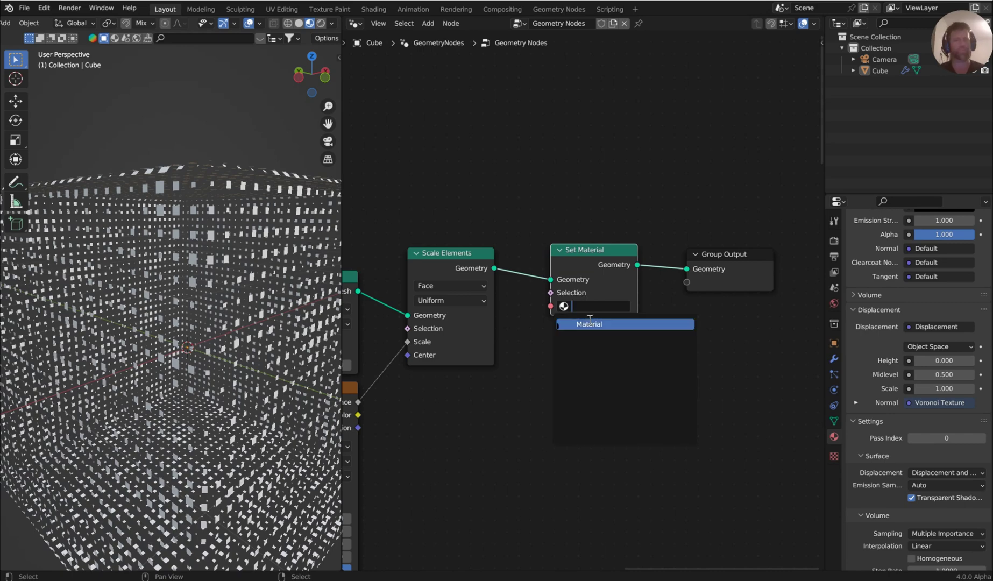
{"action": "left_click", "coordinate": [590, 323]}
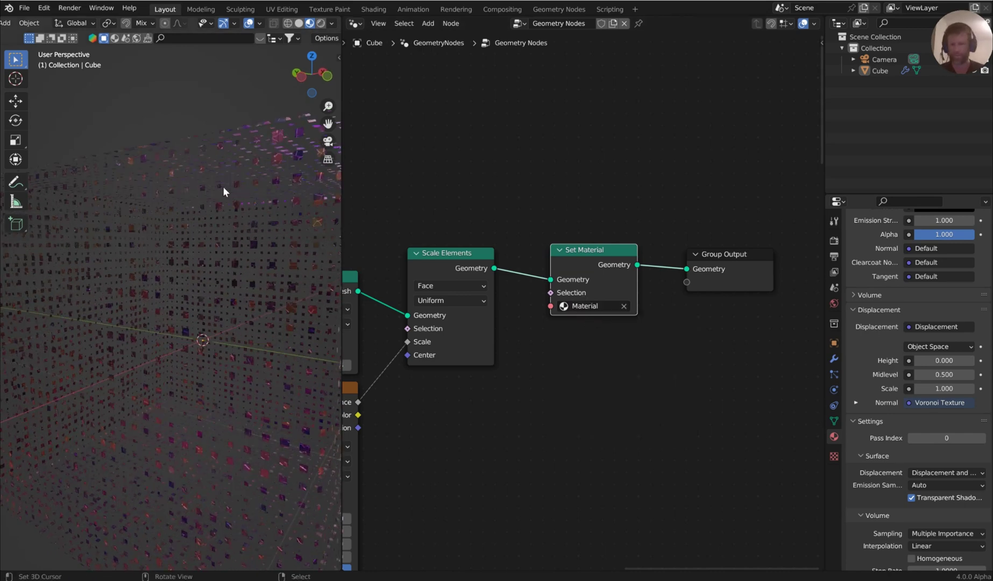
{"action": "mouse_move", "coordinate": [224, 186]}
{"action": "middle_mouse_down"}
{"action": "mouse_move", "coordinate": [211, 154]}
{"action": "mouse_move", "coordinate": [225, 153]}
{"action": "mouse_move", "coordinate": [226, 173]}
{"action": "middle_mouse_up"}
{"action": "scroll", "coordinate": [210, 173], "scroll_direction": "down", "scroll_amount": 6}
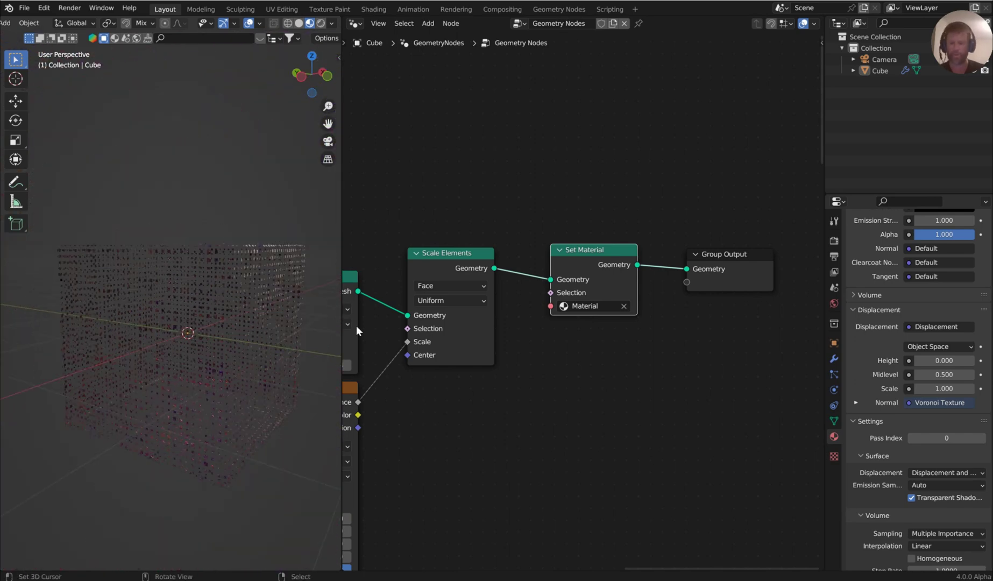
Spread out the Voronoi Texture, Scale Elements and Triangulate nodes and insert a Math node between Voronoi Distance and Scale.
{"action": "middle_click_drag", "start_coordinate": [511, 341], "coordinate": [654, 311]}
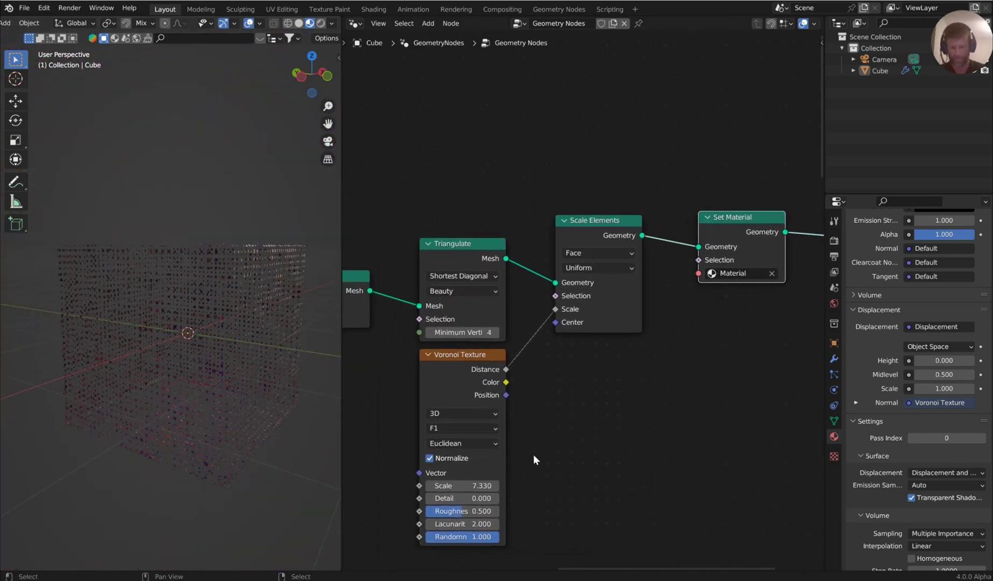
{"action": "middle_click_drag", "start_coordinate": [538, 454], "coordinate": [542, 455]}
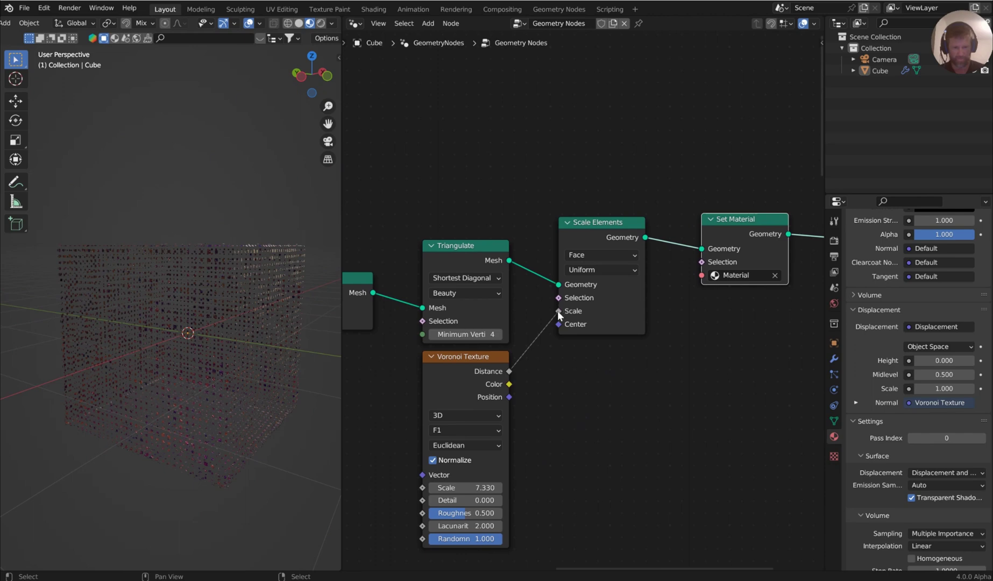
{"action": "left_click_drag", "start_coordinate": [462, 374], "coordinate": [422, 399]}
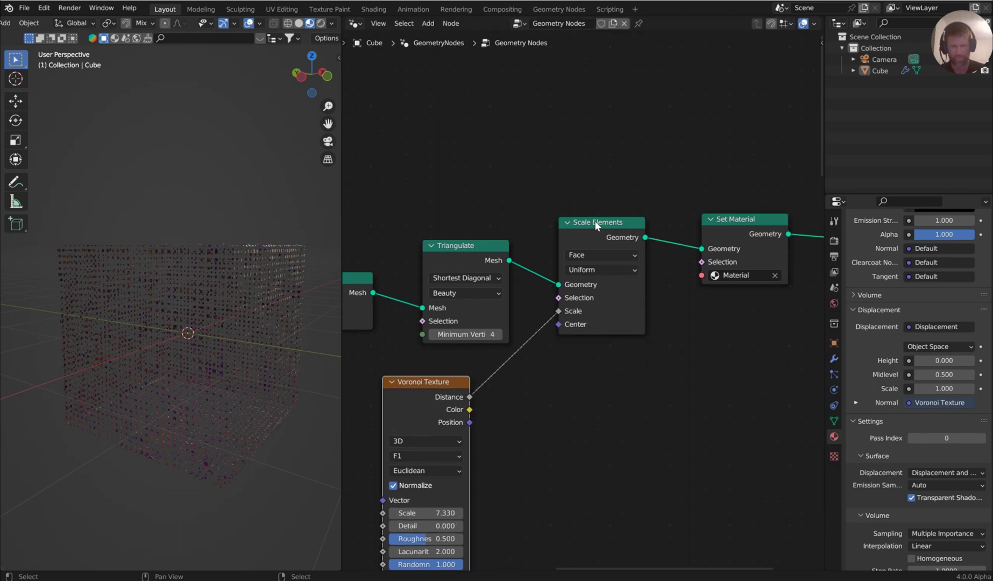
{"action": "left_click_drag", "start_coordinate": [596, 222], "coordinate": [608, 207]}
{"action": "left_click_drag", "start_coordinate": [481, 247], "coordinate": [450, 200]}
{"action": "key", "text": "shift+a"}
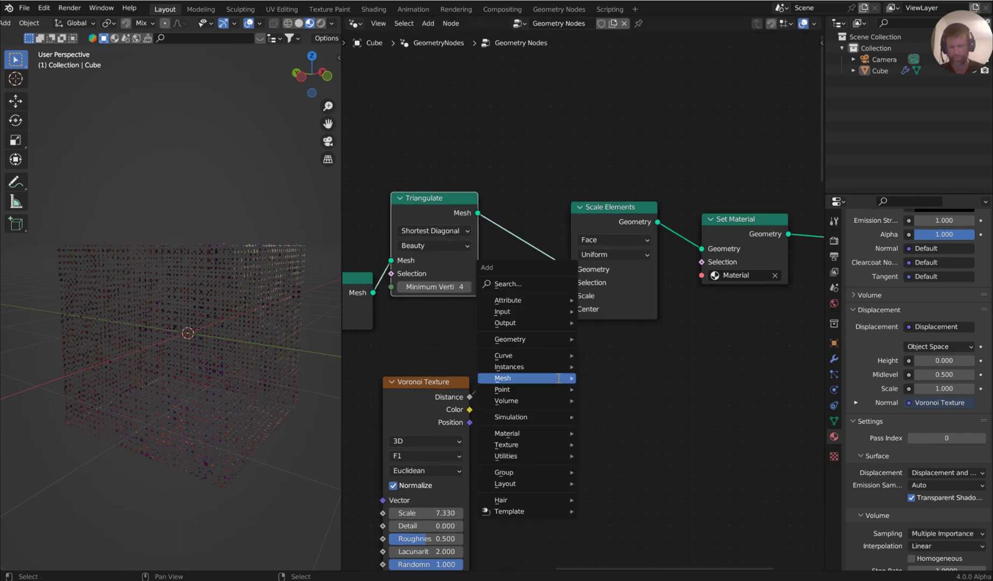
{"action": "type", "text": "math"}
{"action": "key", "text": "Return"}
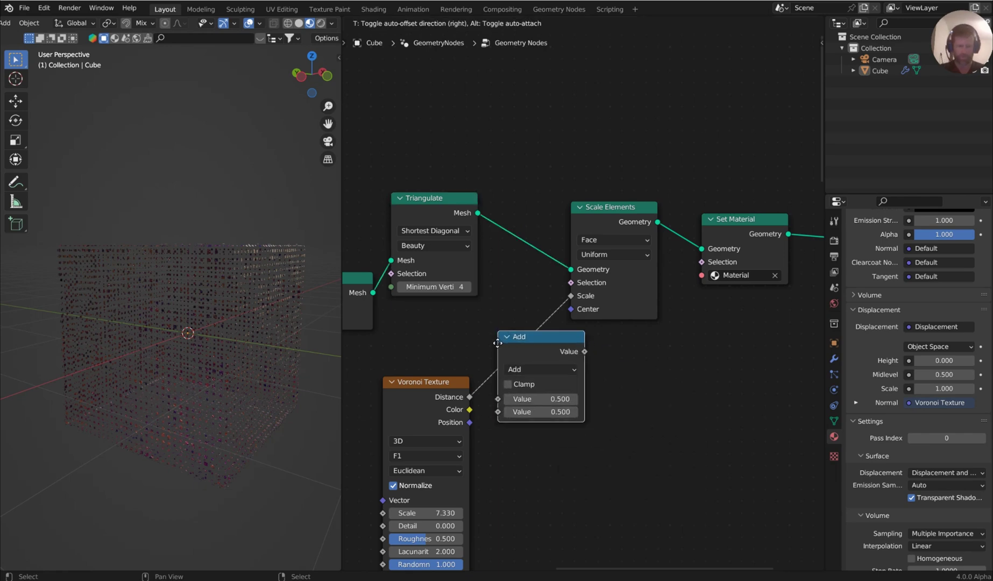
{"action": "left_click", "coordinate": [541, 370]}
Change the Math node's operation to Multiply with a Value of 2.730 and inspect the cube's faces up close.
{"action": "left_click", "coordinate": [542, 371]}
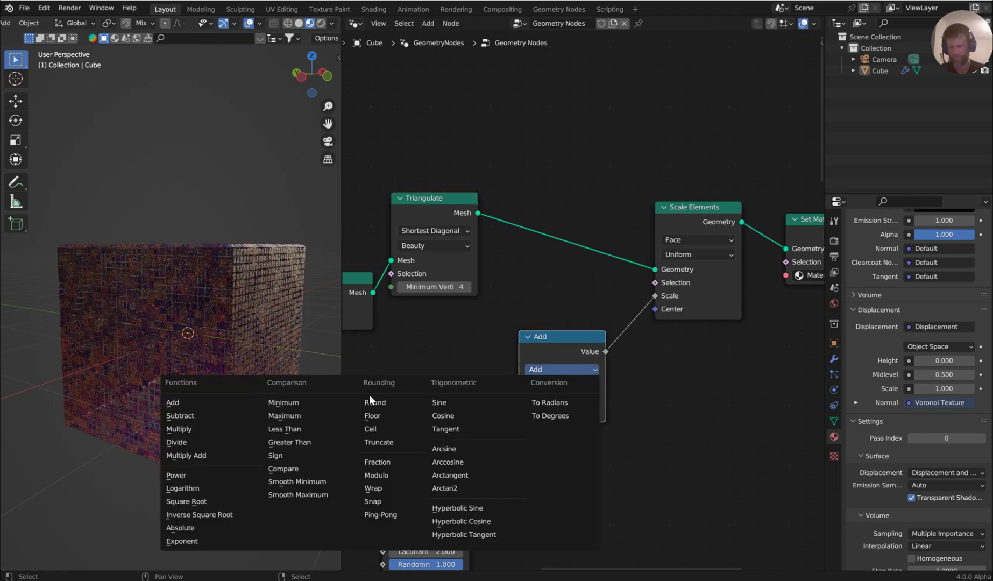
{"action": "left_click", "coordinate": [208, 429]}
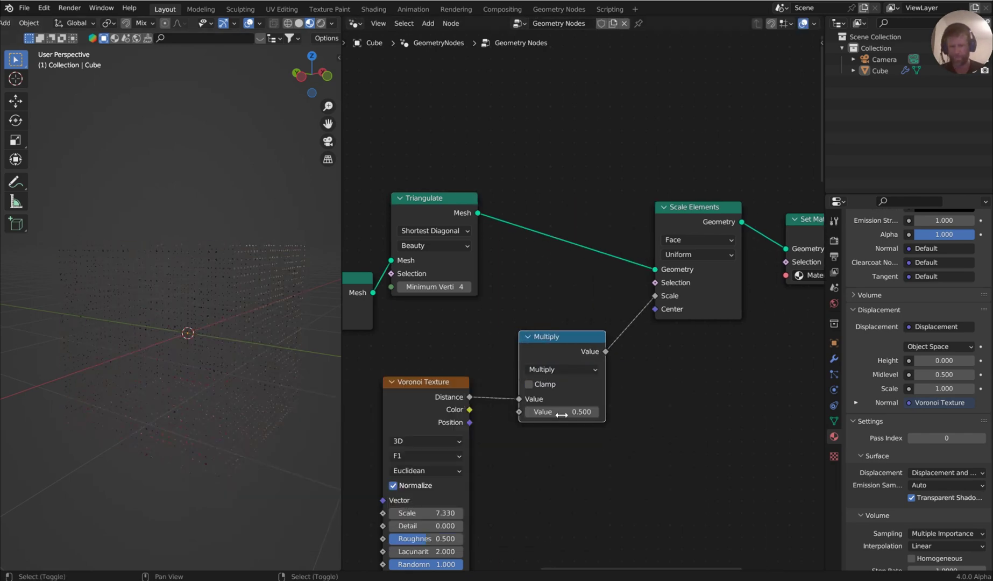
{"action": "left_click_drag", "start_coordinate": [561, 412], "coordinate": [688, 412]}
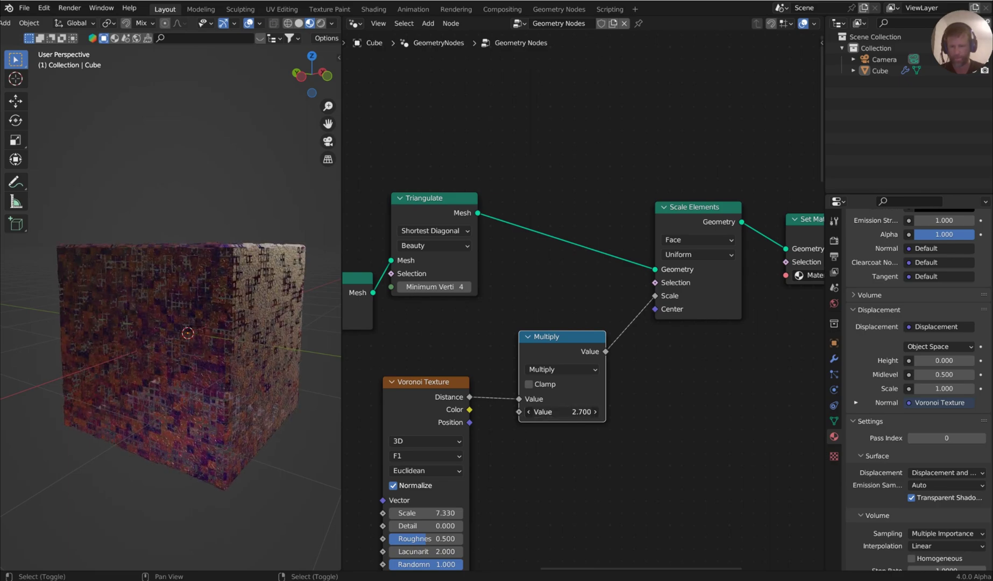
{"action": "left_click_drag", "start_coordinate": [562, 412], "coordinate": [574, 412]}
{"action": "middle_click_drag", "start_coordinate": [274, 331], "coordinate": [197, 242]}
{"action": "scroll", "coordinate": [225, 275], "scroll_direction": "up", "scroll_amount": 6}
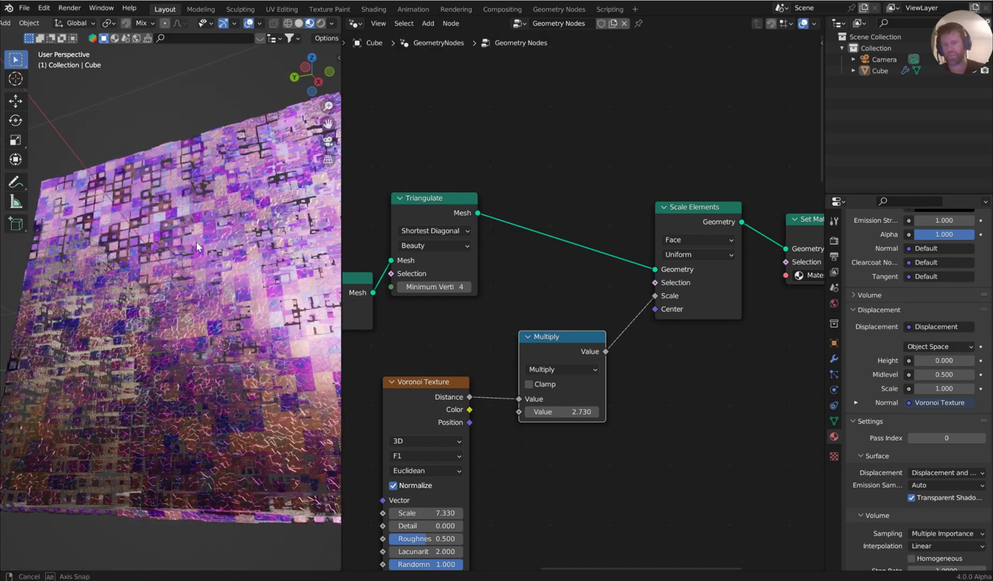
{"action": "scroll", "coordinate": [451, 316], "scroll_direction": "down", "scroll_amount": 11}
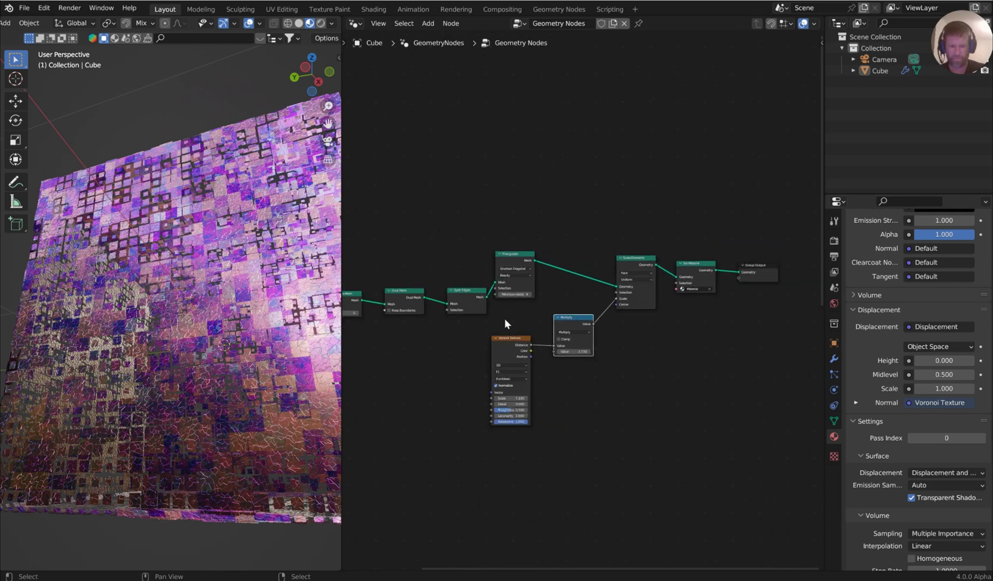
{"action": "scroll", "coordinate": [503, 320], "scroll_direction": "up", "scroll_amount": 6}
{"action": "middle_click_drag", "start_coordinate": [497, 331], "coordinate": [525, 303]}
{"action": "scroll", "coordinate": [391, 281], "scroll_direction": "up", "scroll_amount": 1}
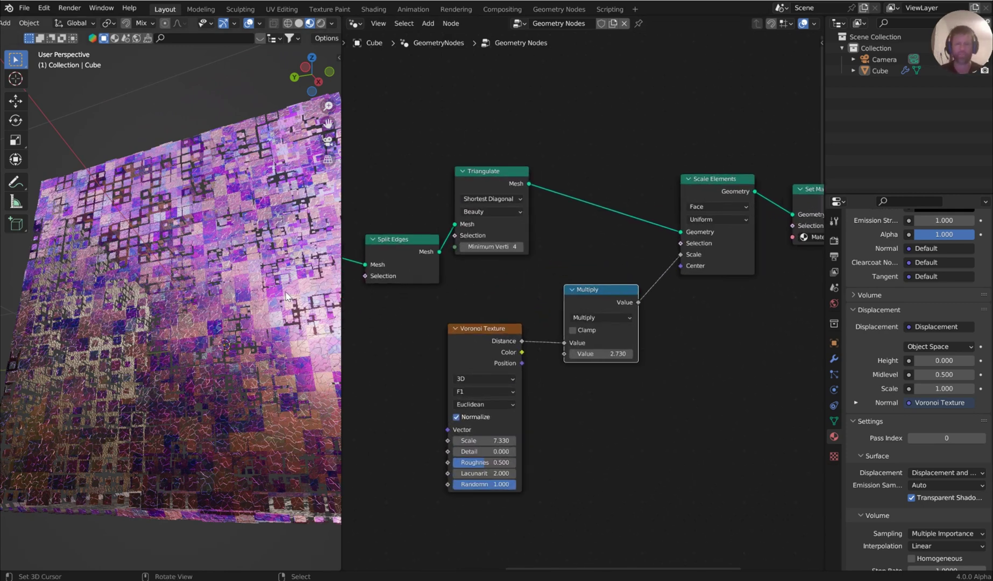
Switch to the Shader Editor and set the upper Voronoi Texture's Randomness to 1.000 and Scale to 33.950.
{"action": "left_click", "coordinate": [361, 23]}
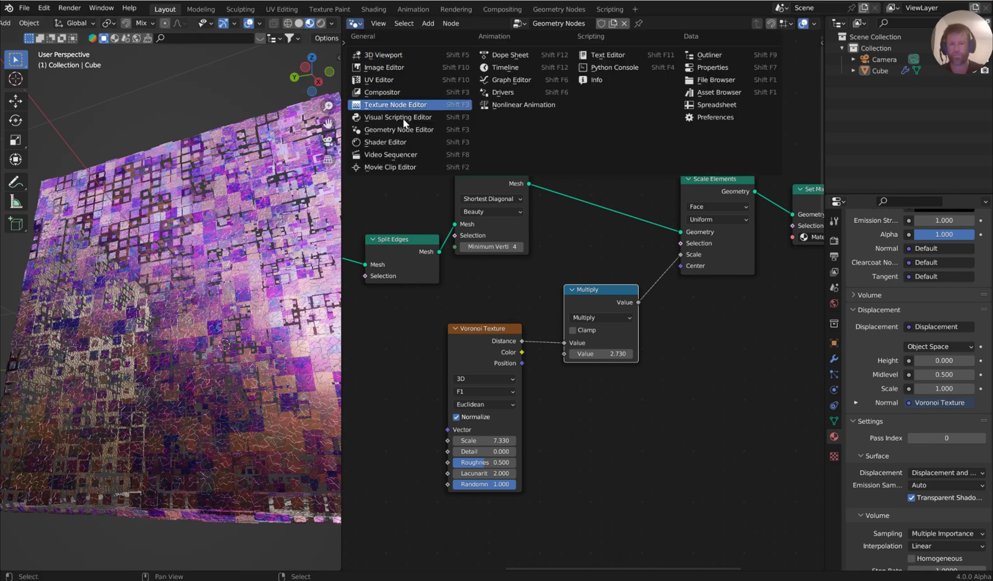
{"action": "left_click", "coordinate": [406, 143]}
{"action": "scroll", "coordinate": [465, 199], "scroll_direction": "down", "scroll_amount": 3}
{"action": "middle_click_drag", "start_coordinate": [376, 184], "coordinate": [611, 342]}
{"action": "scroll", "coordinate": [543, 353], "scroll_direction": "down", "scroll_amount": 5}
{"action": "middle_click_drag", "start_coordinate": [513, 360], "coordinate": [744, 280]}
{"action": "middle_click_drag", "start_coordinate": [540, 225], "coordinate": [612, 296]}
{"action": "scroll", "coordinate": [635, 284], "scroll_direction": "up", "scroll_amount": 4}
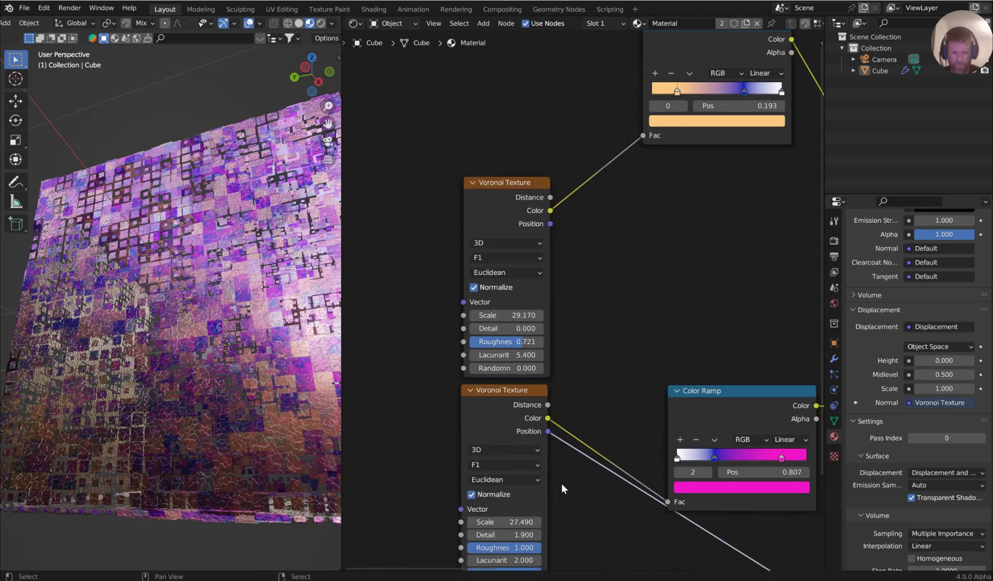
{"action": "middle_click_drag", "start_coordinate": [562, 477], "coordinate": [565, 402]}
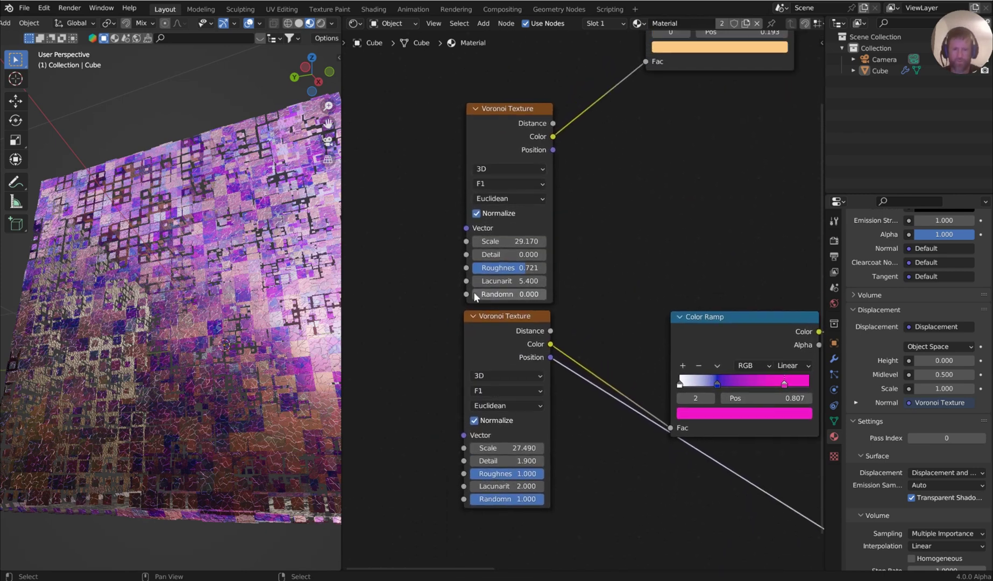
{"action": "left_click_drag", "start_coordinate": [473, 295], "coordinate": [544, 295]}
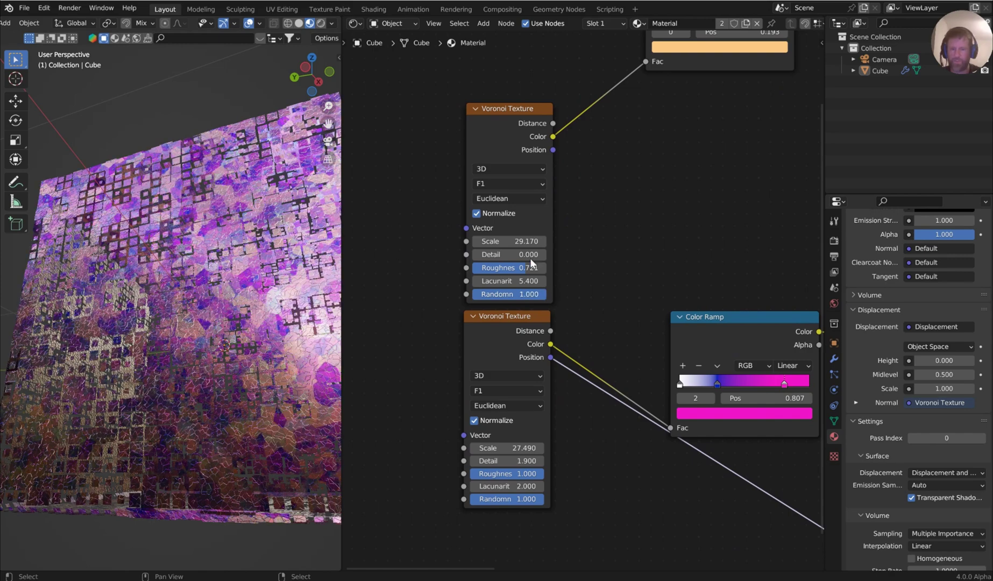
{"action": "left_click_drag", "start_coordinate": [500, 241], "coordinate": [528, 241]}
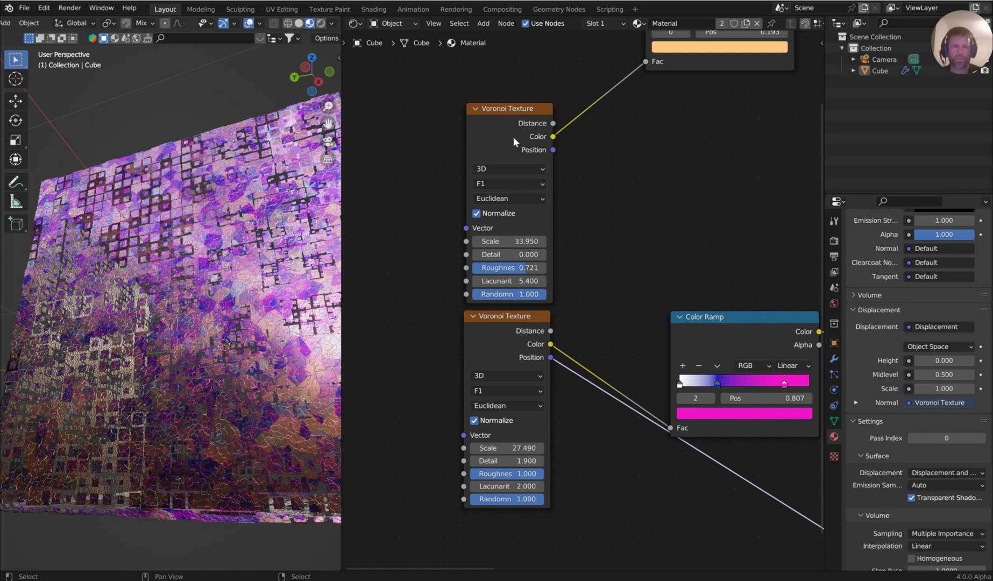
Return to the Geometry Node Editor, bring the whole node chain into view, and look at the cube from another angle.
{"action": "left_click", "coordinate": [355, 24]}
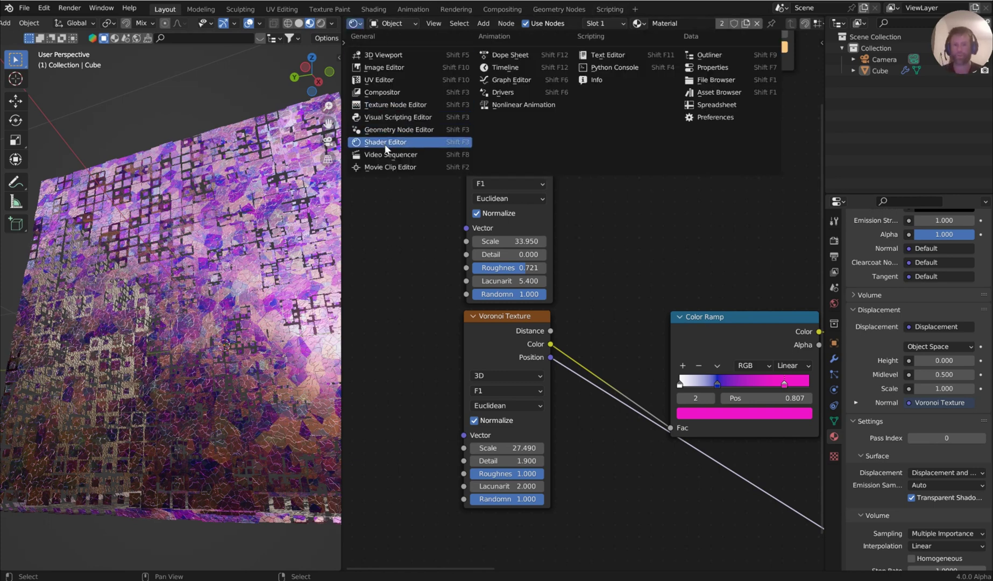
{"action": "left_click", "coordinate": [397, 129]}
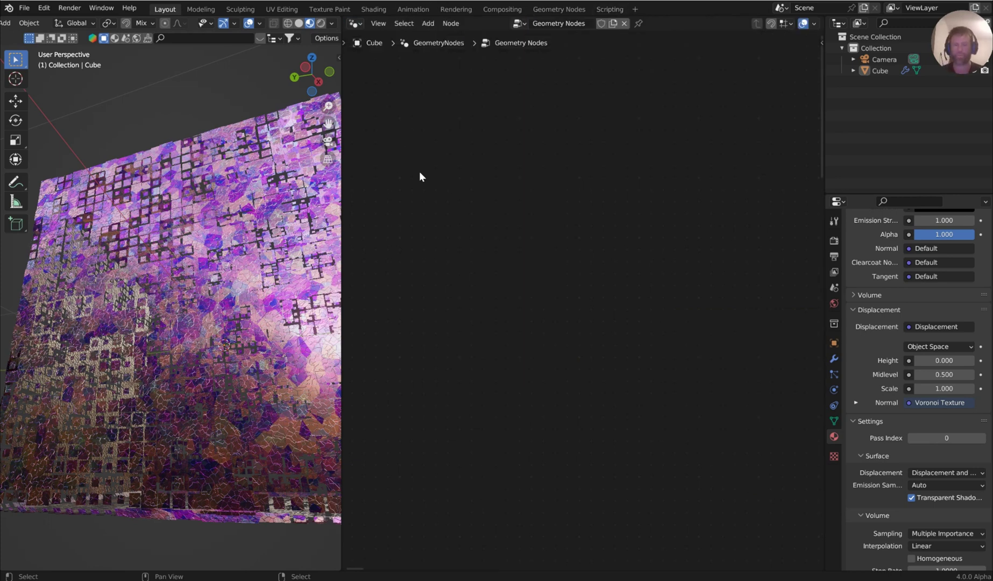
{"action": "left_click", "coordinate": [282, 225]}
{"action": "scroll", "coordinate": [530, 220], "scroll_direction": "down", "scroll_amount": 5}
{"action": "middle_click_drag", "start_coordinate": [602, 220], "coordinate": [386, 203]}
{"action": "middle_click_drag", "start_coordinate": [566, 242], "coordinate": [461, 238]}
{"action": "middle_click_drag", "start_coordinate": [290, 168], "coordinate": [239, 211]}
{"action": "left_click", "coordinate": [266, 217]}
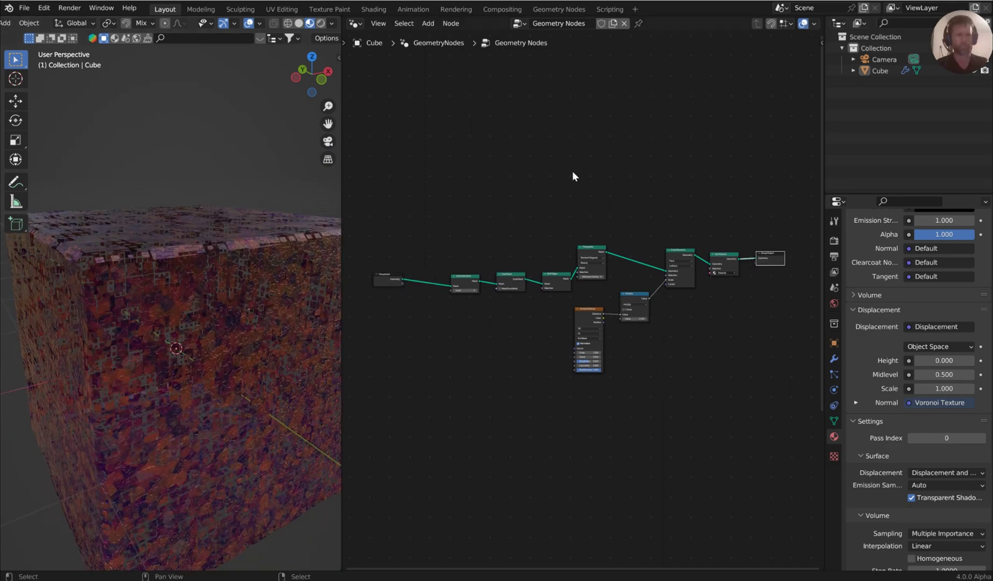
Move the Group Input and Group Output nodes up above the rest of the node chain.
{"action": "middle_click_drag", "start_coordinate": [492, 218], "coordinate": [502, 226]}
{"action": "left_click_drag", "start_coordinate": [396, 286], "coordinate": [427, 212]}
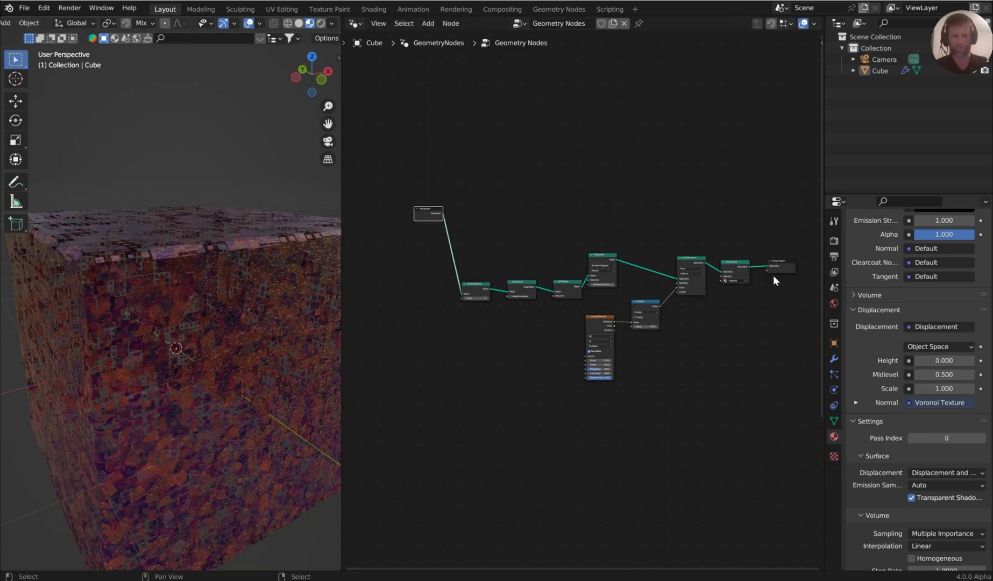
{"action": "left_click_drag", "start_coordinate": [772, 272], "coordinate": [779, 111]}
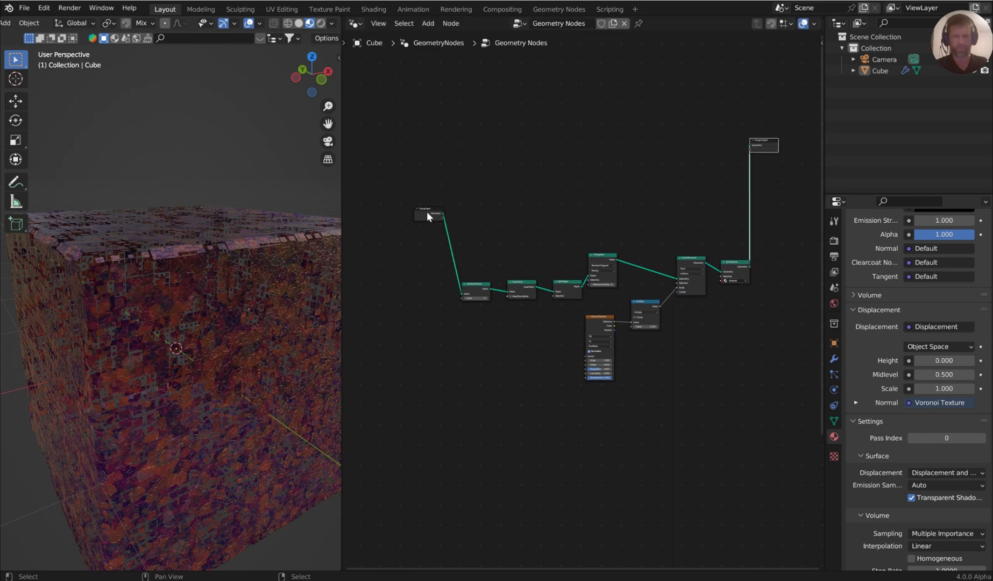
Move the Group Input node up to about the Group Output node's height and widen the node editor.
{"action": "left_click_drag", "start_coordinate": [429, 213], "coordinate": [454, 145]}
{"action": "middle_click_drag", "start_coordinate": [626, 174], "coordinate": [511, 292]}
{"action": "scroll", "coordinate": [622, 200], "scroll_direction": "up", "scroll_amount": 5}
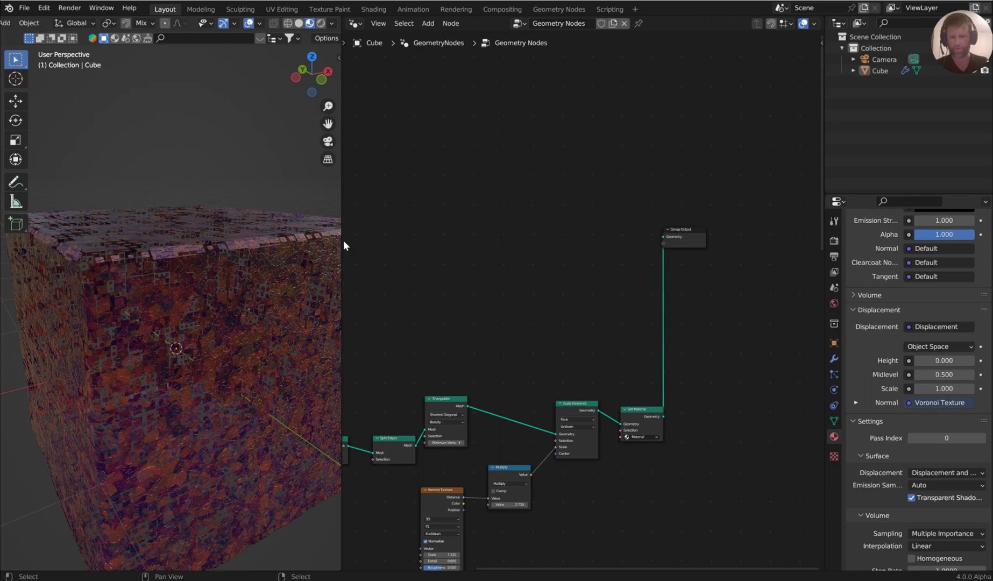
{"action": "left_click_drag", "start_coordinate": [342, 240], "coordinate": [306, 240]}
{"action": "middle_click_drag", "start_coordinate": [417, 260], "coordinate": [557, 249]}
{"action": "scroll", "coordinate": [539, 231], "scroll_direction": "up", "scroll_amount": 2}
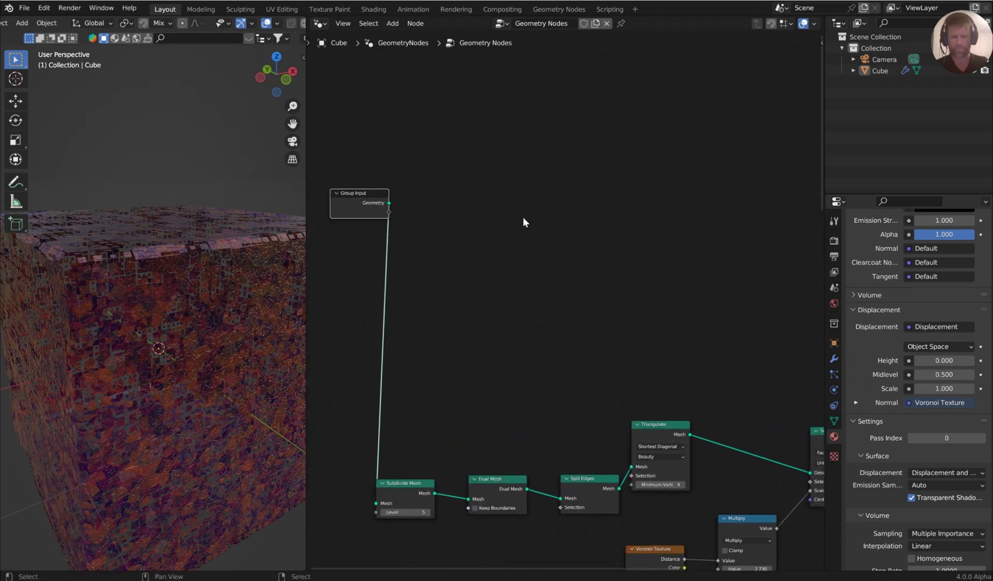
{"action": "left_click", "coordinate": [506, 483], "text": "shift"}
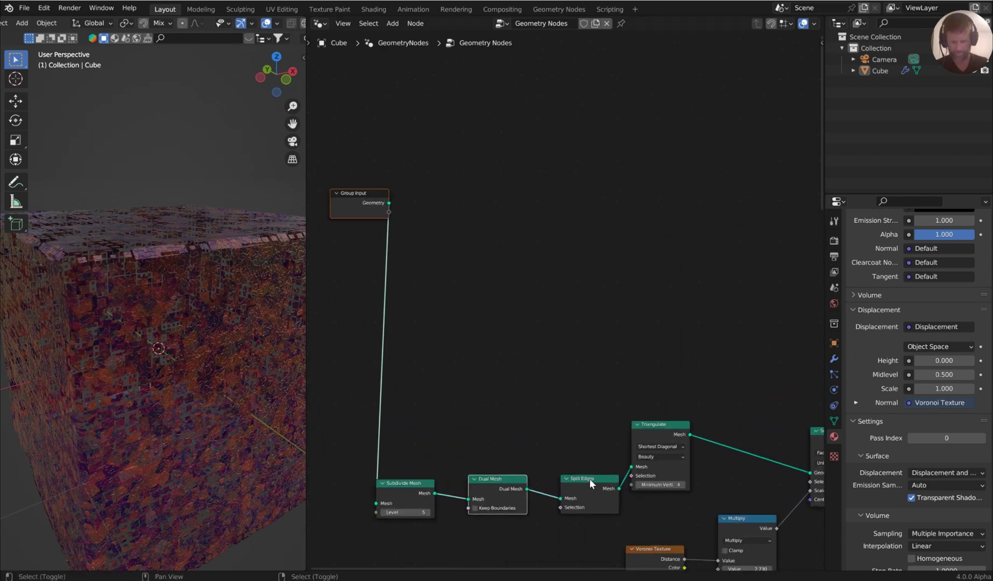
{"action": "key", "text": "shift+d"}
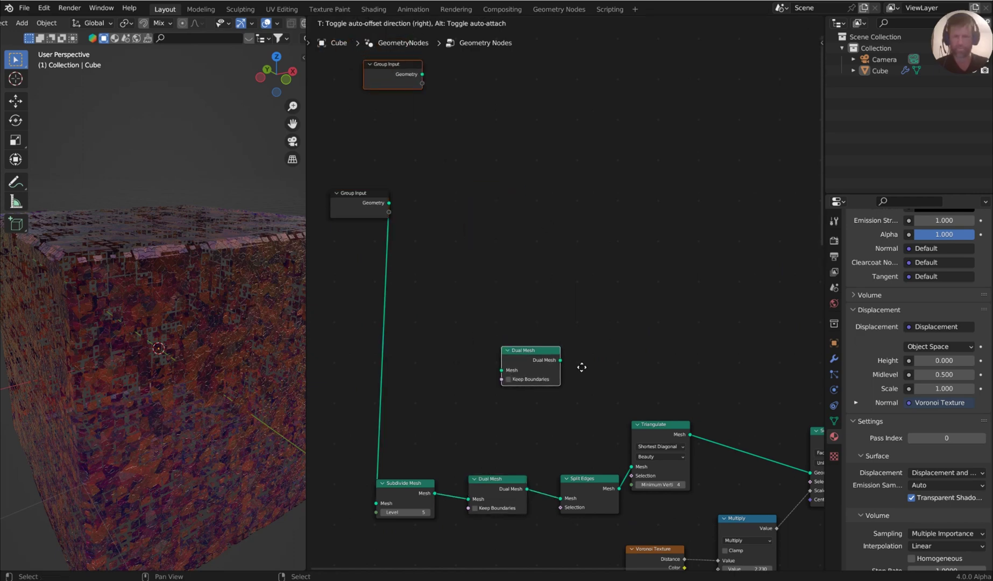
{"action": "left_click", "coordinate": [582, 371]}
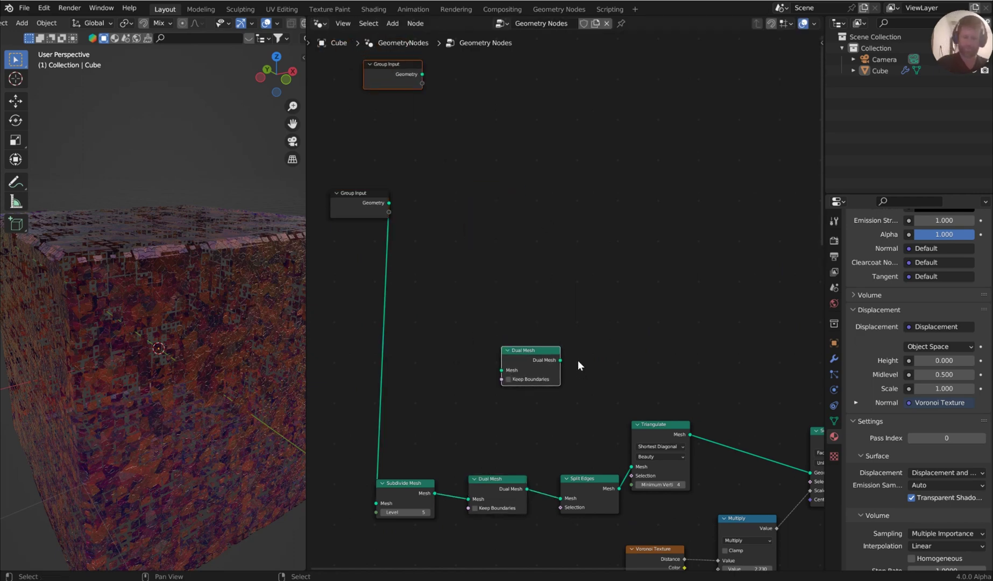
{"action": "key", "text": "x"}
Duplicate the Dual Mesh node beside the Group Input node, and move Group Input away to leave a gap between them.
{"action": "left_click", "coordinate": [499, 485]}
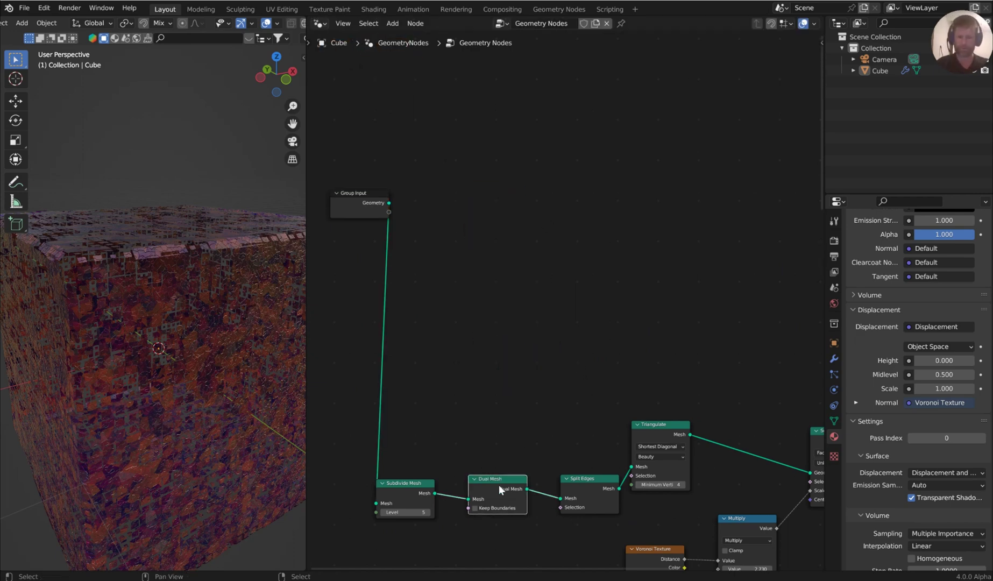
{"action": "key", "text": "shift+d"}
{"action": "left_click", "coordinate": [460, 200]}
{"action": "middle_click_drag", "start_coordinate": [559, 190], "coordinate": [625, 262]}
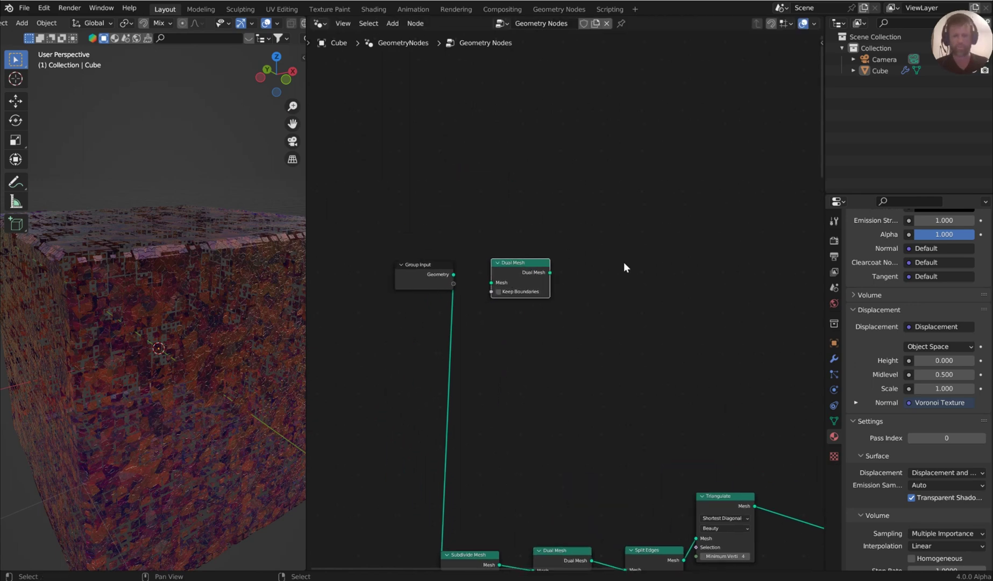
{"action": "scroll", "coordinate": [624, 263], "scroll_direction": "up", "scroll_amount": 2}
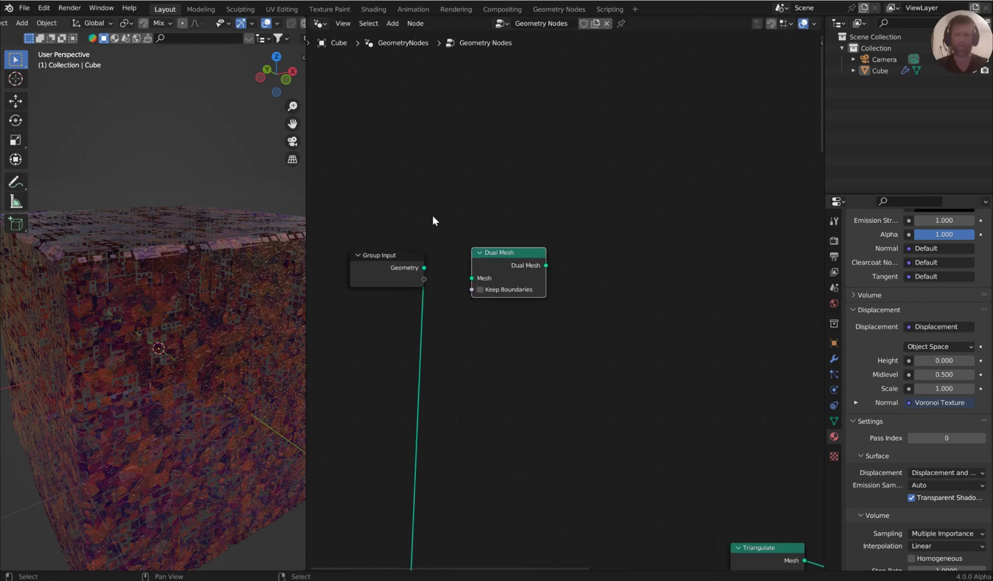
{"action": "middle_click_drag", "start_coordinate": [433, 220], "coordinate": [544, 243]}
{"action": "left_click_drag", "start_coordinate": [542, 250], "coordinate": [463, 252]}
Add a Bounding Box node between the Group Input and the duplicated Dual Mesh node.
{"action": "key", "text": "shift+a"}
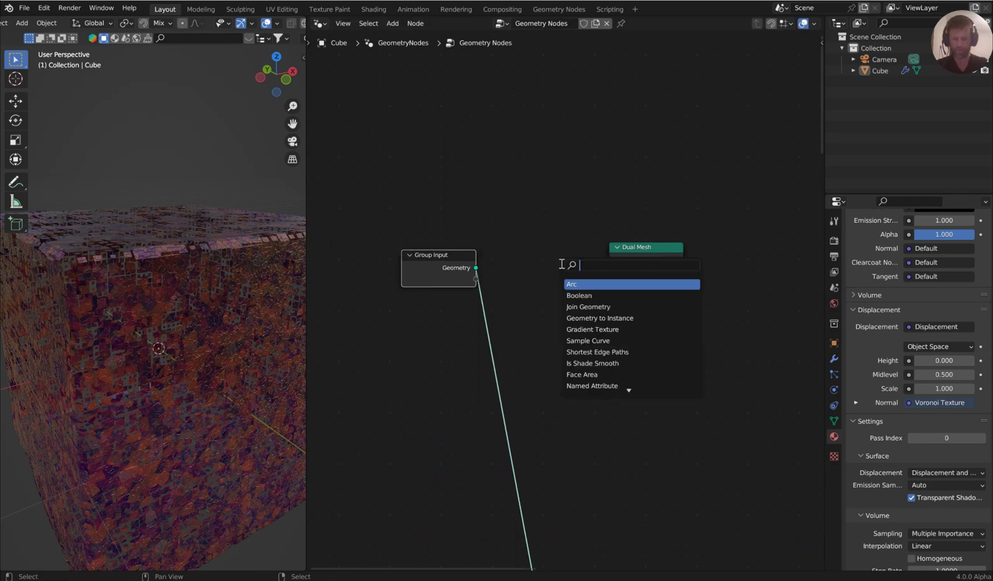
{"action": "type", "text": "bo"}
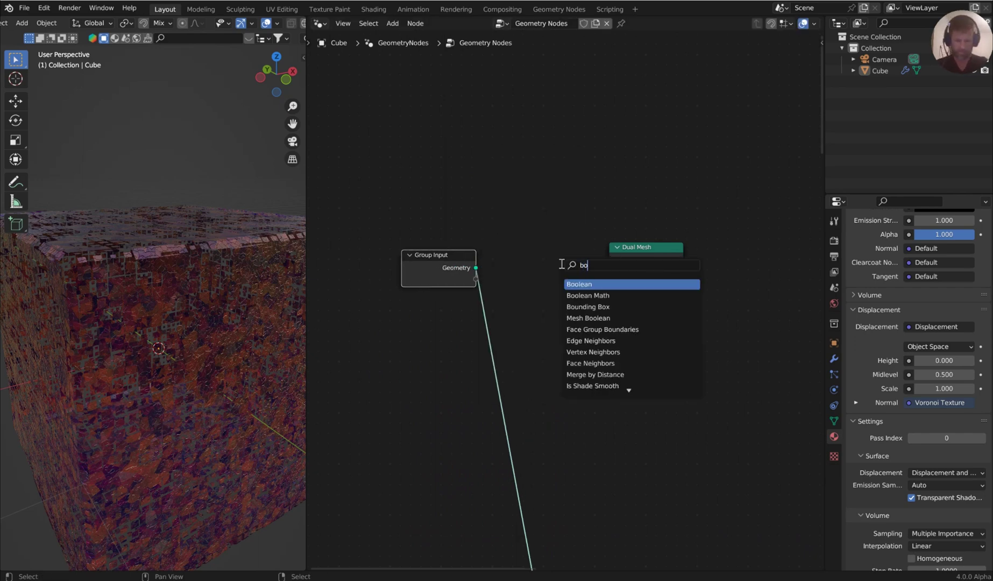
{"action": "type", "text": "und"}
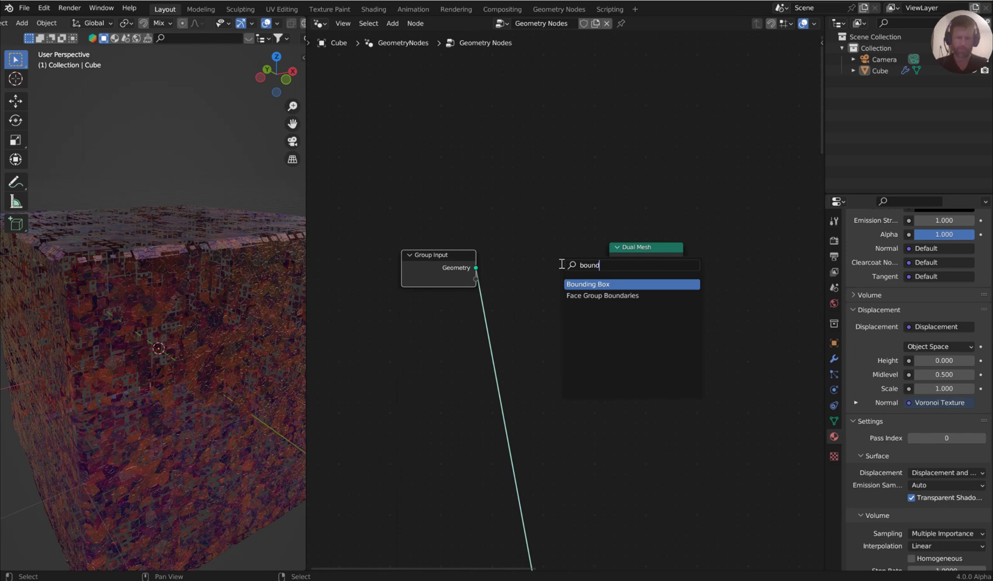
{"action": "key", "text": "Return"}
{"action": "left_click", "coordinate": [512, 244]}
Connect Group Input's Geometry to the Bounding Box node and its Bounding Box output to the upper Dual Mesh, spacing the nodes out.
{"action": "middle_click_drag", "start_coordinate": [540, 279], "coordinate": [528, 226]}
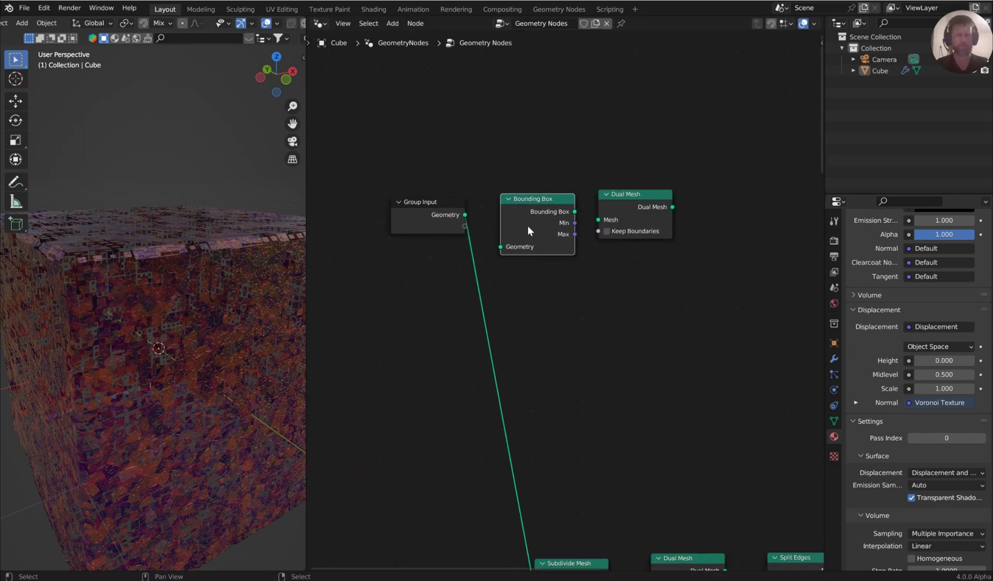
{"action": "scroll", "coordinate": [528, 226], "scroll_direction": "up", "scroll_amount": 3}
{"action": "left_click_drag", "start_coordinate": [441, 193], "coordinate": [451, 165]}
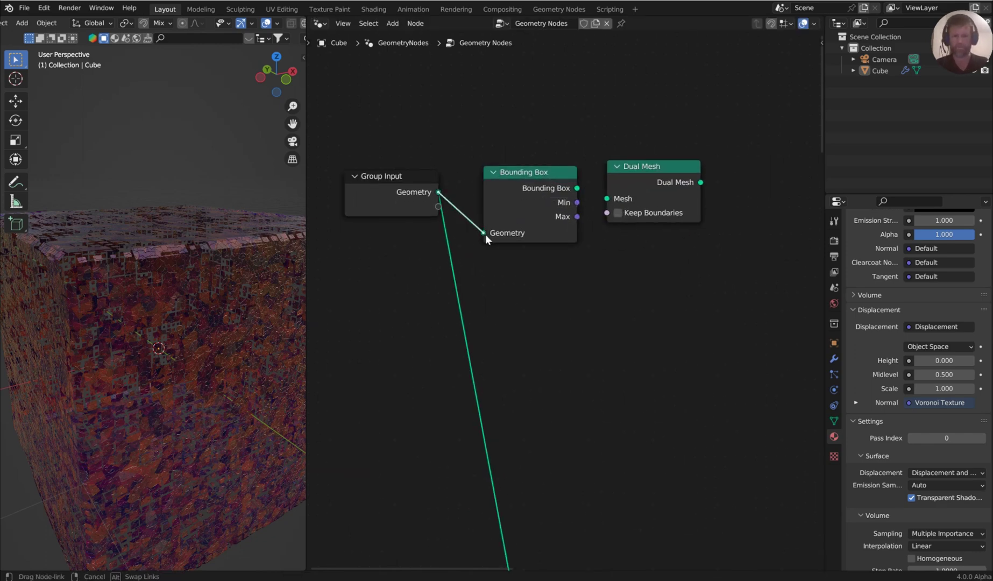
{"action": "left_click_drag", "start_coordinate": [484, 235], "coordinate": [485, 234]}
{"action": "left_click_drag", "start_coordinate": [619, 181], "coordinate": [649, 184]}
{"action": "left_click_drag", "start_coordinate": [412, 188], "coordinate": [377, 205]}
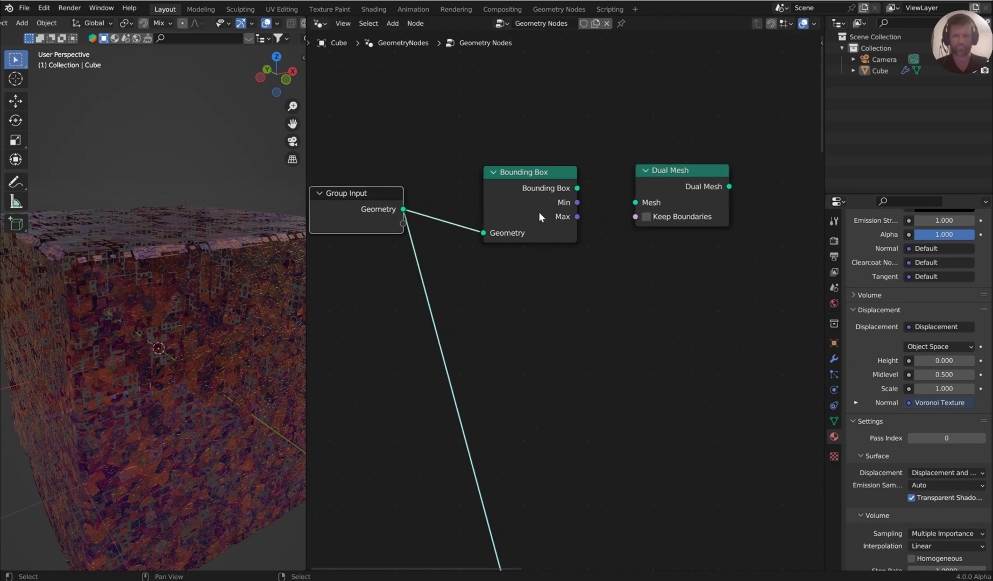
{"action": "left_click_drag", "start_coordinate": [576, 188], "coordinate": [636, 203]}
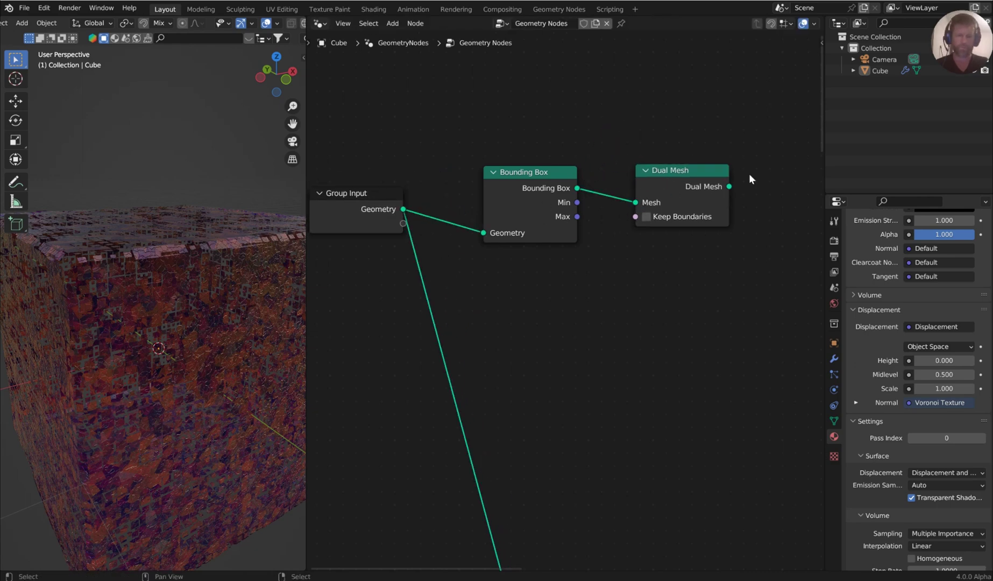
Add a Mesh to Curve node and feed it from the upper Dual Mesh node.
{"action": "middle_click_drag", "start_coordinate": [750, 176], "coordinate": [548, 238]}
{"action": "key", "text": "shift+a"}
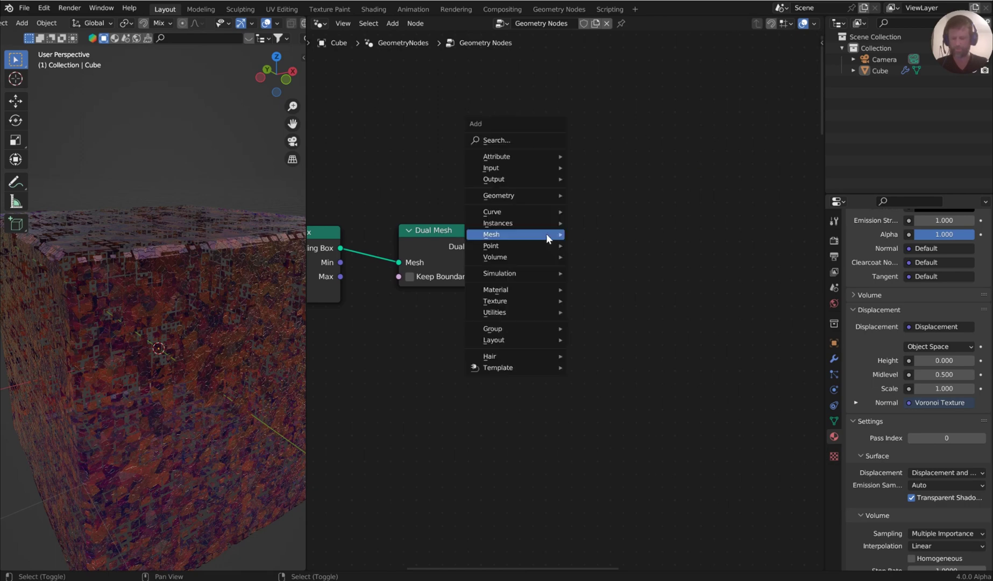
{"action": "type", "text": "s"}
{"action": "type", "text": "me"}
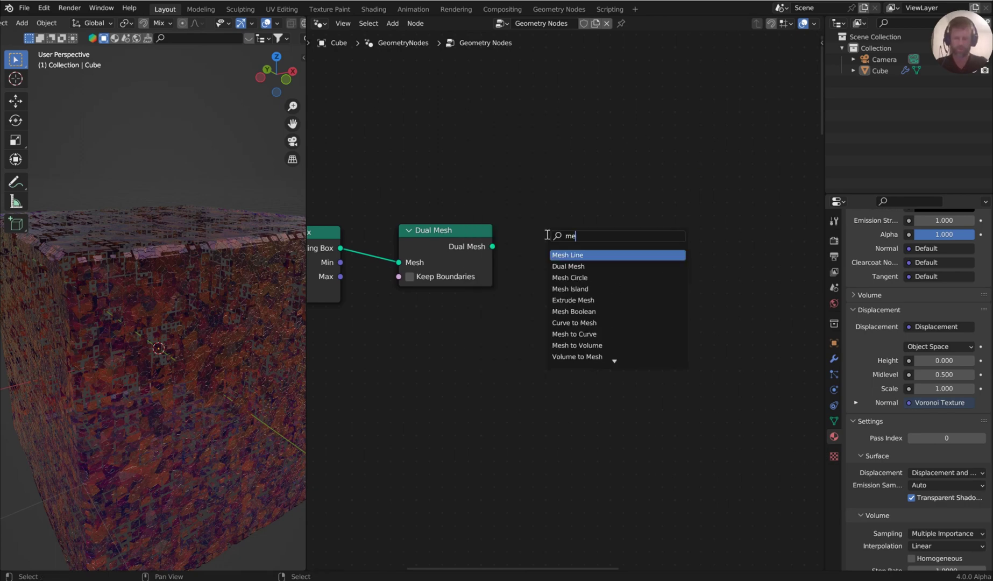
{"action": "type", "text": "sh to cur"}
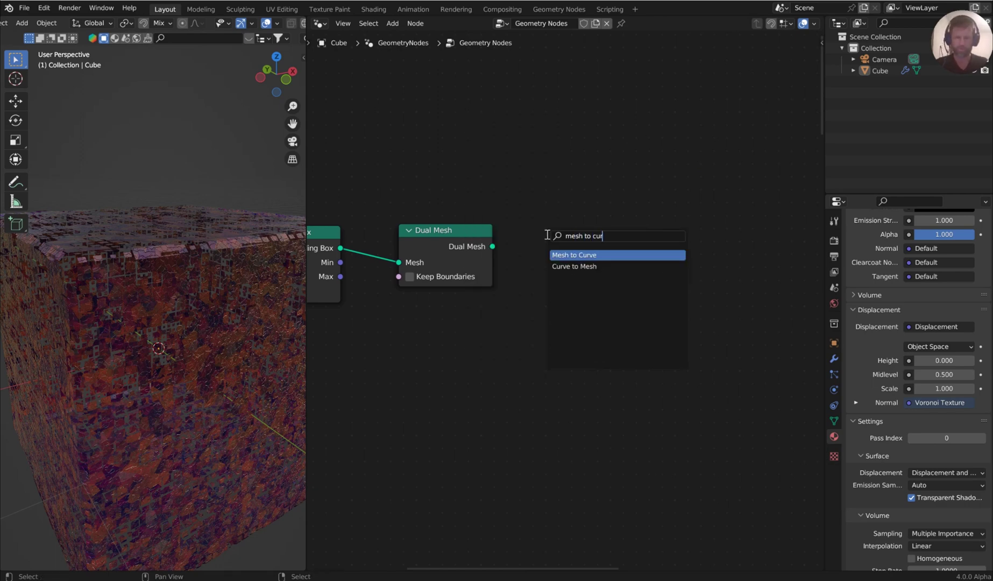
{"action": "key", "text": "Return"}
{"action": "right_click_drag", "start_coordinate": [458, 275], "coordinate": [570, 260], "text": "alt"}
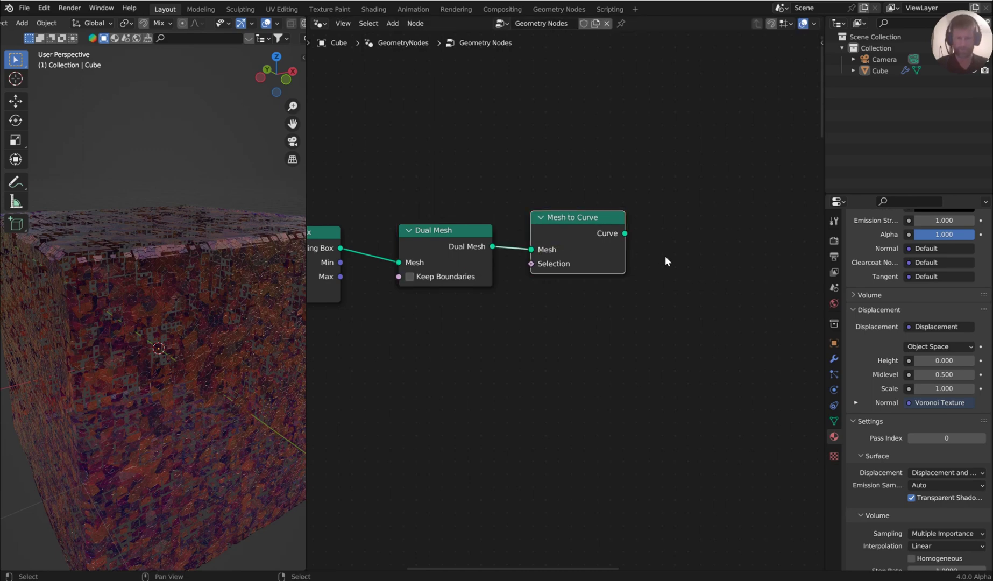
Add a Curve to Mesh node and connect the Mesh to Curve output to its Curve input.
{"action": "key", "text": "shift+a"}
{"action": "type", "text": "scurve to me"}
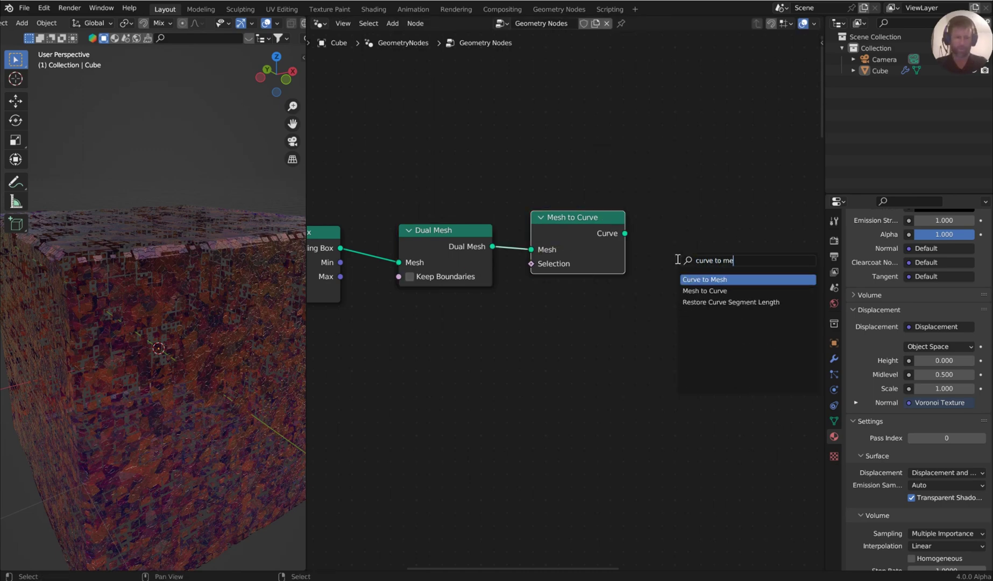
{"action": "key", "text": "Return"}
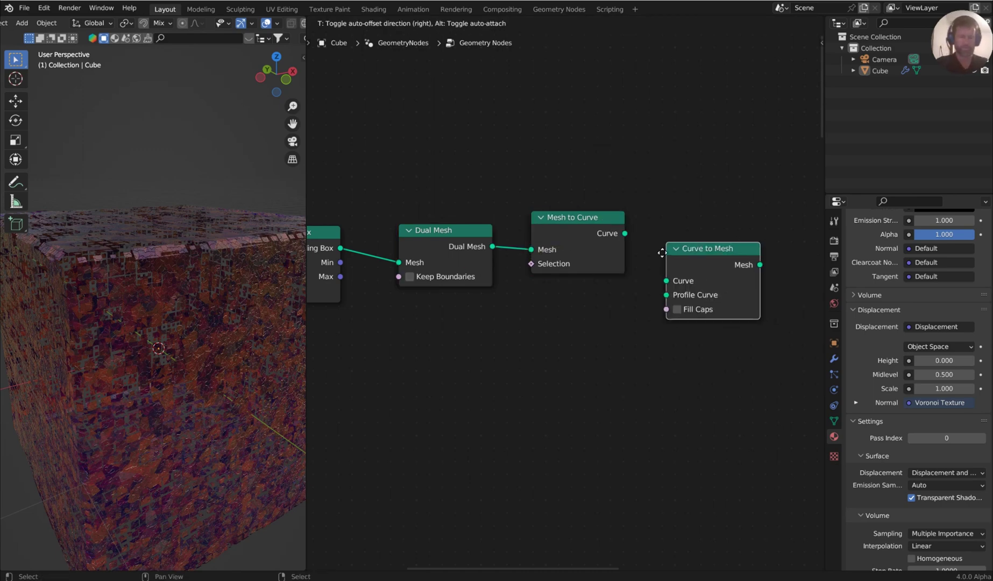
{"action": "left_click", "coordinate": [671, 239]}
{"action": "right_click_drag", "start_coordinate": [588, 251], "coordinate": [682, 286], "text": "alt"}
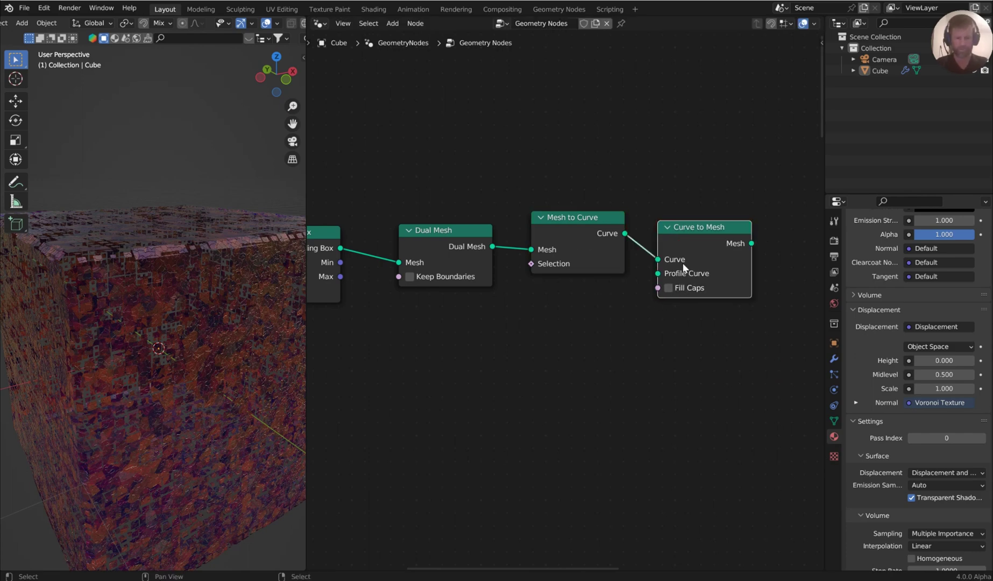
{"action": "left_click_drag", "start_coordinate": [683, 264], "coordinate": [612, 333]}
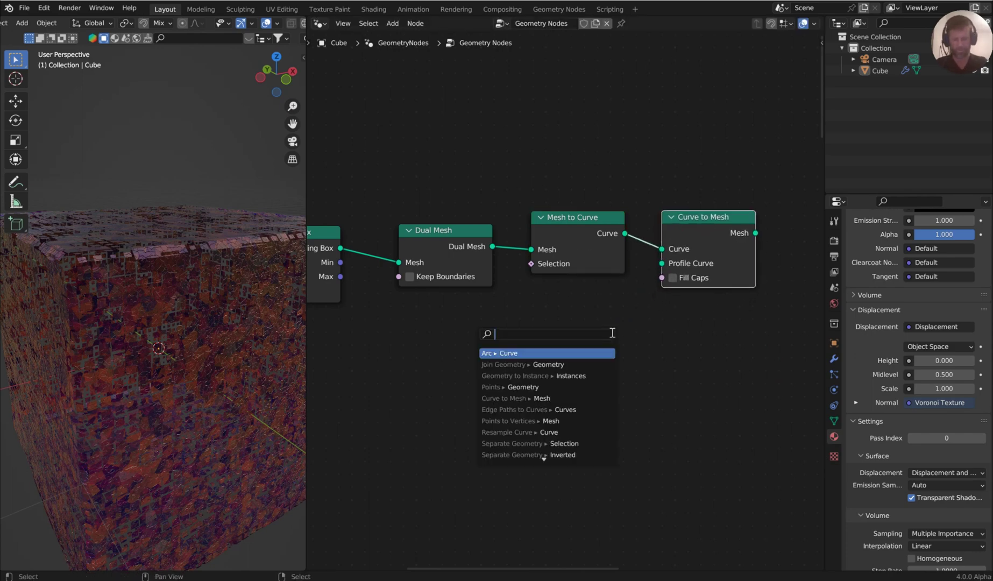
{"action": "type", "text": "curve c"}
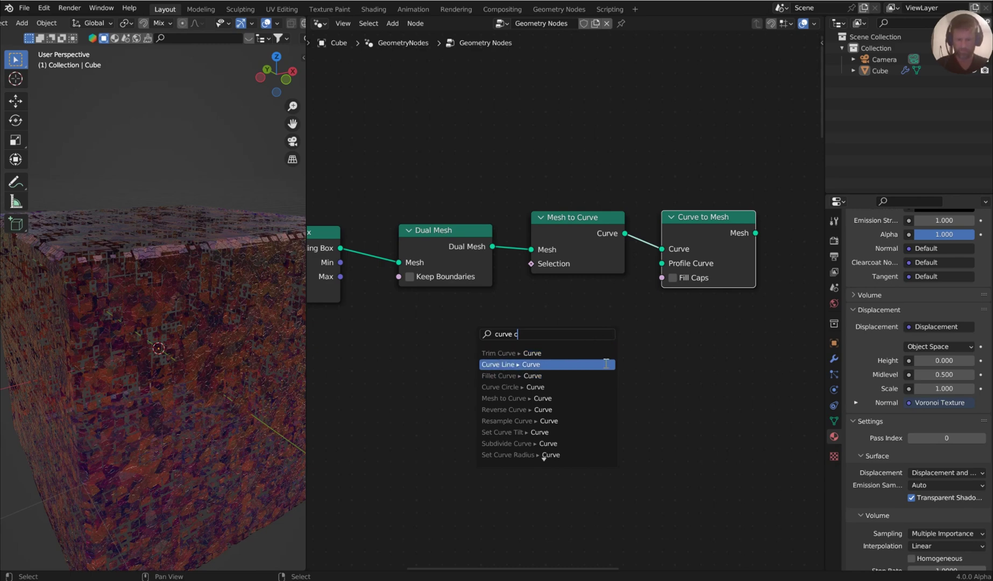
{"action": "left_click", "coordinate": [656, 364]}
Add a Curve Circle node below the Mesh to Curve and Curve to Mesh nodes.
{"action": "left_click", "coordinate": [586, 333]}
{"action": "key", "text": "shift+a"}
{"action": "type", "text": "curve c"}
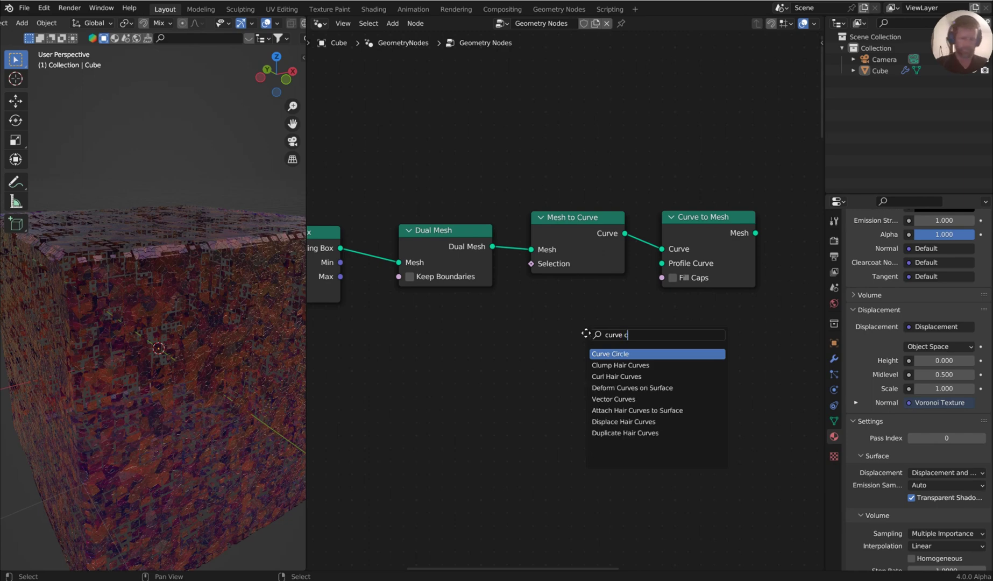
{"action": "key", "text": "Return"}
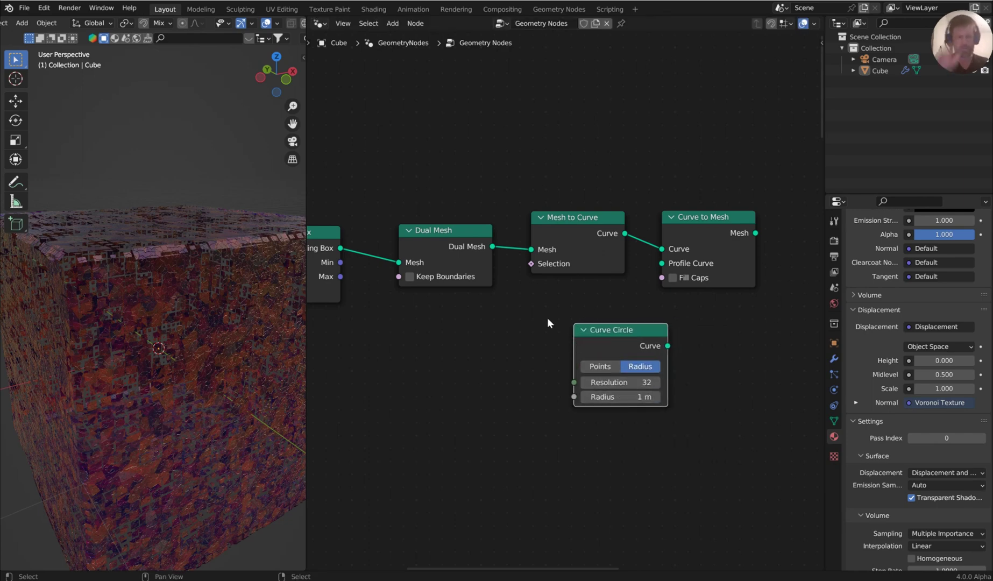
Set the Curve Circle's Radius to 0.001 m and connect its Curve output to the Curve to Mesh node's Profile Curve.
{"action": "middle_click_drag", "start_coordinate": [627, 264], "coordinate": [542, 249]}
{"action": "scroll", "coordinate": [653, 327], "scroll_direction": "up", "scroll_amount": 1}
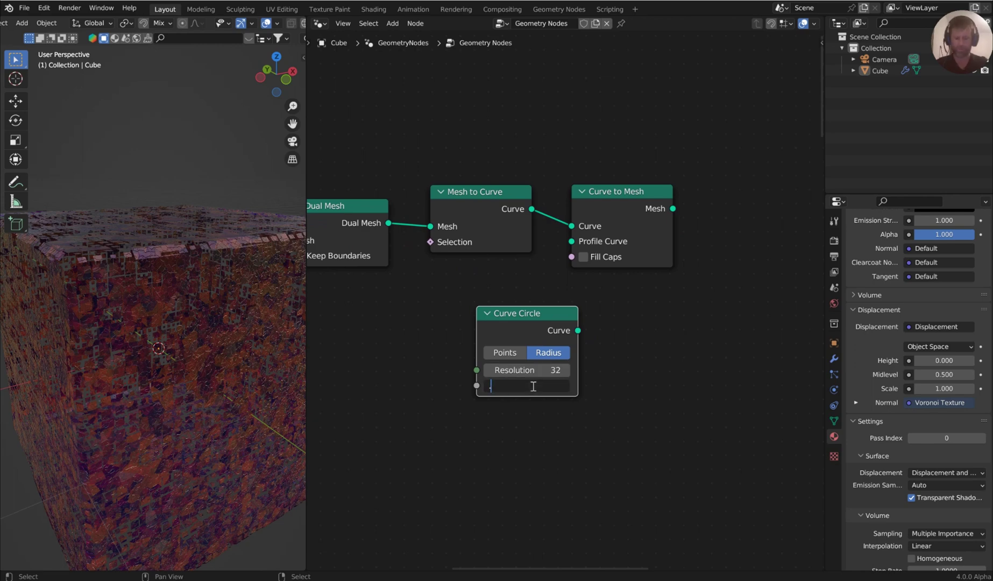
{"action": "type", "text": "1"}
{"action": "key", "text": "Return"}
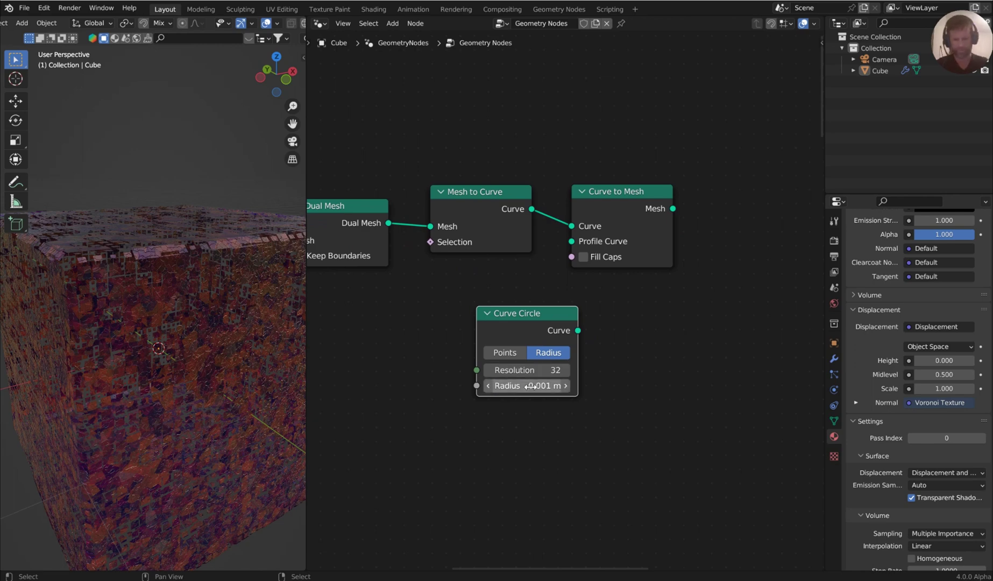
{"action": "right_click_drag", "start_coordinate": [558, 355], "coordinate": [641, 215], "text": "alt"}
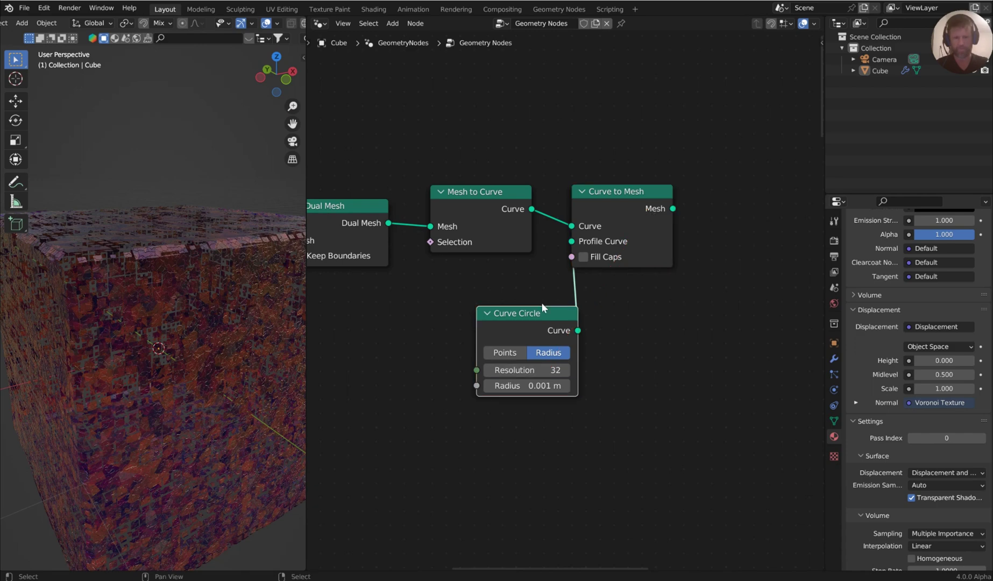
Insert a Join Geometry node between Set Material and Group Output, and move the Curve to Mesh node closer to it.
{"action": "scroll", "coordinate": [564, 280], "scroll_direction": "down", "scroll_amount": 4}
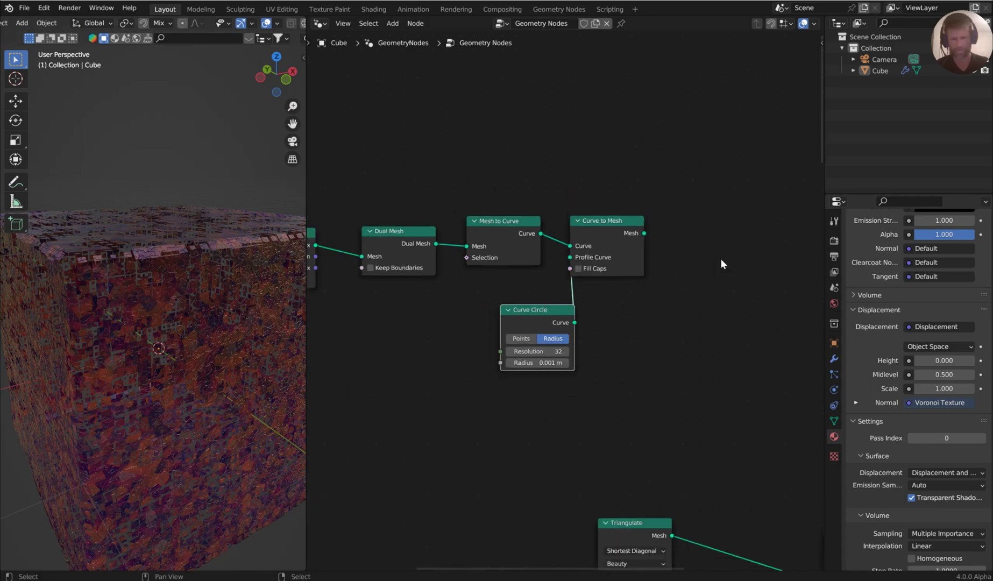
{"action": "middle_click_drag", "start_coordinate": [720, 260], "coordinate": [577, 291]}
{"action": "scroll", "coordinate": [608, 320], "scroll_direction": "down", "scroll_amount": 3}
{"action": "middle_click_drag", "start_coordinate": [632, 345], "coordinate": [529, 267]}
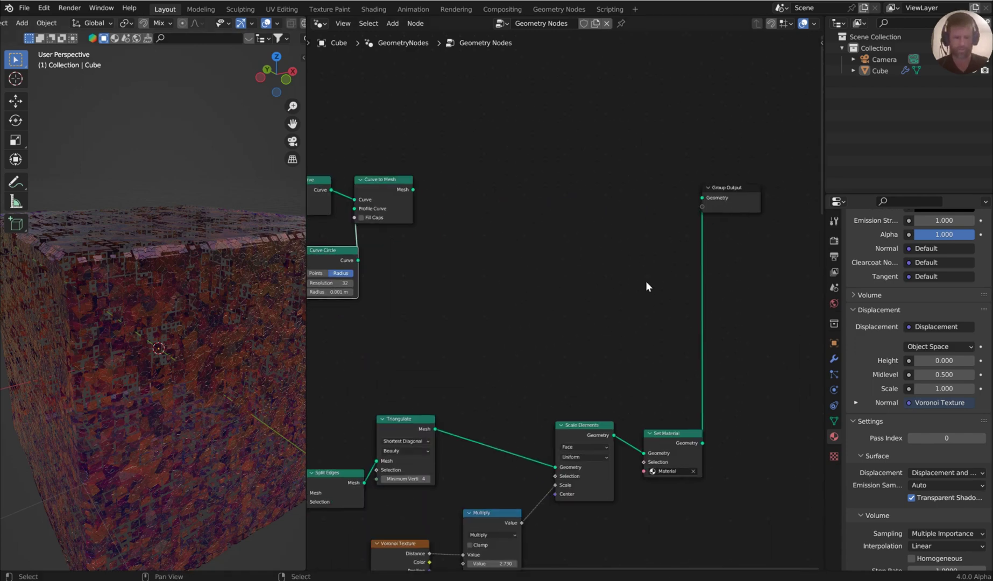
{"action": "key", "text": "shift+a"}
{"action": "type", "text": "join ge"}
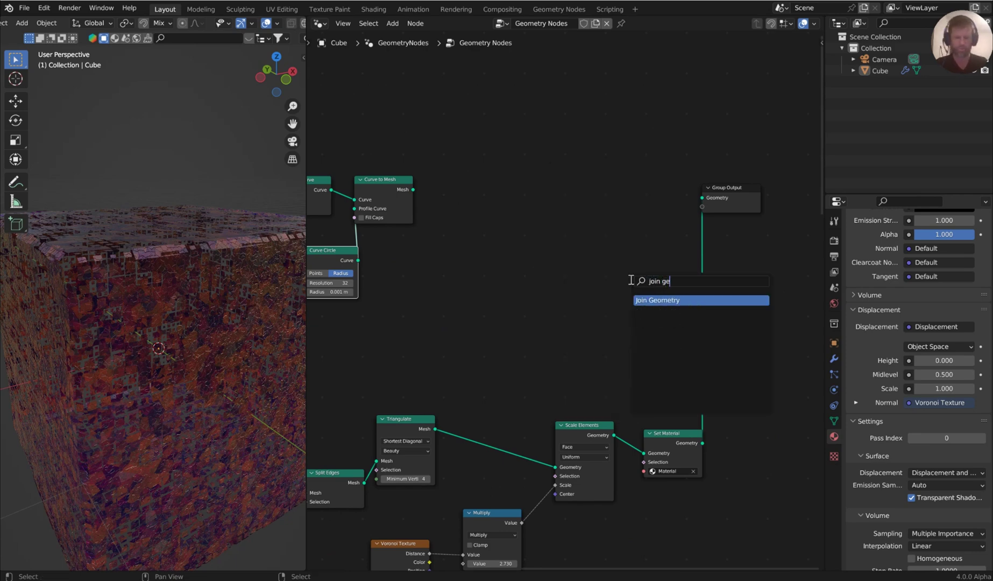
{"action": "key", "text": "Return"}
{"action": "left_click", "coordinate": [616, 281]}
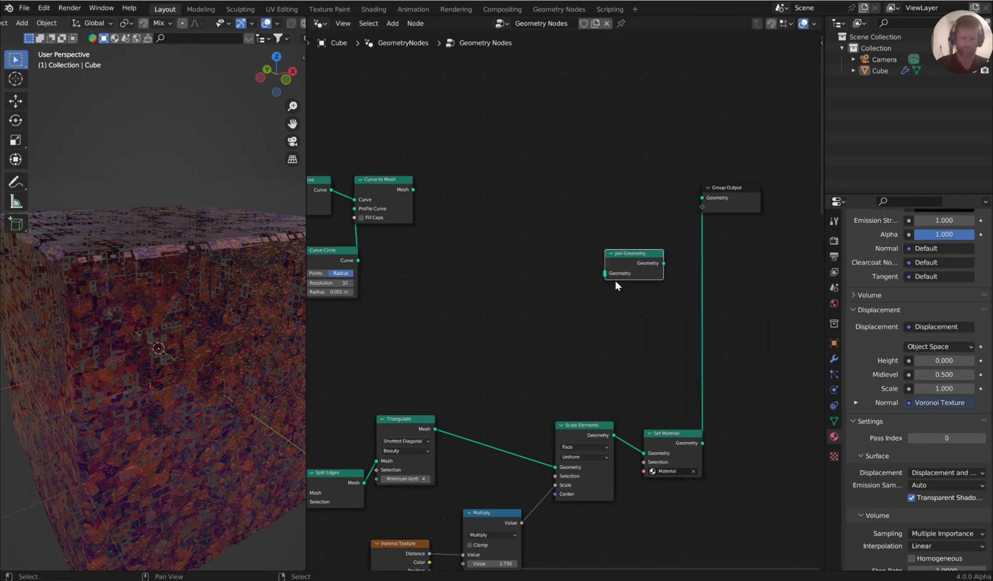
{"action": "left_click_drag", "start_coordinate": [626, 264], "coordinate": [759, 277]}
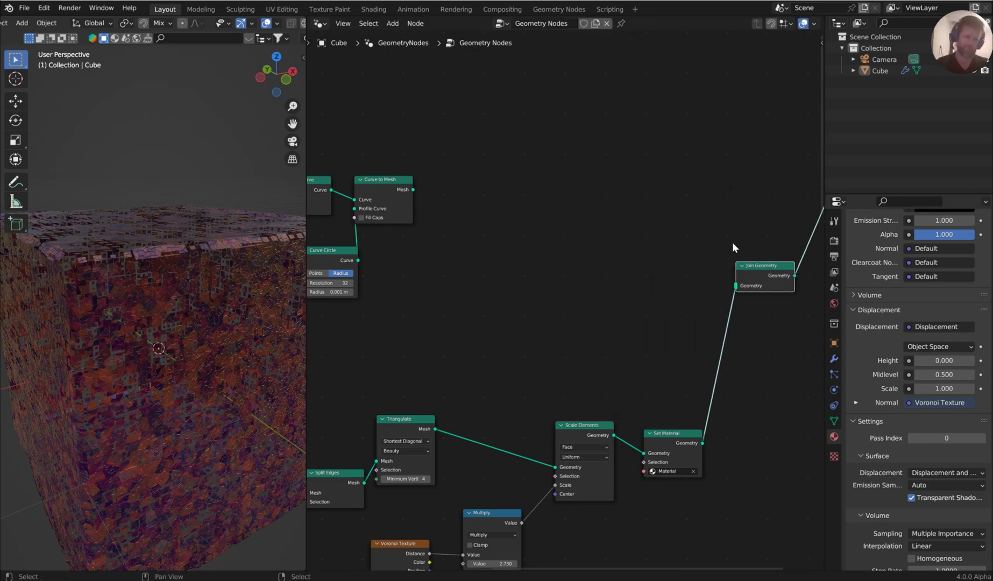
{"action": "middle_click_drag", "start_coordinate": [716, 206], "coordinate": [685, 194]}
{"action": "left_click_drag", "start_coordinate": [373, 176], "coordinate": [422, 194]}
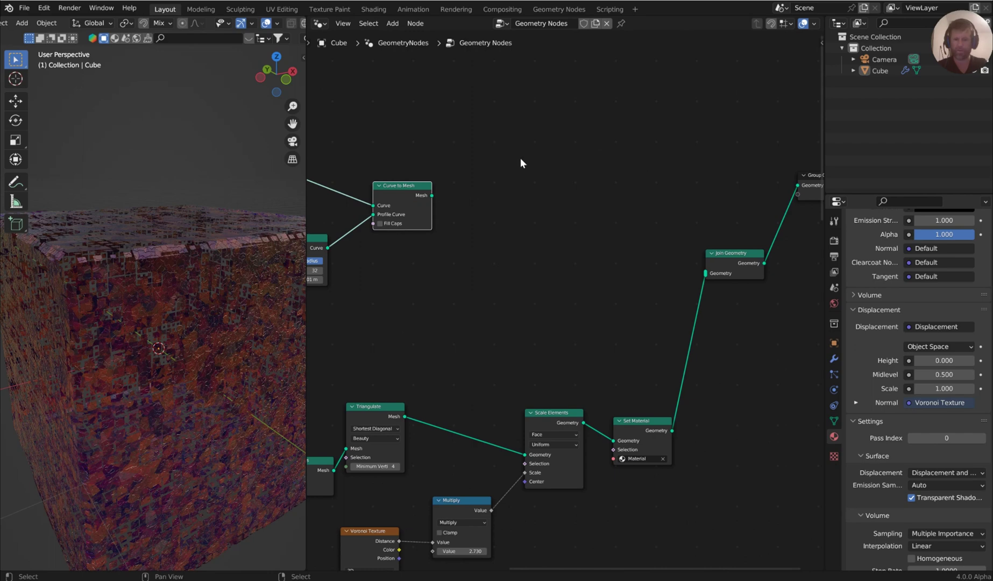
Connect the Curve to Mesh node's Mesh output to the Join Geometry input and check the cube in the viewport.
{"action": "left_click_drag", "start_coordinate": [432, 195], "coordinate": [710, 274]}
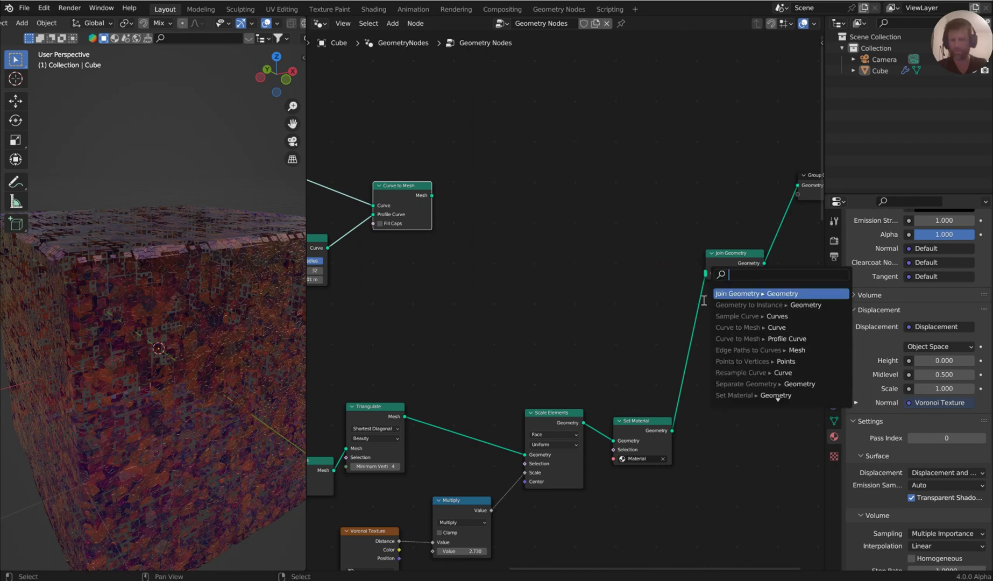
{"action": "right_click_drag", "start_coordinate": [407, 211], "coordinate": [726, 261], "text": "alt"}
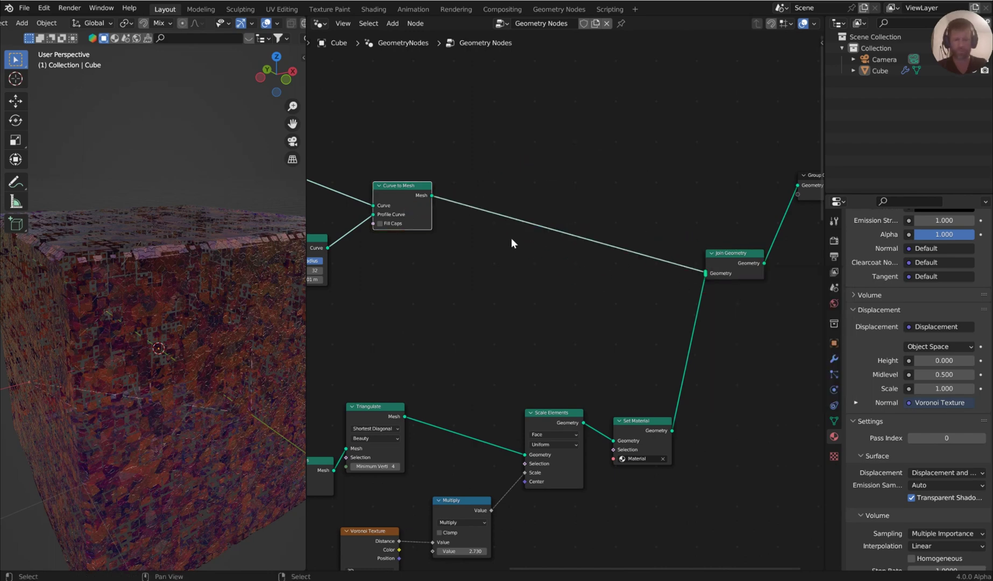
{"action": "middle_click_drag", "start_coordinate": [247, 317], "coordinate": [200, 308]}
{"action": "scroll", "coordinate": [200, 306], "scroll_direction": "down", "scroll_amount": 4}
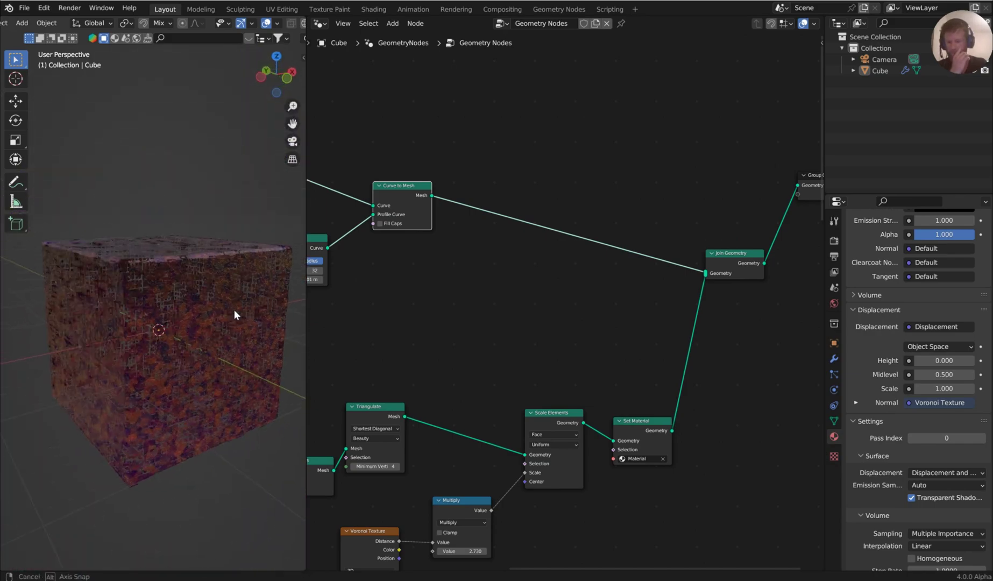
{"action": "key", "text": "Home"}
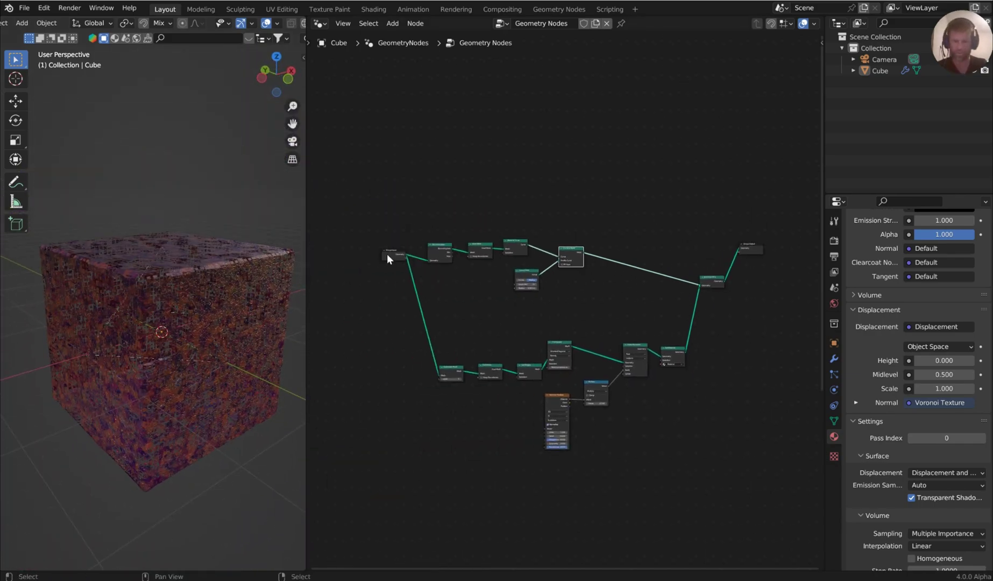
Detach Group Input from the Bounding Box node and move the five wireframe nodes up near Group Output.
{"action": "left_click_drag", "start_coordinate": [387, 255], "coordinate": [353, 286]}
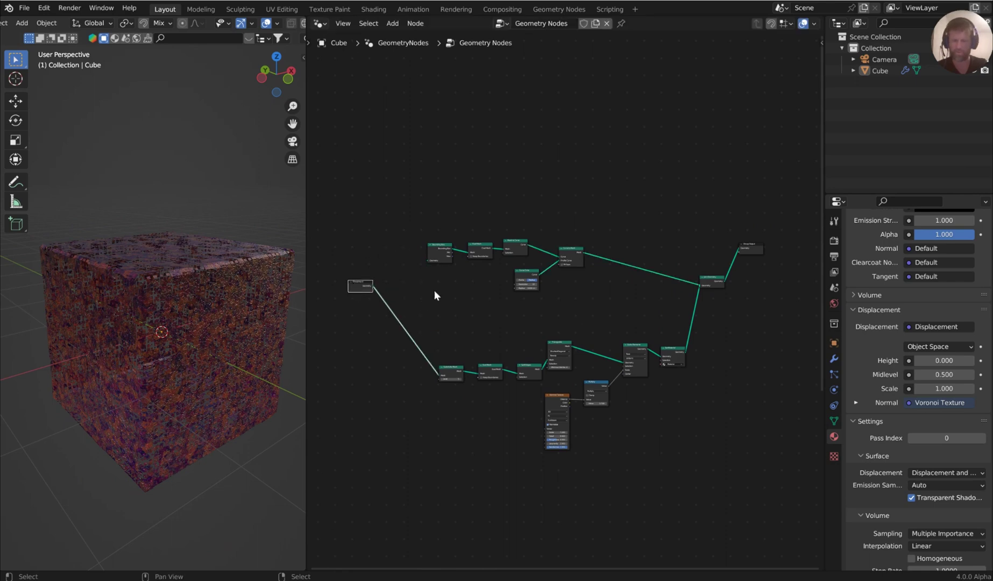
{"action": "left_click_drag", "start_coordinate": [626, 306], "coordinate": [392, 204]}
{"action": "key", "text": "g"}
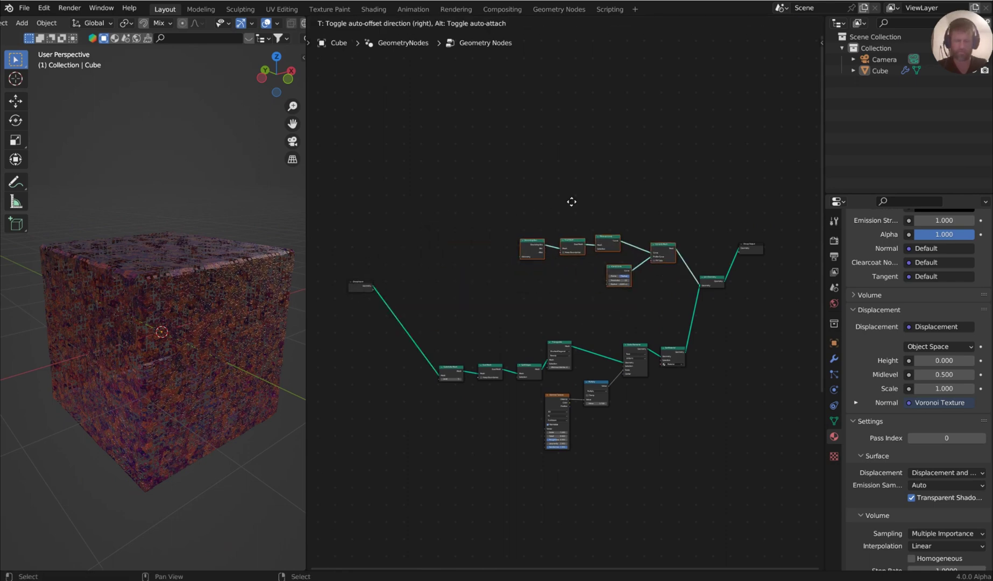
{"action": "left_click", "coordinate": [635, 161]}
{"action": "scroll", "coordinate": [640, 172], "scroll_direction": "up", "scroll_amount": 5}
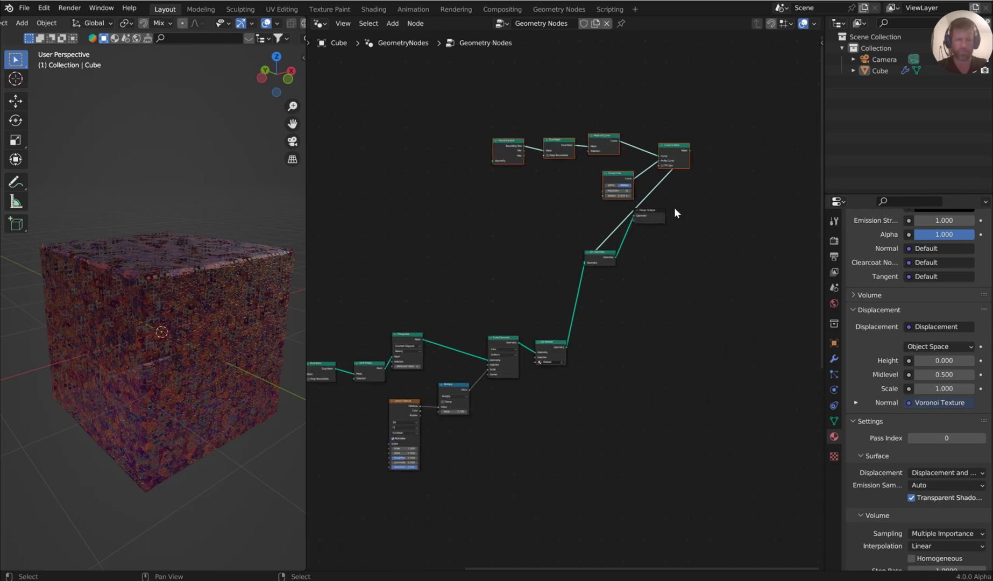
Make room before Group Output and insert a duplicate Join Geometry node between the existing Join Geometry and Group Output.
{"action": "left_click_drag", "start_coordinate": [678, 189], "coordinate": [755, 196]}
{"action": "left_click_drag", "start_coordinate": [619, 243], "coordinate": [643, 261]}
{"action": "key", "text": "shift+d"}
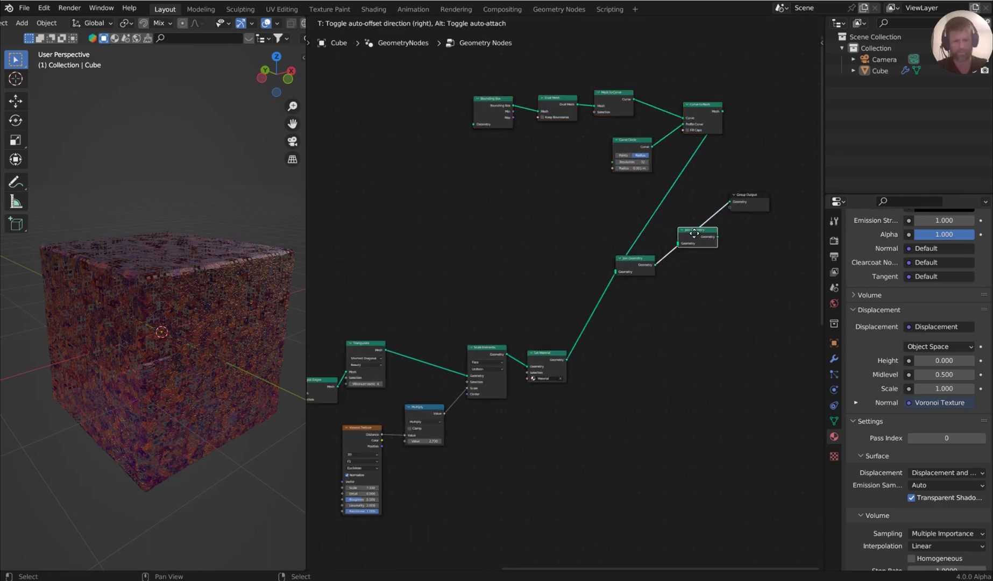
{"action": "left_click", "coordinate": [696, 234]}
Cut the link from Curve to Mesh to the first Join Geometry node and move that node beneath the Bounding Box node.
{"action": "left_click_drag", "start_coordinate": [733, 156], "coordinate": [438, 95]}
{"action": "right_click_drag", "start_coordinate": [576, 243], "coordinate": [741, 132], "text": "ctrl"}
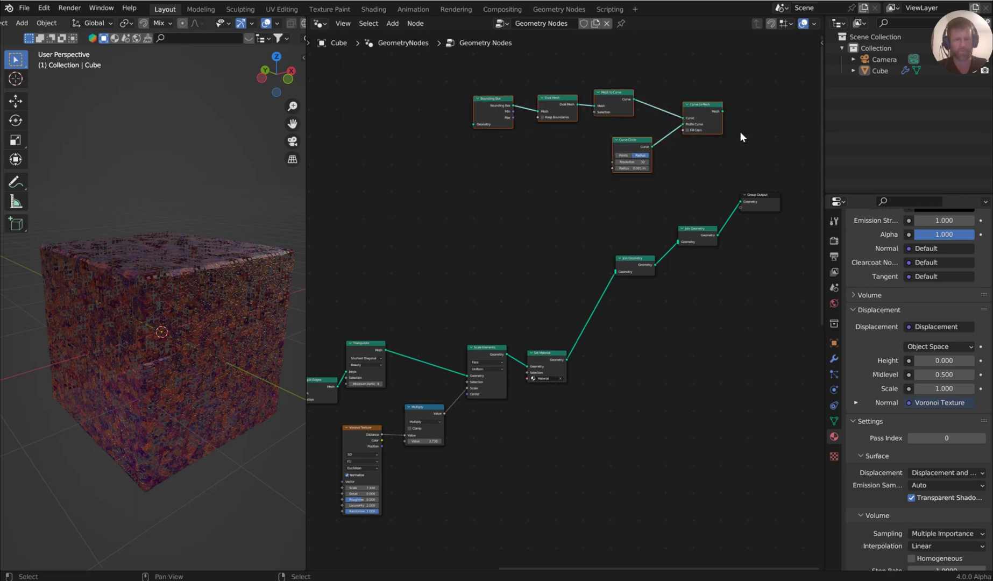
{"action": "left_click_drag", "start_coordinate": [627, 260], "coordinate": [446, 245]}
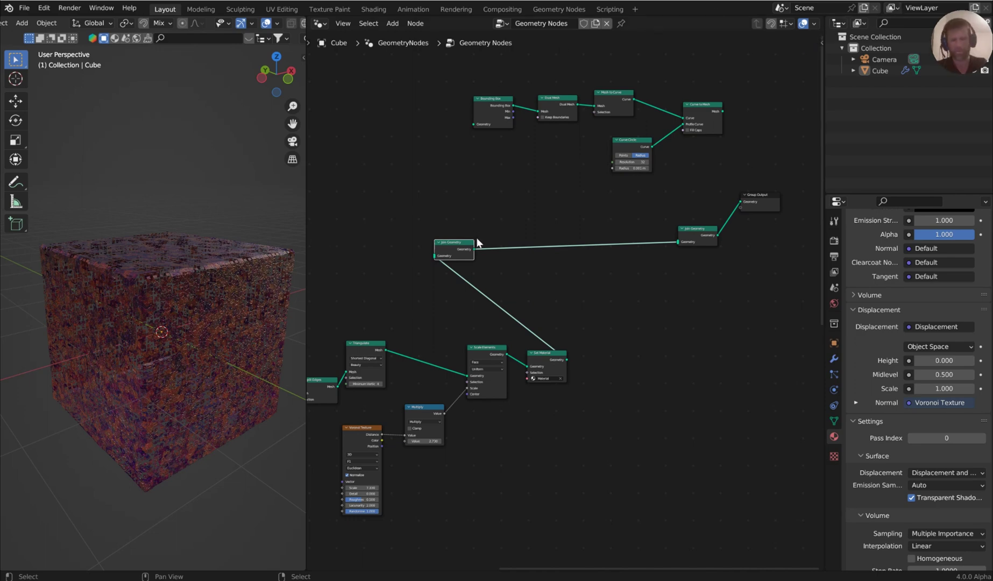
Connect the first Join Geometry node's output to the Bounding Box node's Geometry input.
{"action": "middle_click_drag", "start_coordinate": [473, 248], "coordinate": [532, 295]}
{"action": "scroll", "coordinate": [532, 295], "scroll_direction": "up", "scroll_amount": 2}
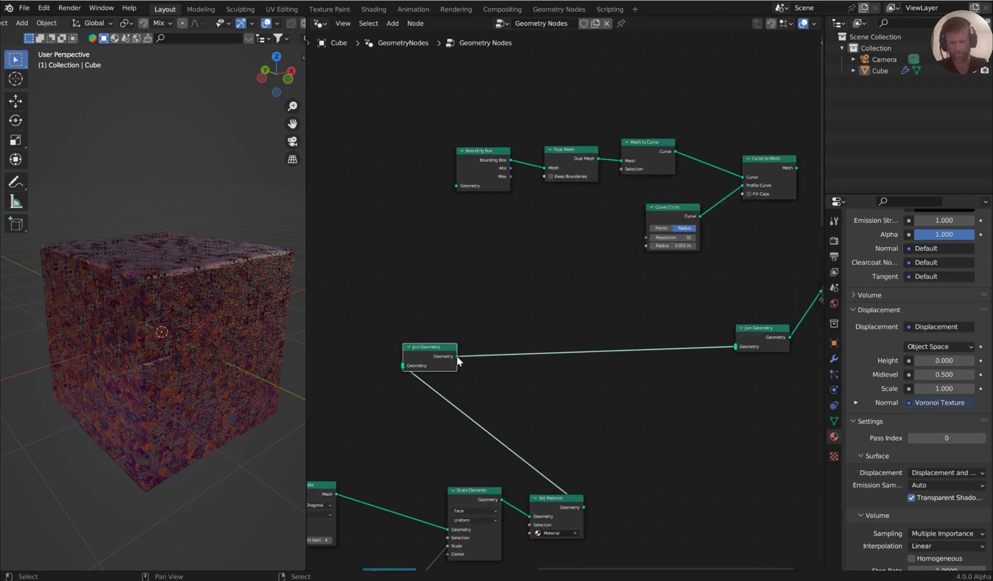
{"action": "left_click_drag", "start_coordinate": [457, 356], "coordinate": [456, 186]}
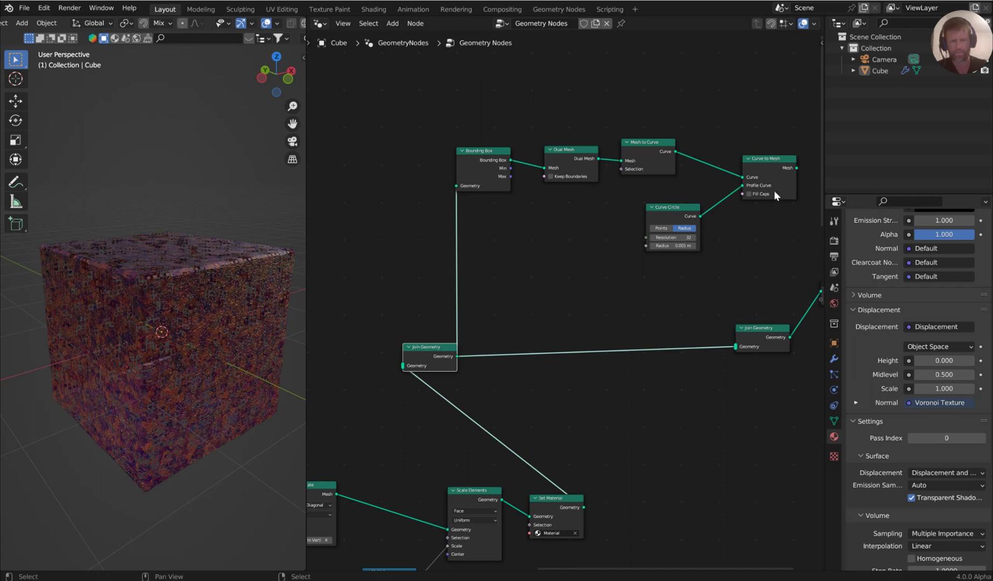
Reposition the last Join Geometry and Group Output nodes, and connect Curve to Mesh's Mesh output to that Join Geometry.
{"action": "middle_click_drag", "start_coordinate": [761, 149], "coordinate": [509, 189]}
{"action": "scroll", "coordinate": [509, 190], "scroll_direction": "up", "scroll_amount": 2}
{"action": "left_click_drag", "start_coordinate": [526, 411], "coordinate": [364, 295]}
{"action": "key", "text": "g"}
{"action": "left_click", "coordinate": [557, 129]}
{"action": "left_click_drag", "start_coordinate": [443, 140], "coordinate": [529, 254]}
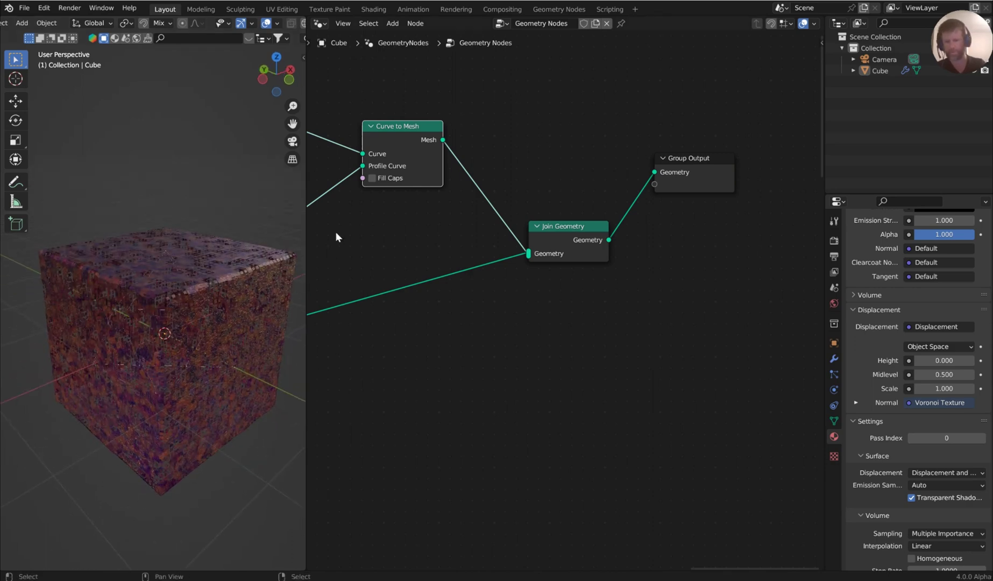
Move Curve to Mesh closer to Curve Circle and shift the last Join Geometry and Group Output away to make room.
{"action": "scroll", "coordinate": [483, 219], "scroll_direction": "down", "scroll_amount": 2}
{"action": "left_click_drag", "start_coordinate": [436, 167], "coordinate": [405, 163]}
{"action": "middle_click_drag", "start_coordinate": [534, 215], "coordinate": [556, 236]}
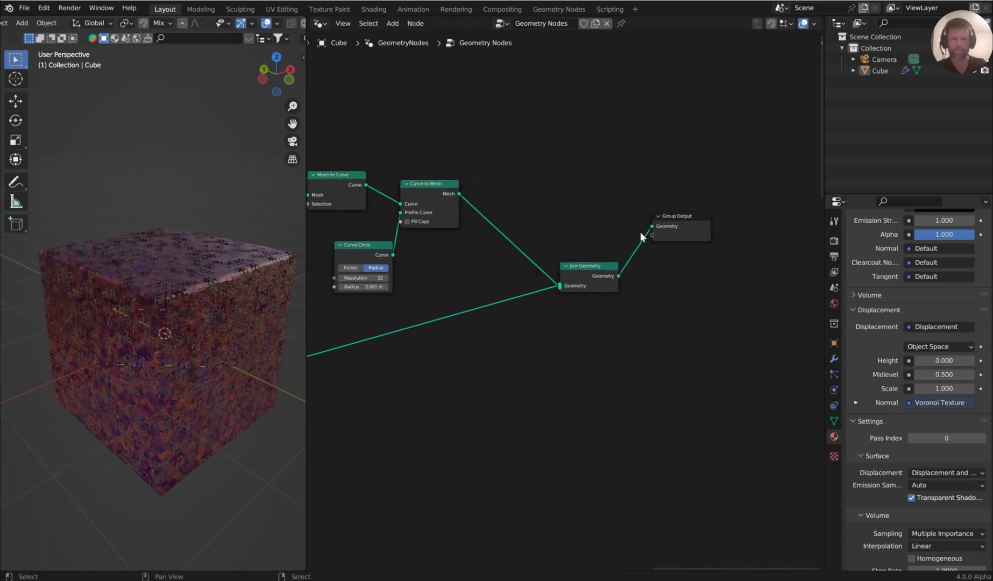
{"action": "key", "text": "g"}
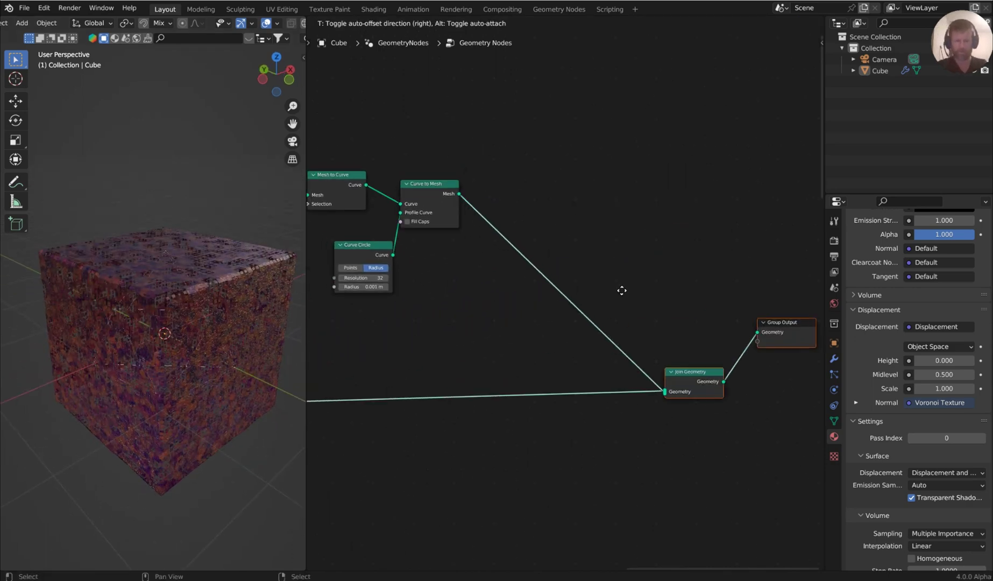
{"action": "left_click", "coordinate": [631, 303]}
Insert a Transform Geometry node between Curve to Mesh and Join Geometry and increase its Scale to enlarge the wireframe.
{"action": "key", "text": "shift+a"}
{"action": "type", "text": "trand"}
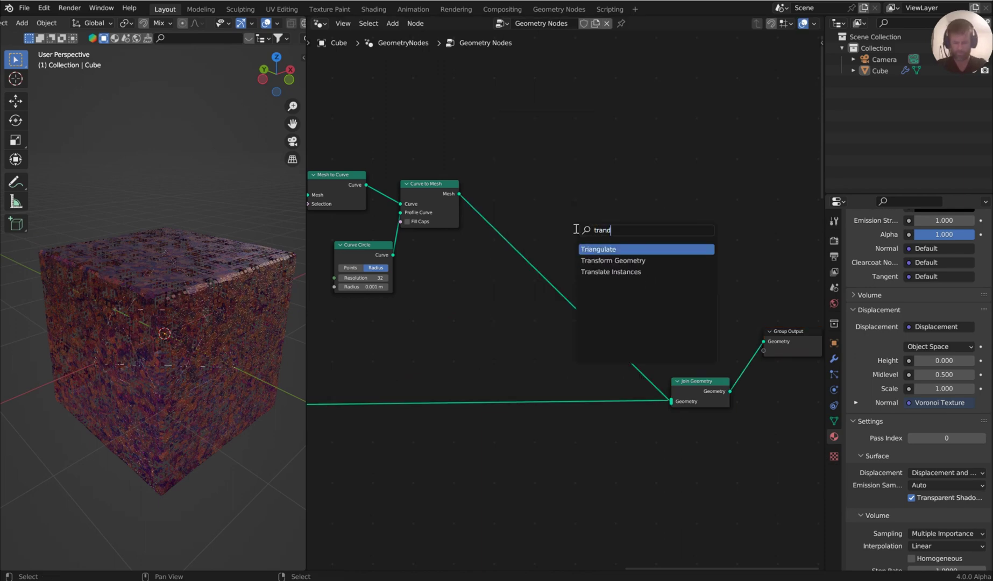
{"action": "key", "text": "BackSpace"}
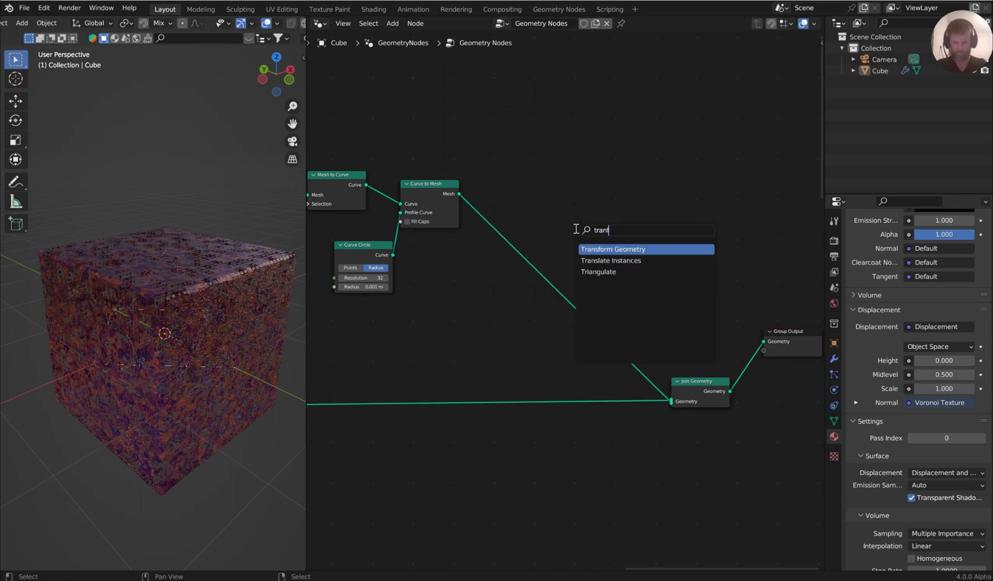
{"action": "type", "text": "fo"}
{"action": "key", "text": "Return"}
{"action": "left_click", "coordinate": [544, 293]}
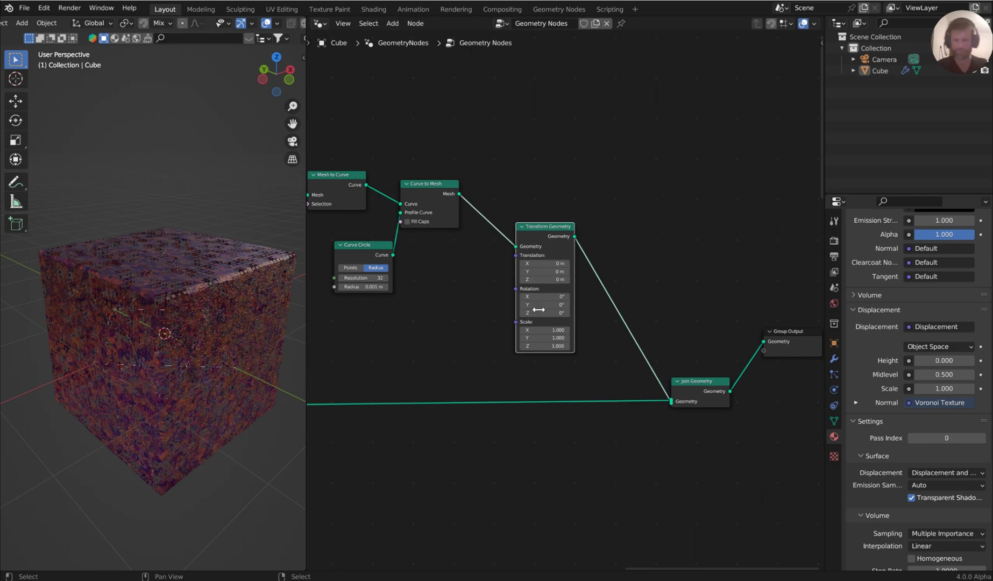
{"action": "left_click_drag", "start_coordinate": [544, 346], "coordinate": [587, 345]}
Move the first Join Geometry node up and away from Bounding Box, and widen the gap between Bounding Box and Dual Mesh.
{"action": "scroll", "coordinate": [487, 284], "scroll_direction": "down", "scroll_amount": 4}
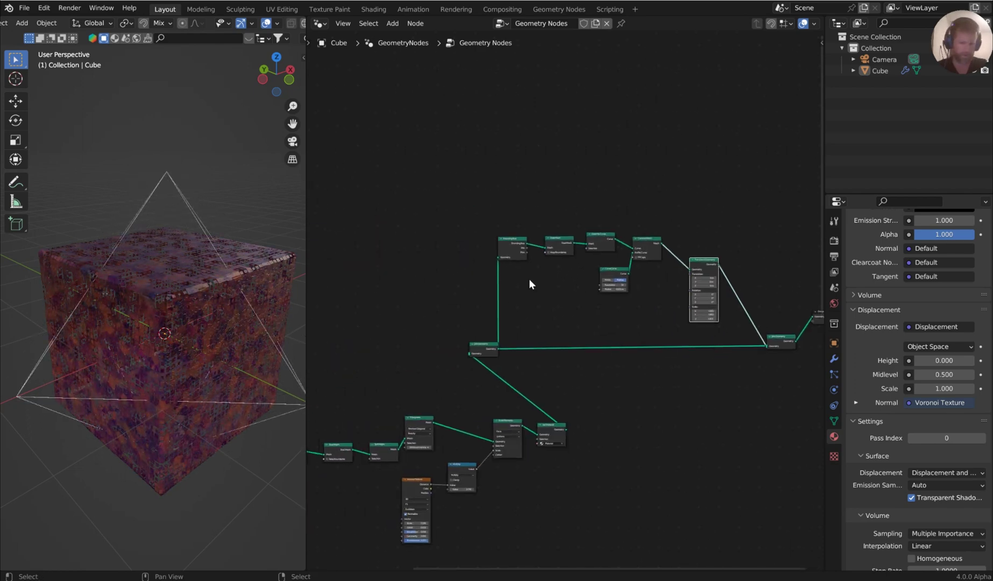
{"action": "left_click_drag", "start_coordinate": [486, 344], "coordinate": [455, 300]}
{"action": "scroll", "coordinate": [485, 288], "scroll_direction": "up", "scroll_amount": 3}
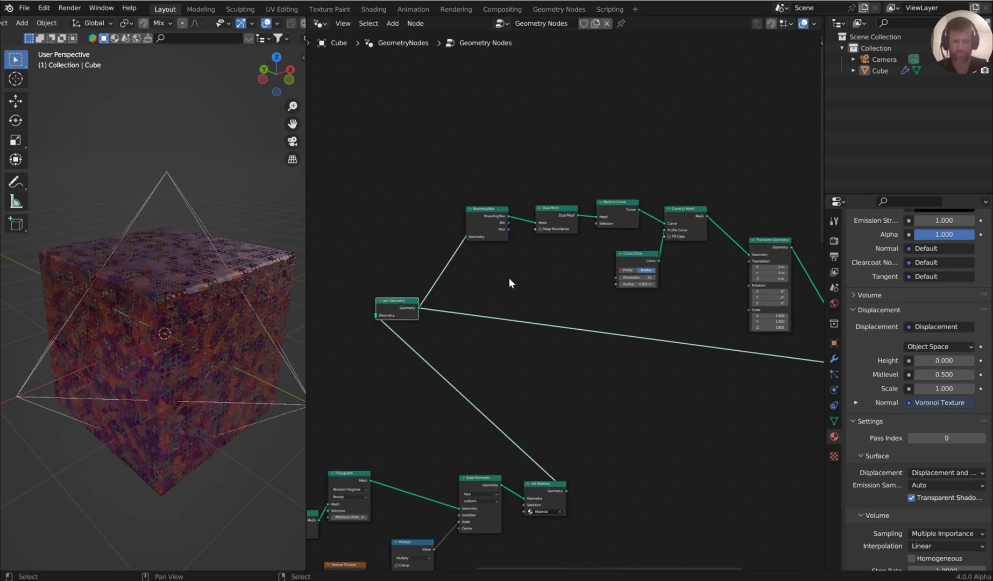
{"action": "scroll", "coordinate": [572, 299], "scroll_direction": "up", "scroll_amount": 4}
{"action": "middle_click_drag", "start_coordinate": [567, 313], "coordinate": [563, 358]}
{"action": "left_click_drag", "start_coordinate": [529, 242], "coordinate": [481, 241]}
Insert a Subdivide Mesh node between Bounding Box and Dual Mesh and set its Level to 4.
{"action": "key", "text": "shift+a"}
{"action": "type", "text": "sub"}
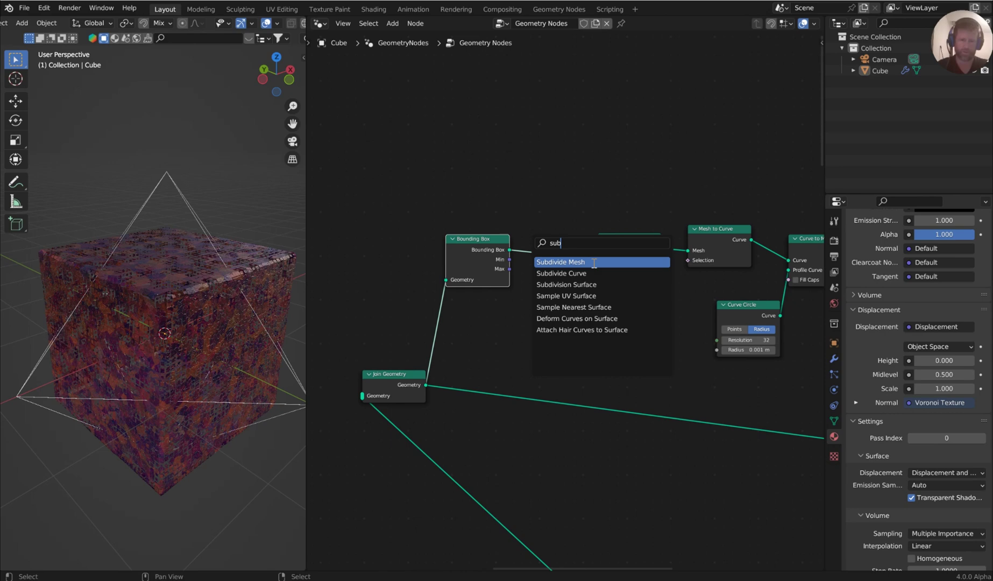
{"action": "left_click", "coordinate": [594, 262]}
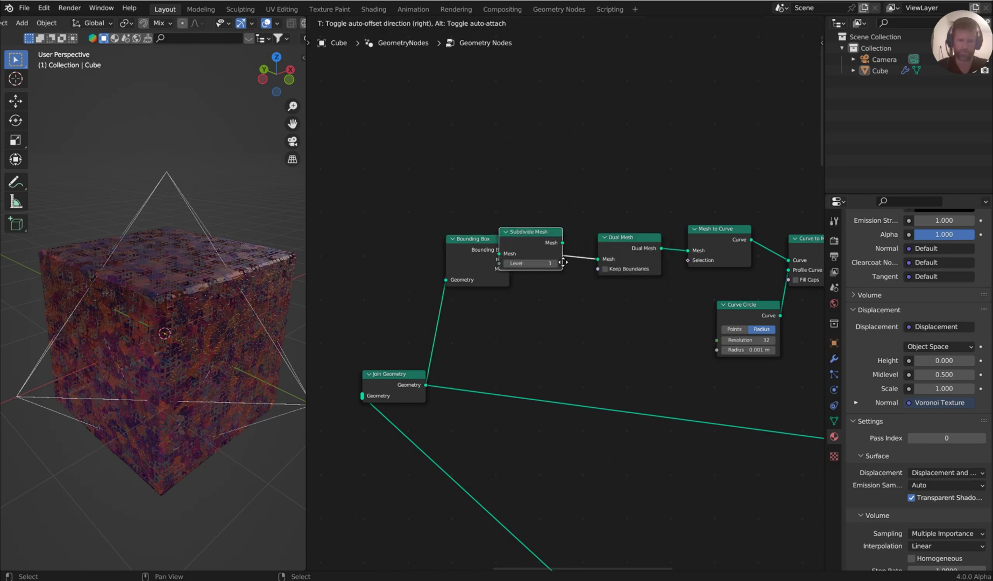
{"action": "left_click", "coordinate": [606, 290]}
{"action": "middle_click_drag", "start_coordinate": [260, 262], "coordinate": [270, 267]}
{"action": "left_click", "coordinate": [601, 274]}
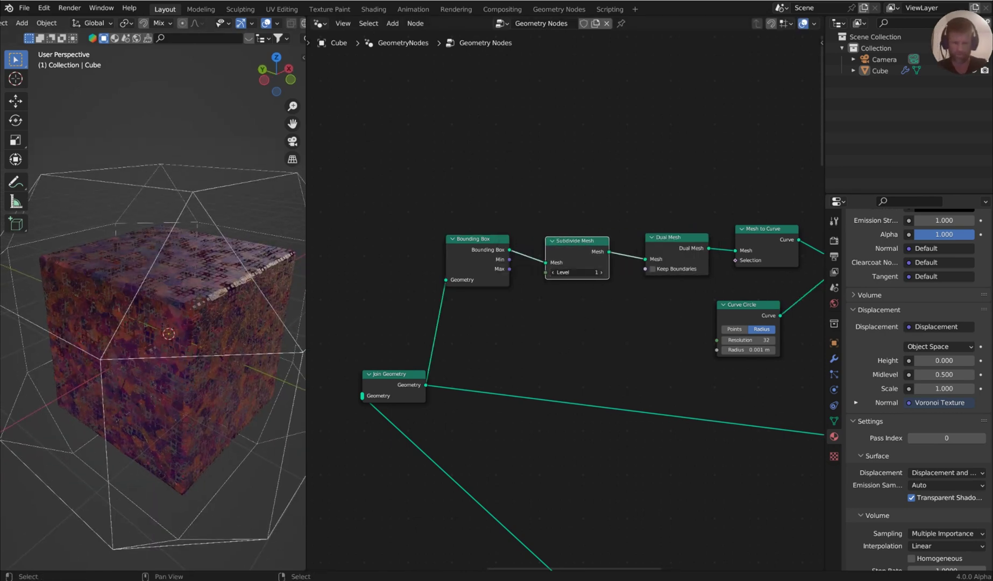
{"action": "left_click", "coordinate": [602, 272]}
{"action": "left_click", "coordinate": [602, 272]}
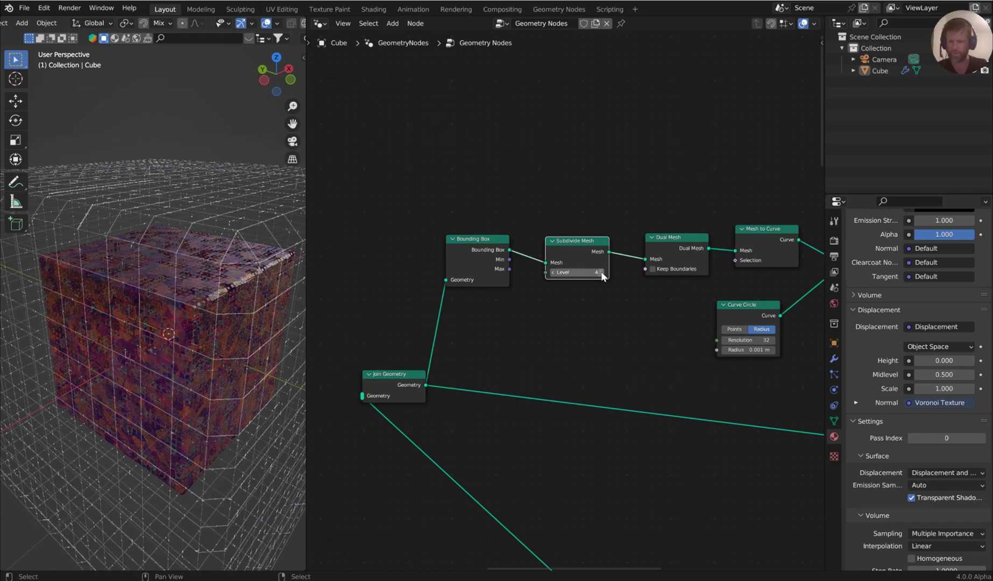
Widen the node editor and move the wireframe branch, including Convex Hull, below the link between the two Join Geometry nodes.
{"action": "scroll", "coordinate": [604, 273], "scroll_direction": "down", "scroll_amount": 6}
{"action": "middle_click_drag", "start_coordinate": [695, 298], "coordinate": [509, 302]}
{"action": "scroll", "coordinate": [694, 350], "scroll_direction": "right", "scroll_amount": 4, "text": "ctrl"}
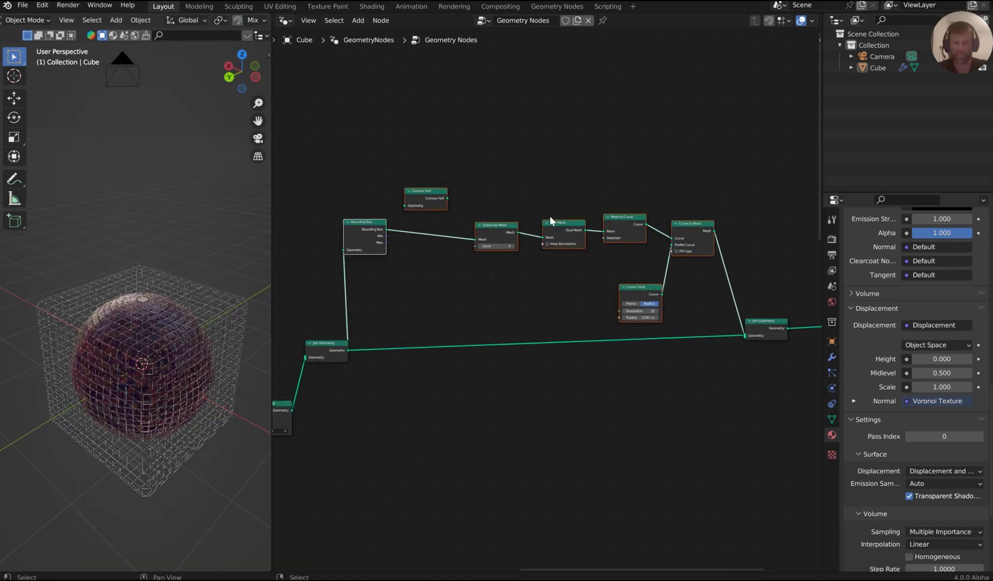
{"action": "left_click_drag", "start_coordinate": [272, 261], "coordinate": [244, 261]}
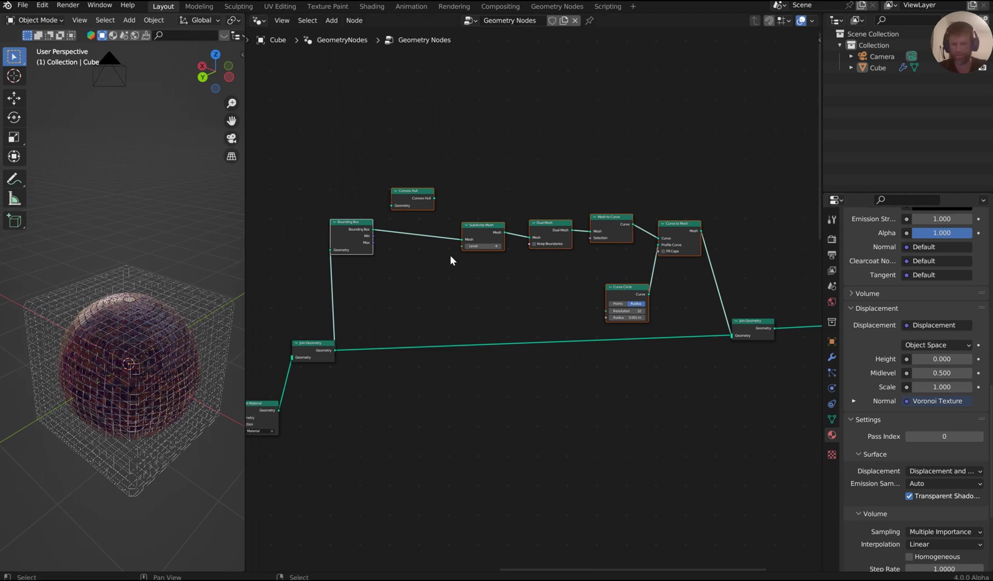
{"action": "key", "text": "g"}
{"action": "left_click", "coordinate": [524, 487]}
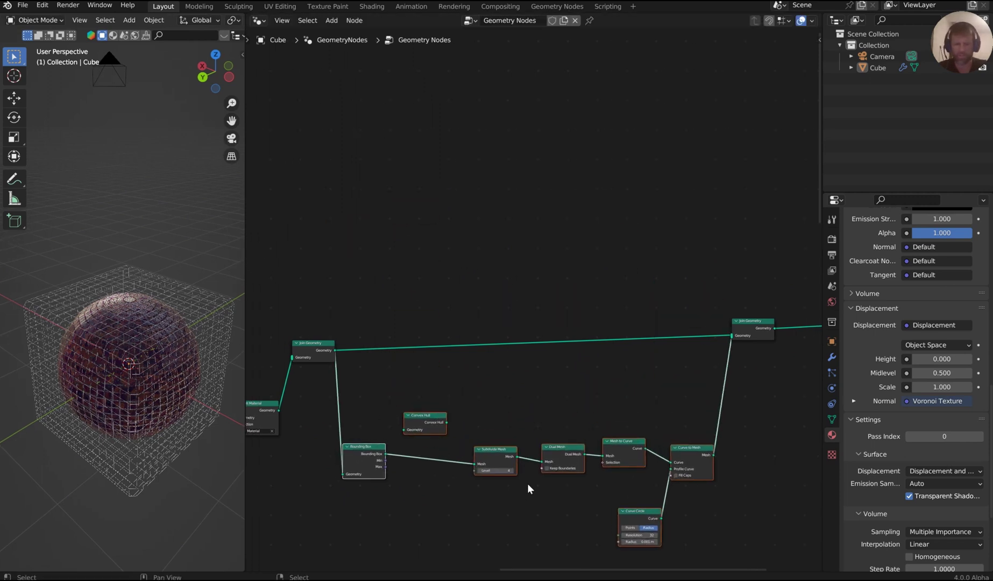
{"action": "left_click", "coordinate": [522, 400]}
Nudge the Convex Hull node and set the Subdivide Mesh Level to 3.
{"action": "middle_click_drag", "start_coordinate": [511, 391], "coordinate": [530, 256]}
{"action": "scroll", "coordinate": [530, 257], "scroll_direction": "up", "scroll_amount": 1}
{"action": "left_click_drag", "start_coordinate": [429, 285], "coordinate": [440, 282]}
{"action": "middle_click_drag", "start_coordinate": [626, 347], "coordinate": [596, 335]}
{"action": "scroll", "coordinate": [597, 335], "scroll_direction": "up", "scroll_amount": 8}
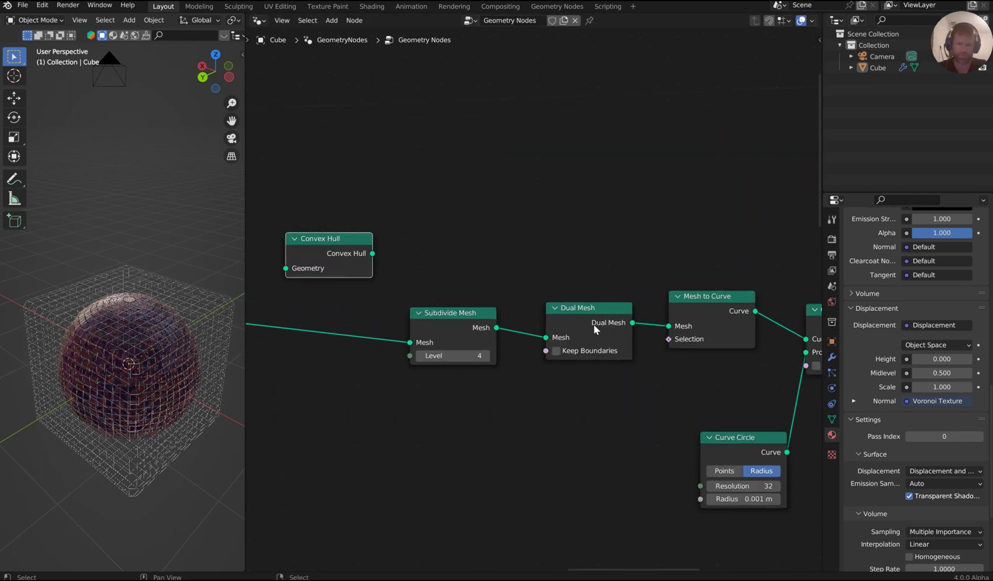
{"action": "left_click", "coordinate": [421, 356]}
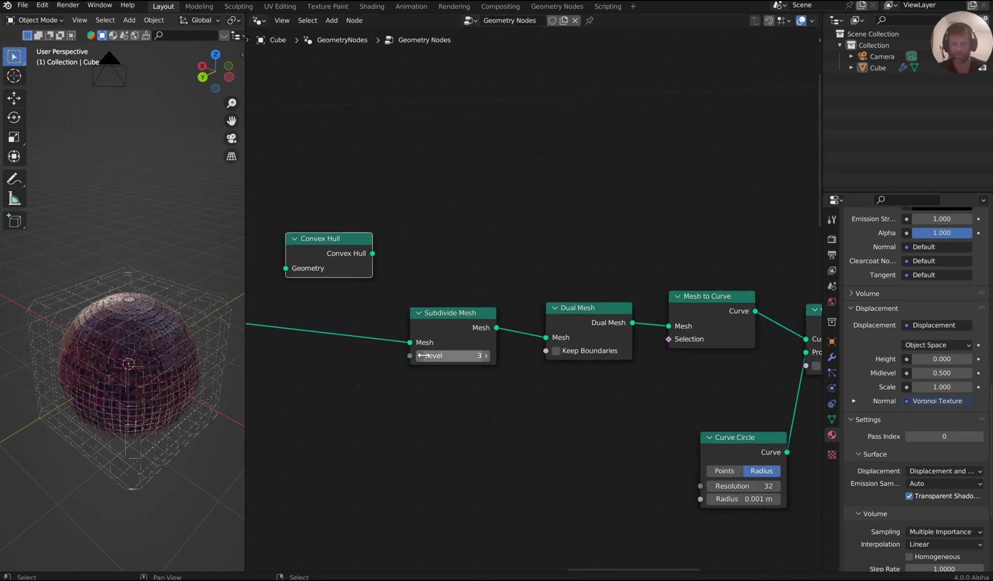
Disconnect the Bounding Box node from Join Geometry and Subdivide Mesh and delete it.
{"action": "middle_click_drag", "start_coordinate": [377, 294], "coordinate": [626, 293]}
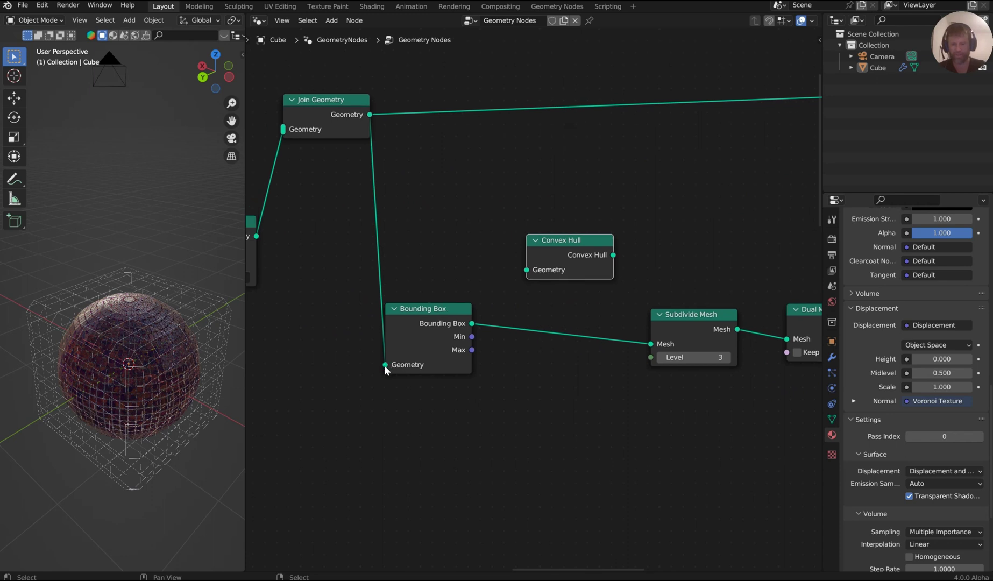
{"action": "left_click_drag", "start_coordinate": [385, 365], "coordinate": [385, 209]}
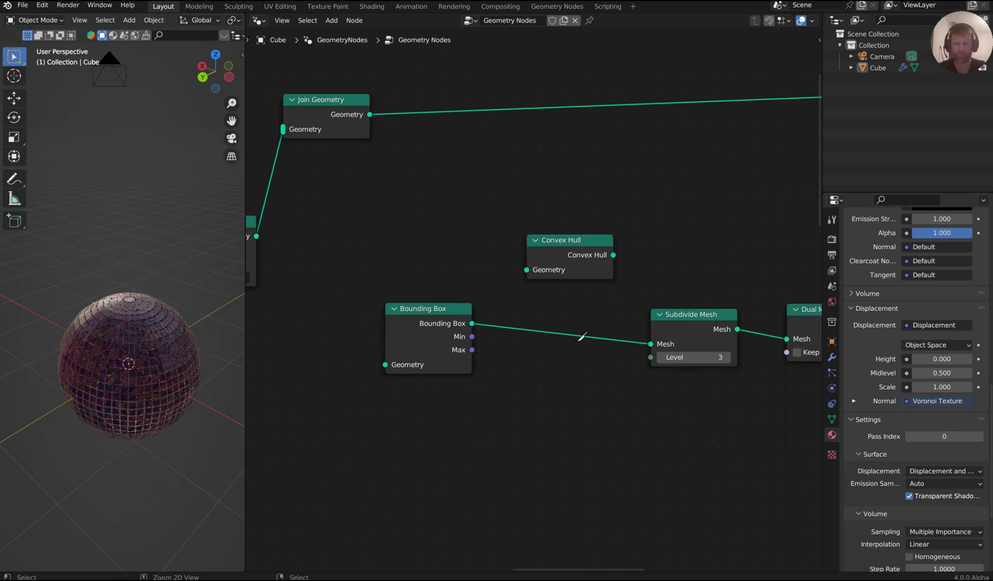
{"action": "right_click_drag", "start_coordinate": [582, 337], "coordinate": [583, 338], "text": "ctrl"}
{"action": "left_click", "coordinate": [442, 323]}
{"action": "key", "text": "x"}
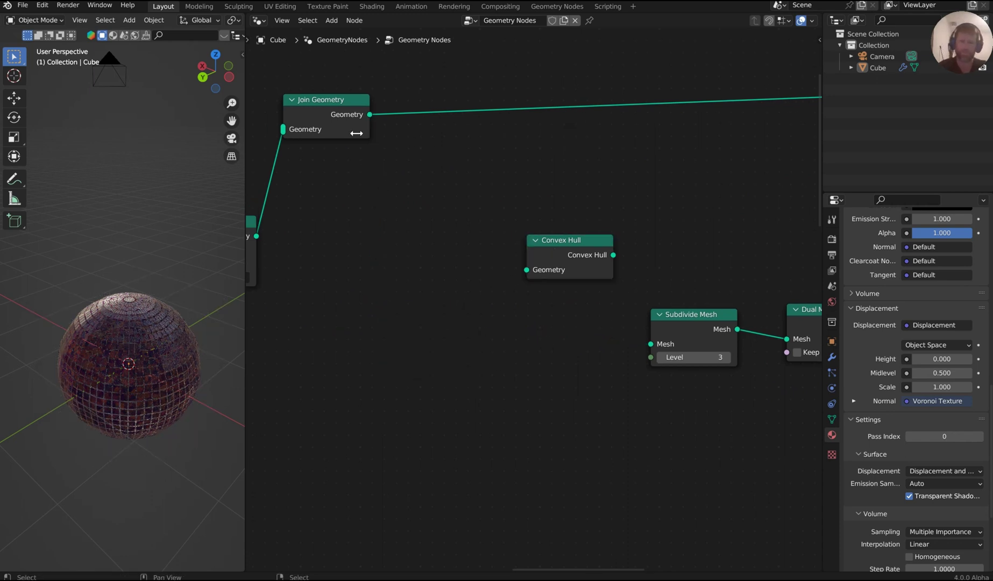
Put Convex Hull in Bounding Box's place, linking Join Geometry to its input and its output to Subdivide Mesh.
{"action": "right_click_drag", "start_coordinate": [355, 128], "coordinate": [573, 255], "text": "alt"}
{"action": "left_click_drag", "start_coordinate": [574, 255], "coordinate": [419, 336]}
{"action": "right_click_drag", "start_coordinate": [432, 336], "coordinate": [686, 353], "text": "alt"}
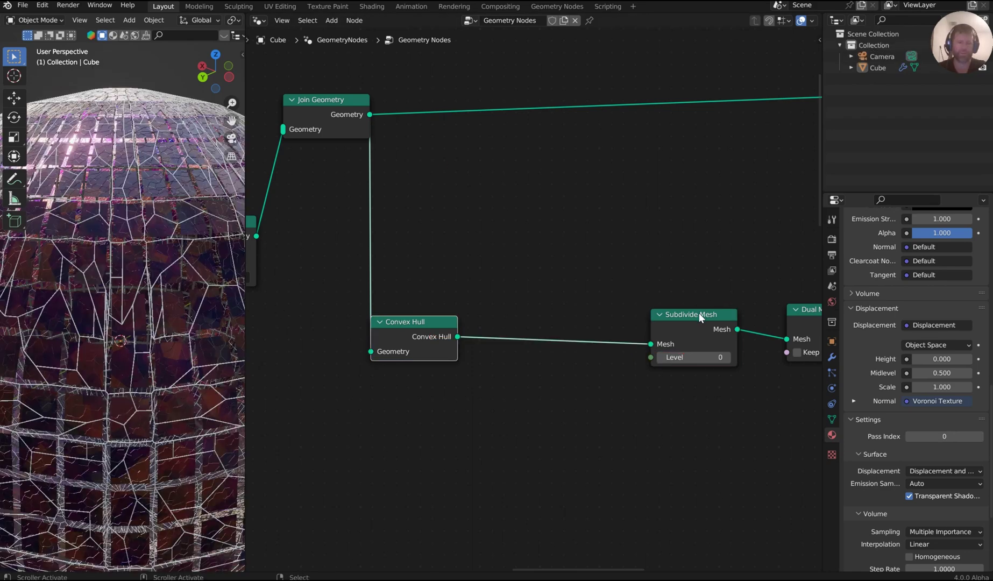
Move the Subdivide Mesh node closer to Convex Hull and mute it.
{"action": "left_click_drag", "start_coordinate": [700, 314], "coordinate": [646, 312]}
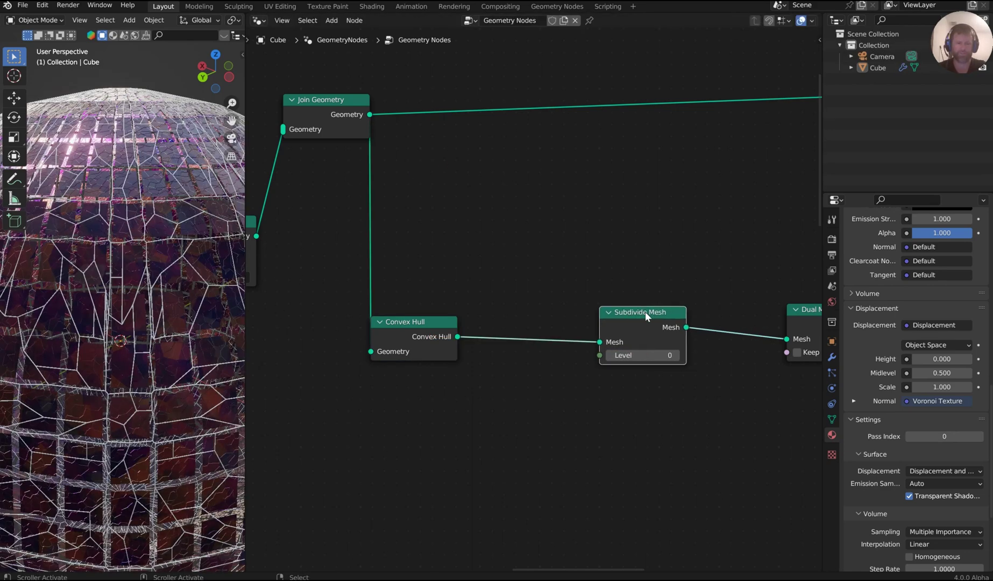
{"action": "key", "text": "m"}
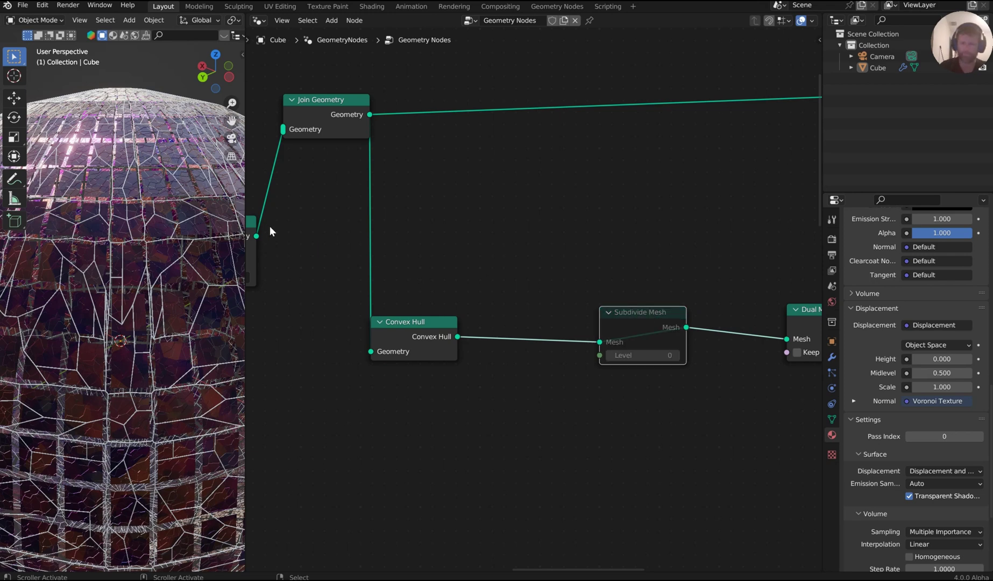
Reposition the Join Geometry node beside Subdivide Mesh and link the Ico Sphere's Transform Geometry output into it.
{"action": "scroll", "coordinate": [175, 193], "scroll_direction": "down", "scroll_amount": 5}
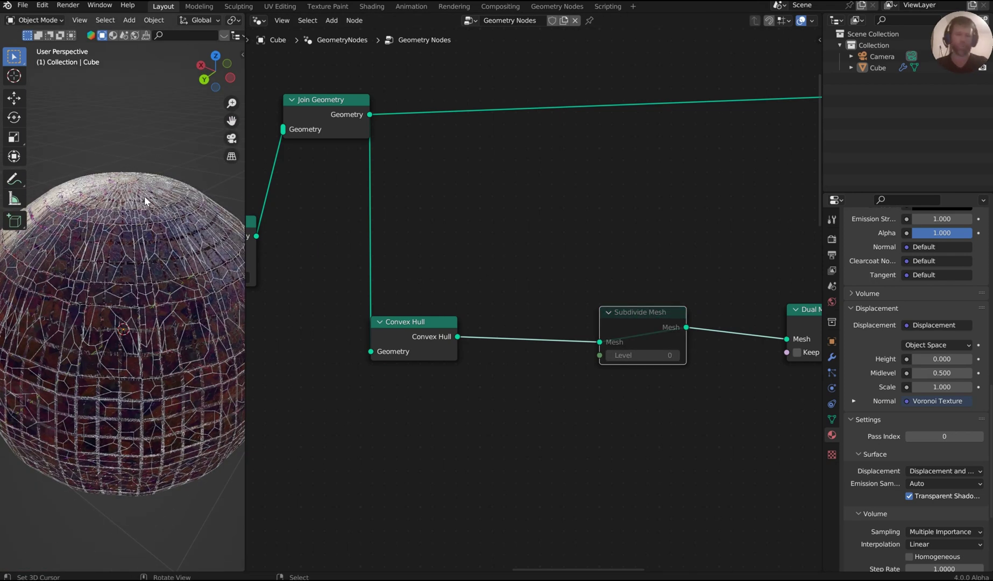
{"action": "scroll", "coordinate": [492, 294], "scroll_direction": "down", "scroll_amount": 3}
{"action": "middle_click_drag", "start_coordinate": [477, 288], "coordinate": [745, 214]}
{"action": "middle_click_drag", "start_coordinate": [456, 327], "coordinate": [565, 293]}
{"action": "left_click_drag", "start_coordinate": [701, 237], "coordinate": [708, 229]}
{"action": "left_click_drag", "start_coordinate": [591, 309], "coordinate": [606, 241]}
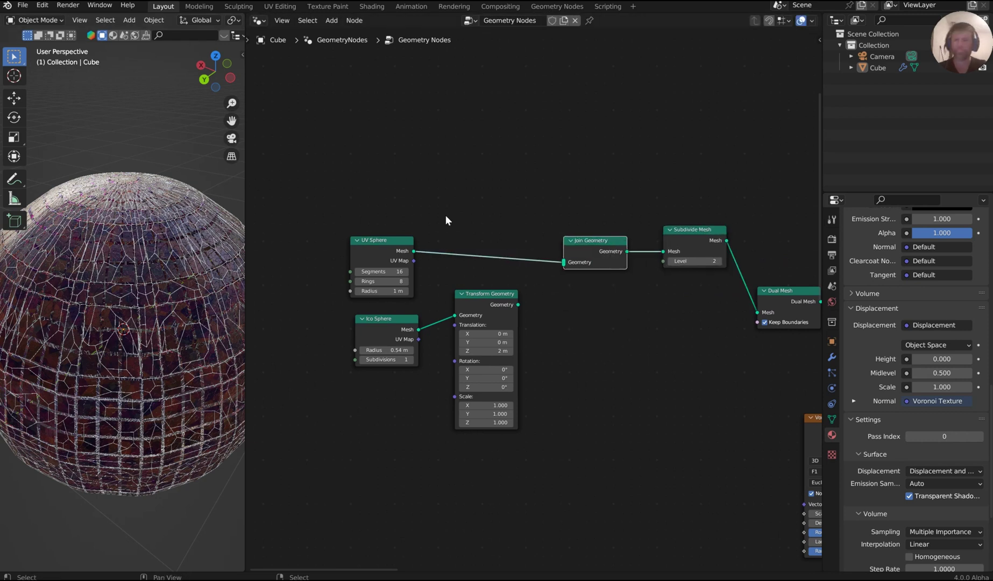
{"action": "scroll", "coordinate": [505, 268], "scroll_direction": "up", "scroll_amount": 2}
{"action": "left_click_drag", "start_coordinate": [486, 314], "coordinate": [490, 281]}
{"action": "left_click_drag", "start_coordinate": [580, 277], "coordinate": [577, 273]}
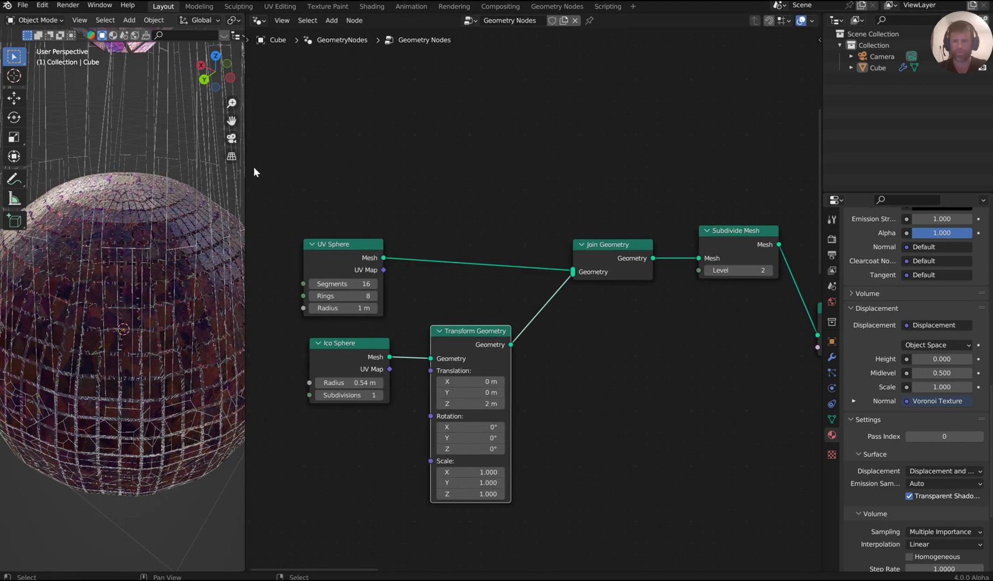
Widen the 3D viewport around both spheres and line up the Transform Geometry and Ico Sphere nodes below UV Sphere.
{"action": "scroll", "coordinate": [252, 169], "scroll_direction": "down", "scroll_amount": 1}
{"action": "scroll", "coordinate": [178, 191], "scroll_direction": "down", "scroll_amount": 2}
{"action": "middle_click_drag", "start_coordinate": [169, 195], "coordinate": [172, 314], "text": "shift"}
{"action": "middle_click_drag", "start_coordinate": [162, 222], "coordinate": [162, 209]}
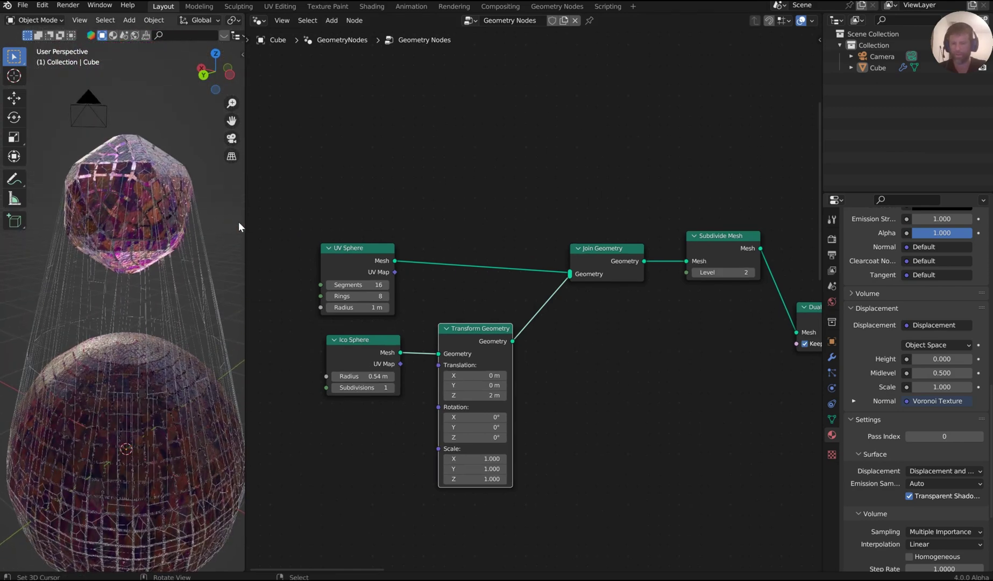
{"action": "left_click_drag", "start_coordinate": [245, 225], "coordinate": [323, 231]}
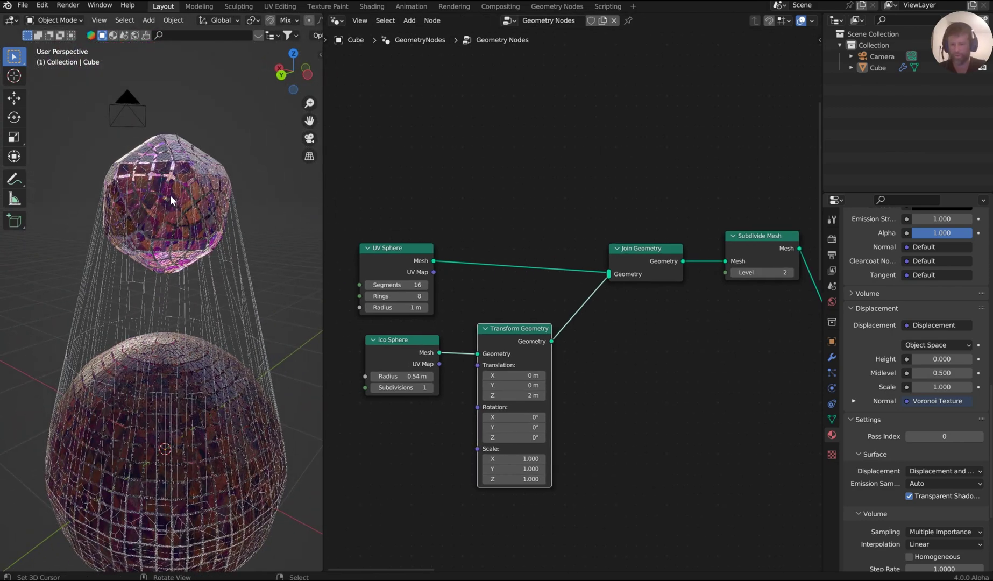
{"action": "left_click_drag", "start_coordinate": [503, 333], "coordinate": [500, 339]}
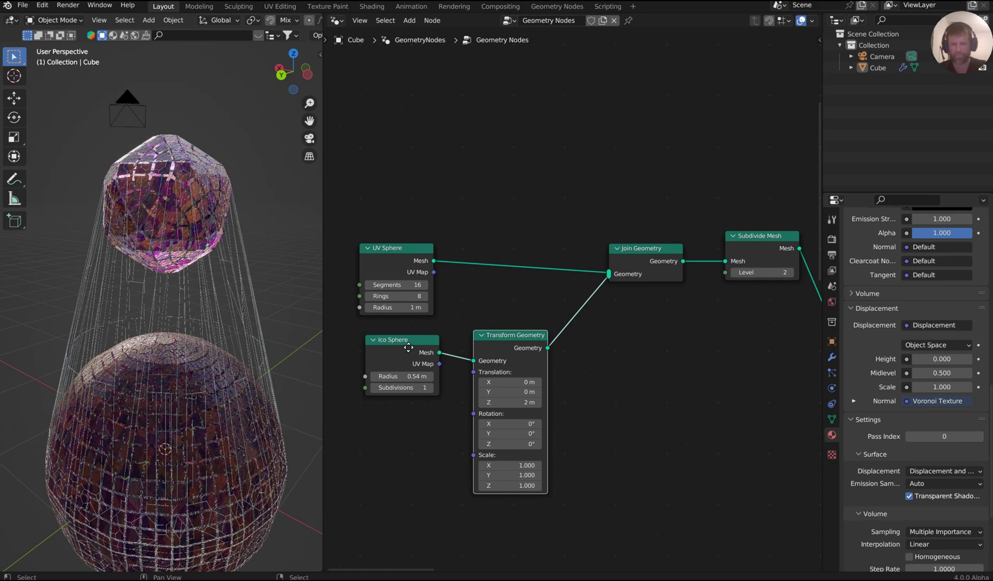
{"action": "left_click_drag", "start_coordinate": [408, 347], "coordinate": [403, 355]}
{"action": "middle_click_drag", "start_coordinate": [221, 267], "coordinate": [212, 250]}
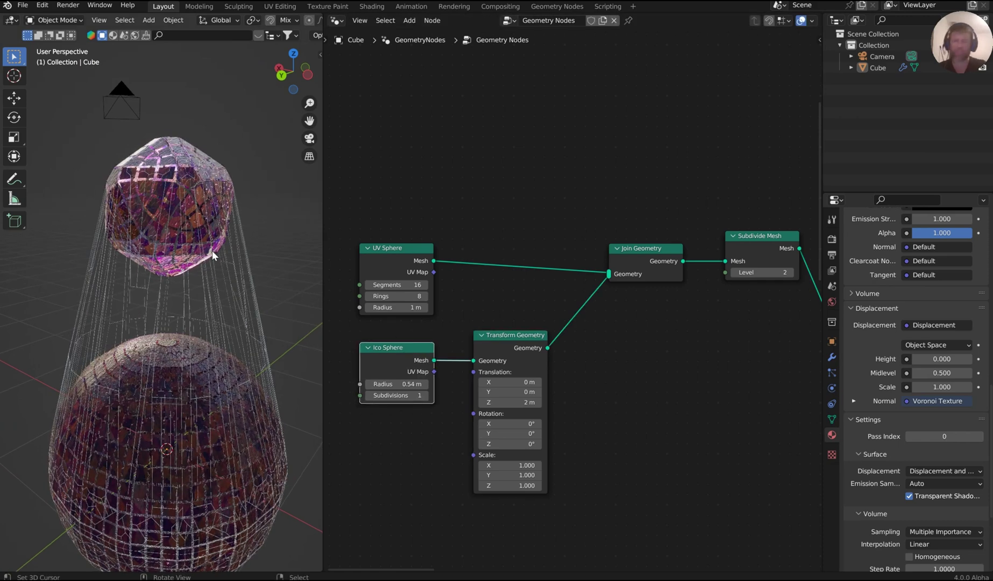
{"action": "left_click", "coordinate": [161, 297]}
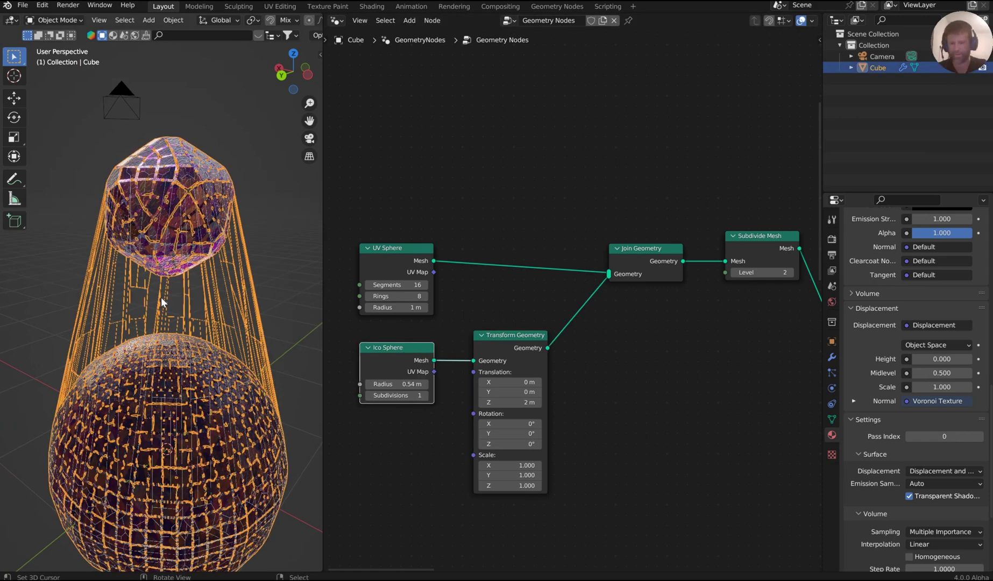
{"action": "left_click", "coordinate": [297, 295]}
Duplicate the Ico Sphere and its Transform Geometry node and place the copies below the originals.
{"action": "middle_click_drag", "start_coordinate": [496, 337], "coordinate": [562, 196]}
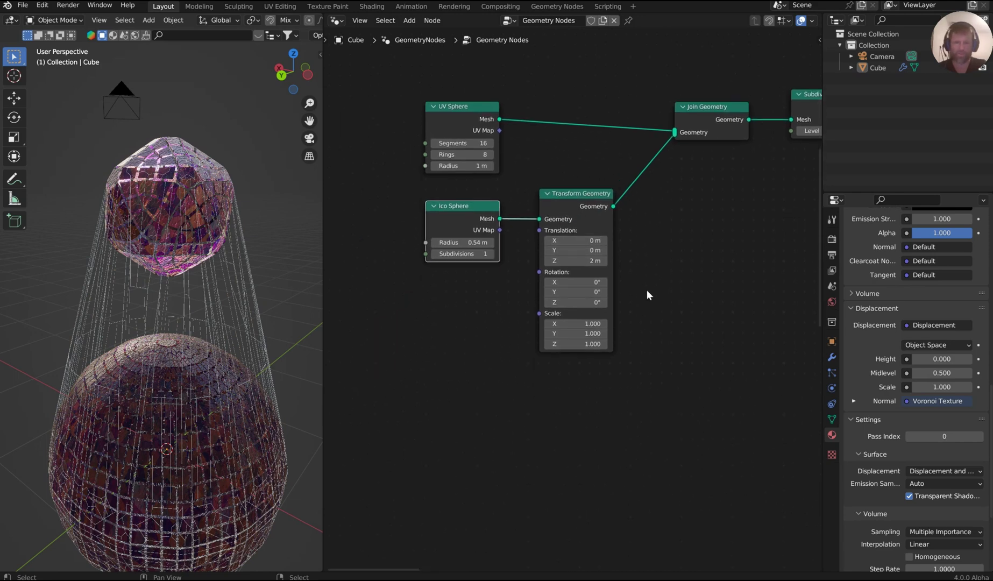
{"action": "left_click_drag", "start_coordinate": [668, 299], "coordinate": [436, 202]}
{"action": "key", "text": "shift+d"}
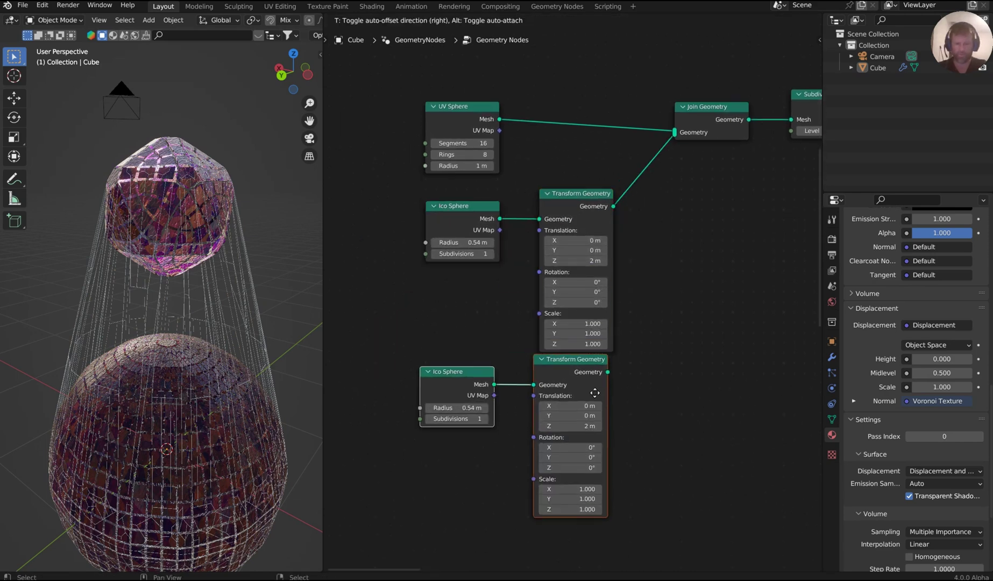
{"action": "left_click", "coordinate": [623, 381]}
{"action": "left_click", "coordinate": [623, 383]}
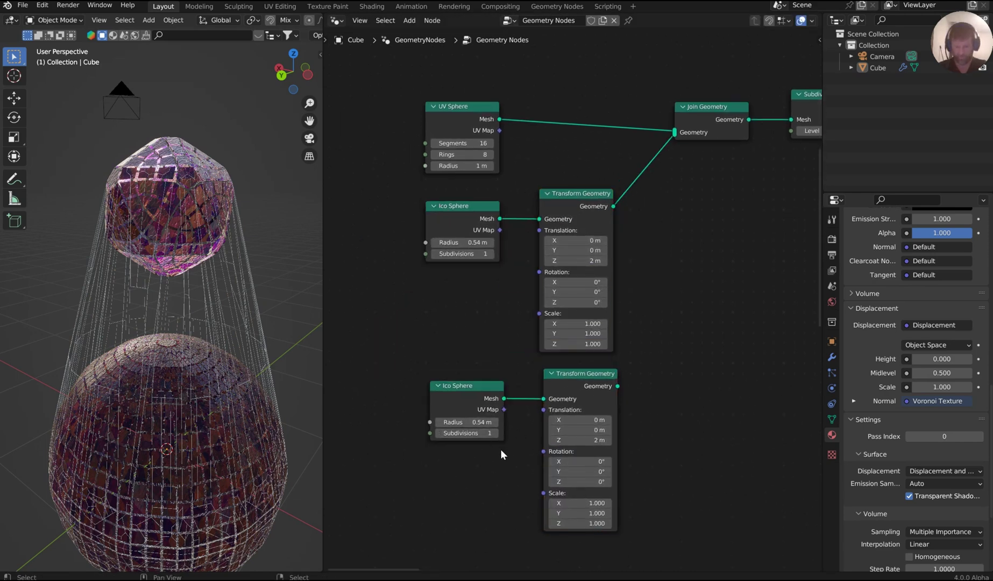
Set the duplicate's radius to 0.005 m and its Y translation to -2 m, and link its Transform Geometry to Join Geometry.
{"action": "middle_click_drag", "start_coordinate": [501, 450], "coordinate": [499, 426]}
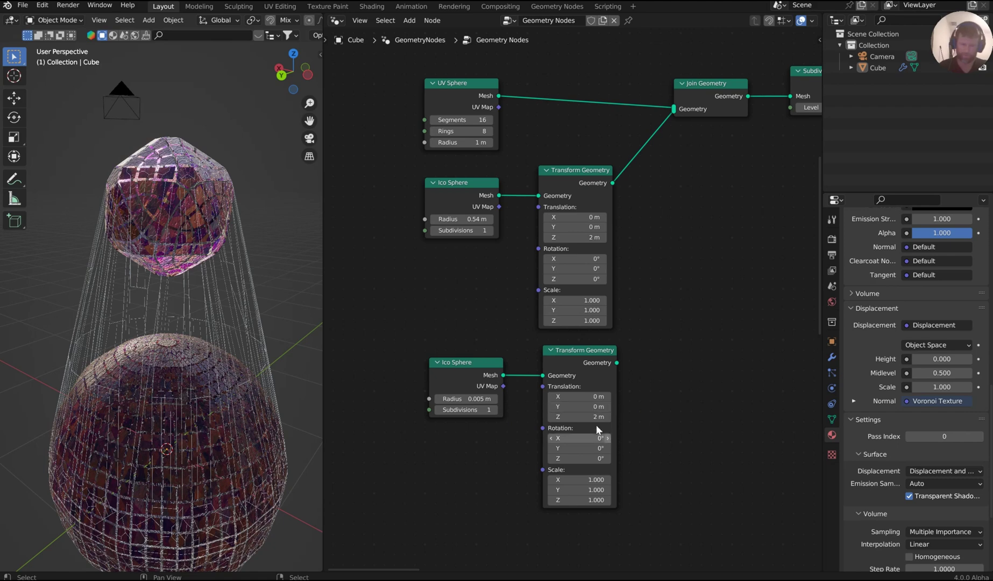
{"action": "left_click", "coordinate": [584, 416]}
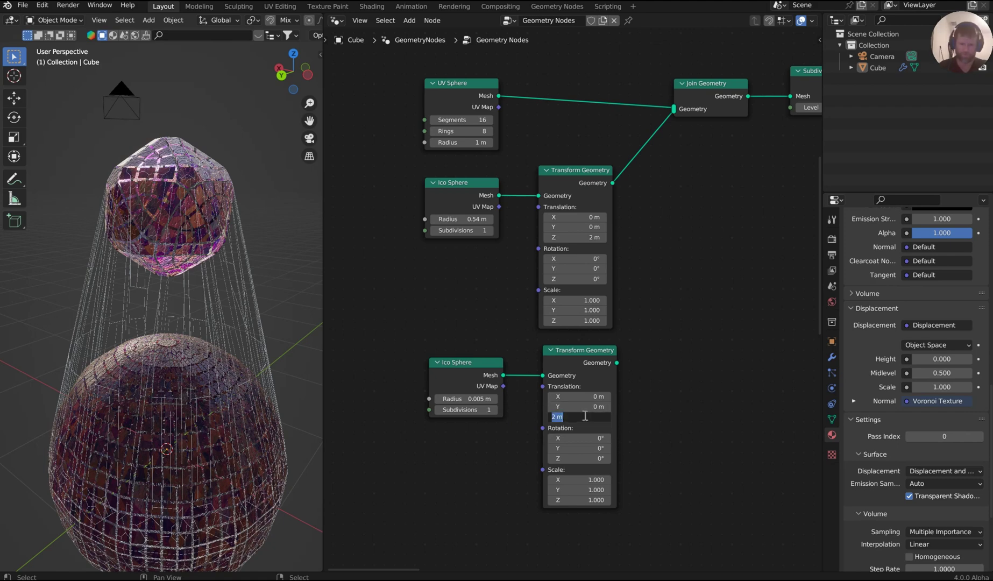
{"action": "left_click", "coordinate": [626, 414]}
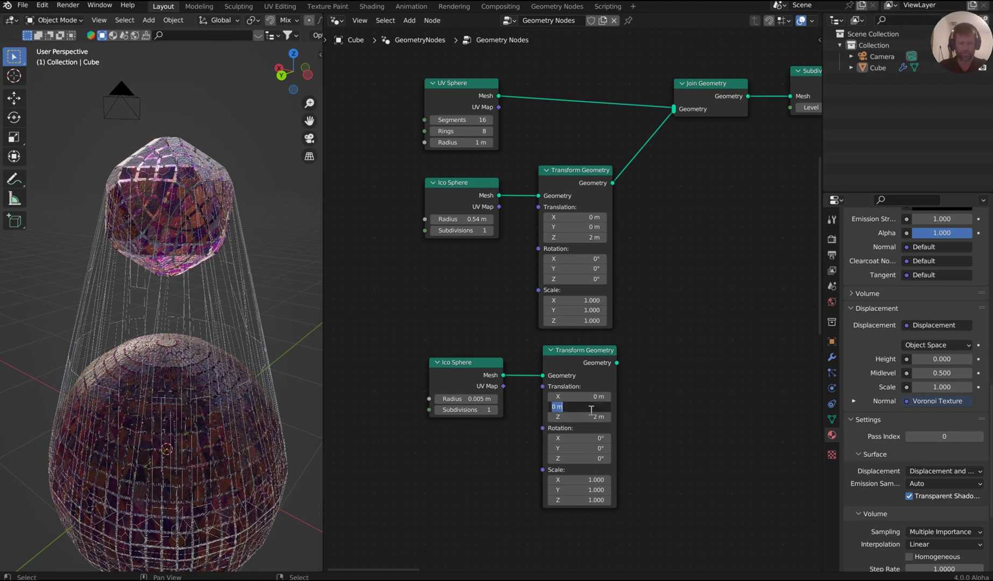
{"action": "key", "text": "Return"}
{"action": "left_click_drag", "start_coordinate": [617, 362], "coordinate": [704, 96]}
Set the duplicated Ico Sphere's radius to 0.505 m.
{"action": "middle_click_drag", "start_coordinate": [297, 256], "coordinate": [226, 252]}
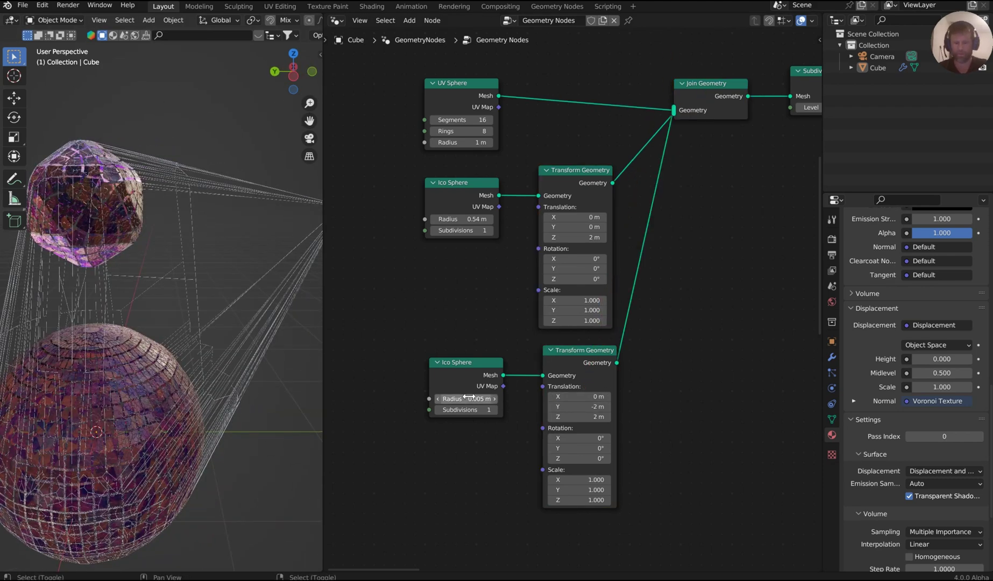
{"action": "mouse_move", "coordinate": [463, 399]}
{"action": "left_mouse_down"}
{"action": "mouse_move", "coordinate": [476, 399]}
{"action": "mouse_move", "coordinate": [462, 399]}
{"action": "left_mouse_up"}
{"action": "left_click", "coordinate": [463, 399]}
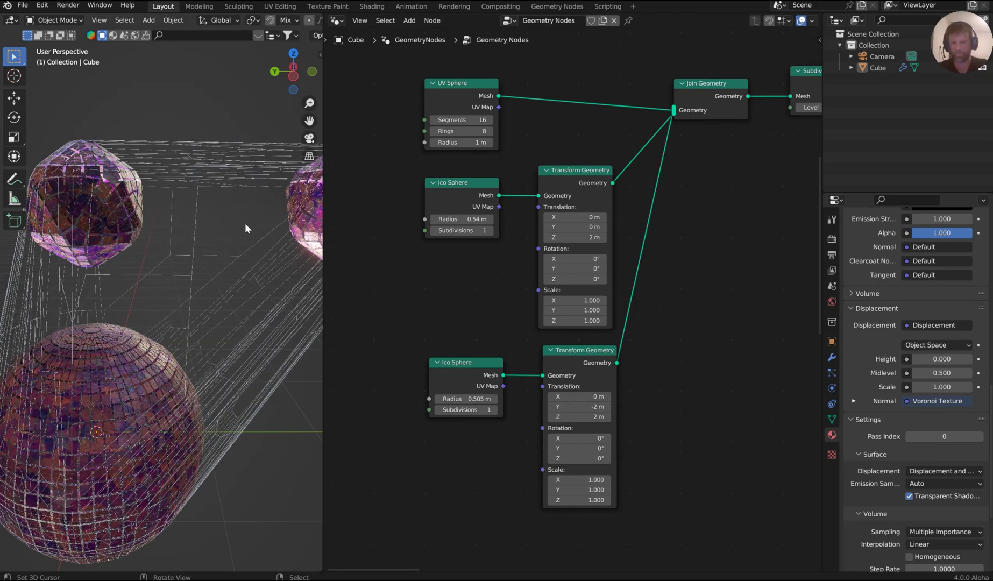
Examine the convex hull wireframe stretched around the three spheres from several angles and distances.
{"action": "middle_click_drag", "start_coordinate": [244, 223], "coordinate": [170, 246]}
{"action": "middle_click_drag", "start_coordinate": [188, 160], "coordinate": [177, 398]}
{"action": "scroll", "coordinate": [130, 331], "scroll_direction": "up", "scroll_amount": 4}
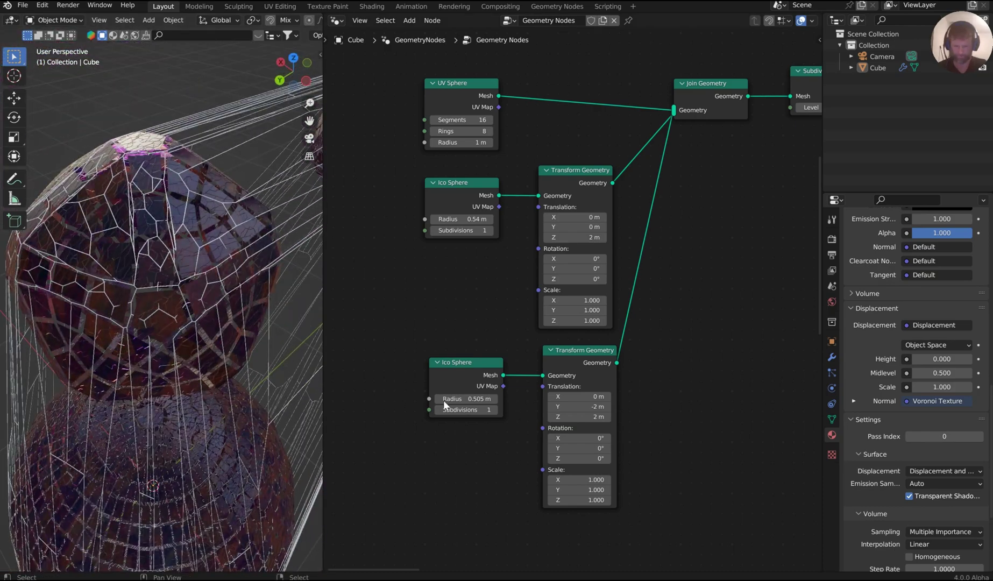
{"action": "scroll", "coordinate": [402, 190], "scroll_direction": "down", "scroll_amount": 3}
{"action": "scroll", "coordinate": [216, 238], "scroll_direction": "down", "scroll_amount": 7}
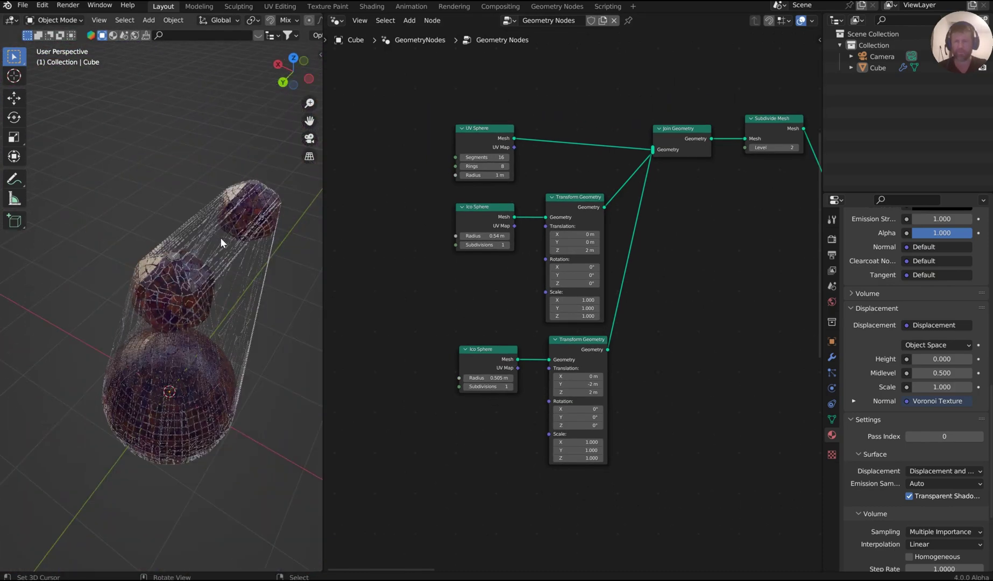
{"action": "middle_click_drag", "start_coordinate": [220, 211], "coordinate": [219, 251]}
{"action": "left_click", "coordinate": [219, 251]}
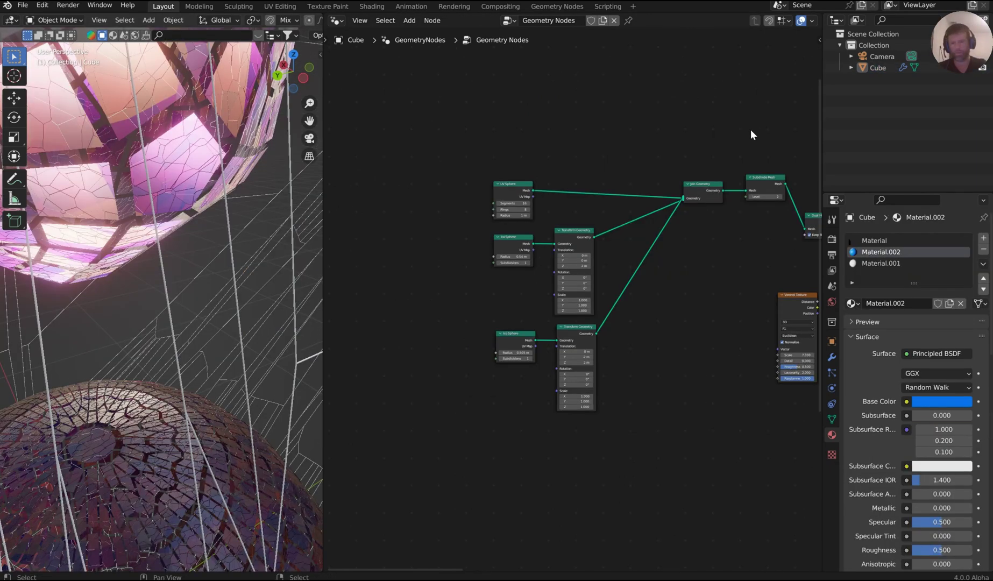
Move the Curve Circle node closer to the Mesh to Curve and Curve to Mesh nodes.
{"action": "middle_click_drag", "start_coordinate": [739, 141], "coordinate": [738, 301]}
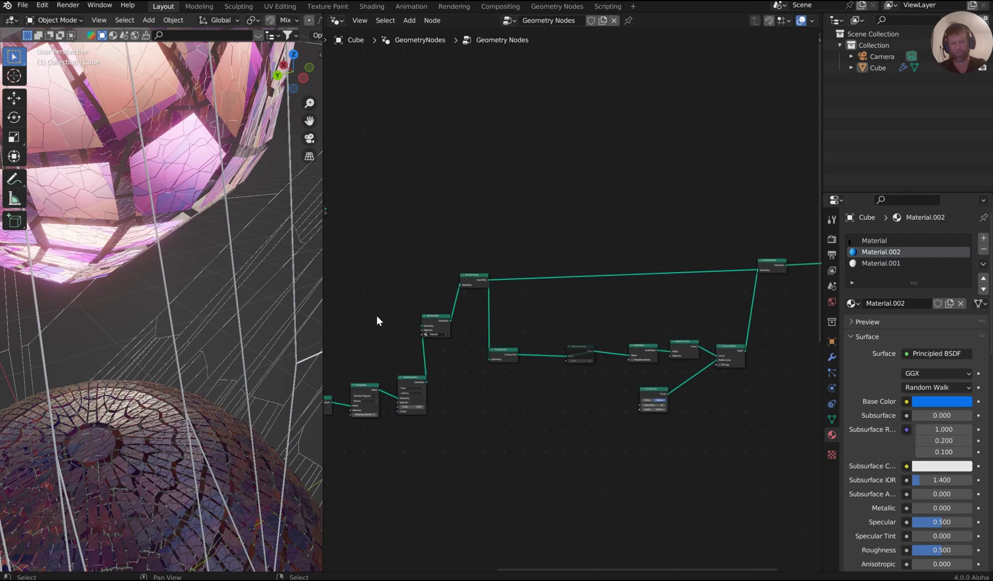
{"action": "scroll", "coordinate": [191, 303], "scroll_direction": "down", "scroll_amount": 4}
{"action": "middle_click_drag", "start_coordinate": [192, 304], "coordinate": [170, 273]}
{"action": "middle_click_drag", "start_coordinate": [792, 298], "coordinate": [651, 316]}
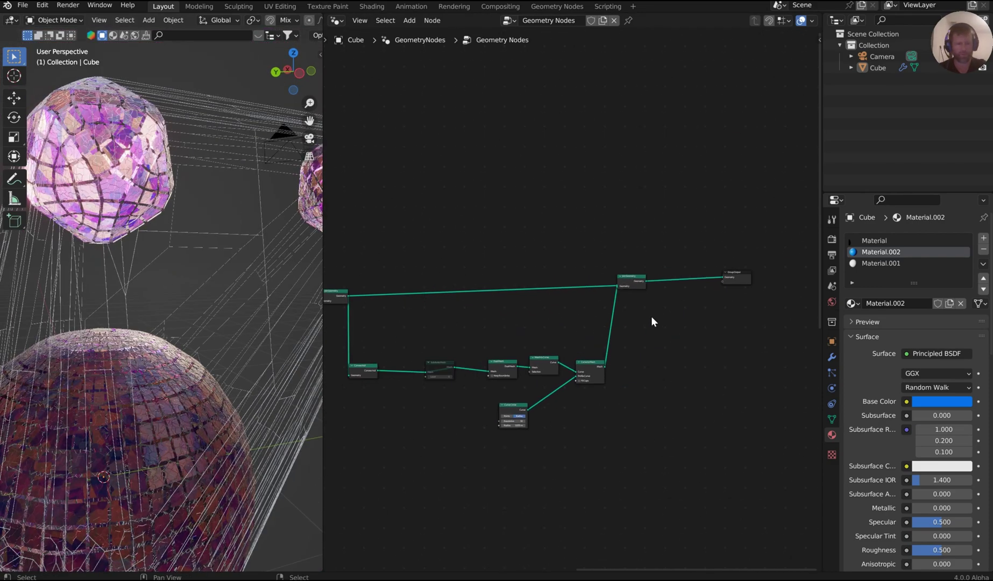
{"action": "scroll", "coordinate": [651, 315], "scroll_direction": "up", "scroll_amount": 4}
{"action": "scroll", "coordinate": [682, 309], "scroll_direction": "up", "scroll_amount": 4}
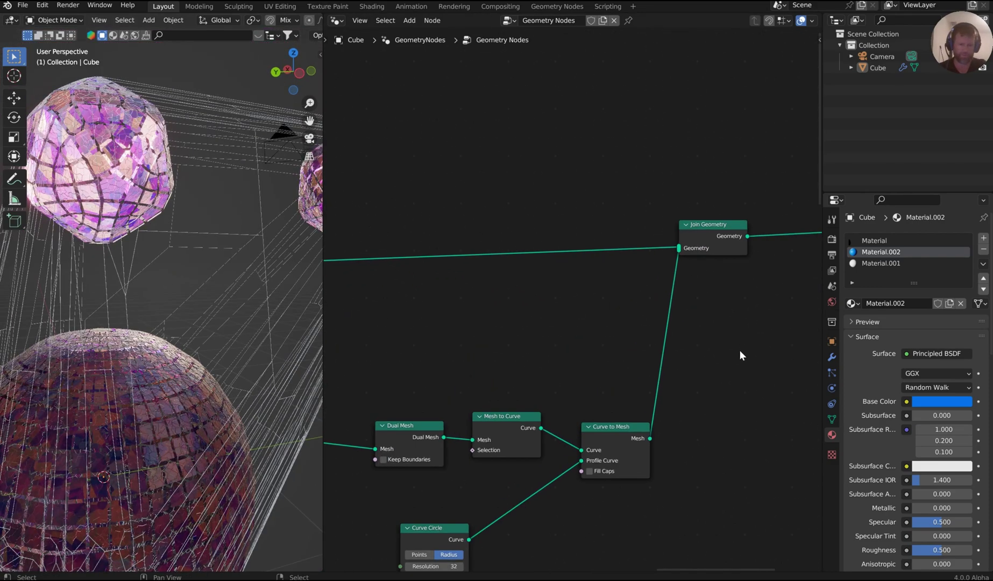
{"action": "left_click_drag", "start_coordinate": [408, 489], "coordinate": [447, 465]}
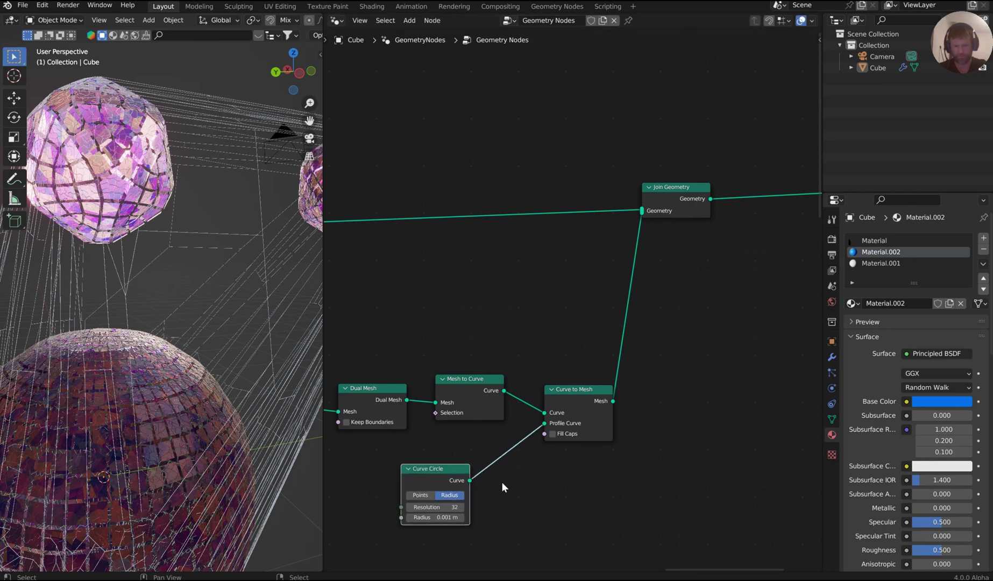
Insert a Set Material node between Curve Circle and the Curve to Mesh profile input, assigning Material.002.
{"action": "middle_click_drag", "start_coordinate": [541, 484], "coordinate": [595, 416]}
{"action": "scroll", "coordinate": [596, 417], "scroll_direction": "up", "scroll_amount": 1}
{"action": "key", "text": "shift+a"}
{"action": "type", "text": "set mater"}
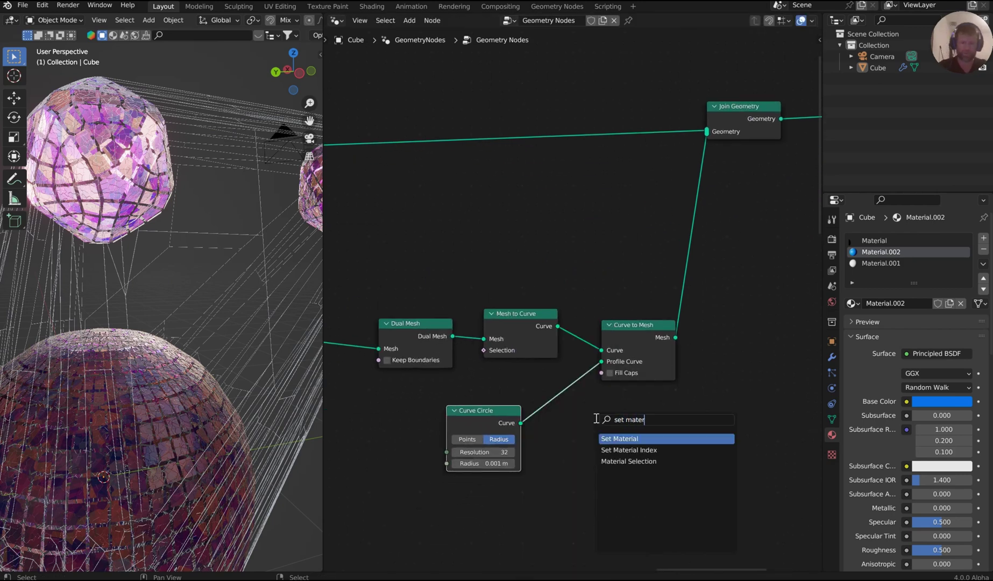
{"action": "key", "text": "Return"}
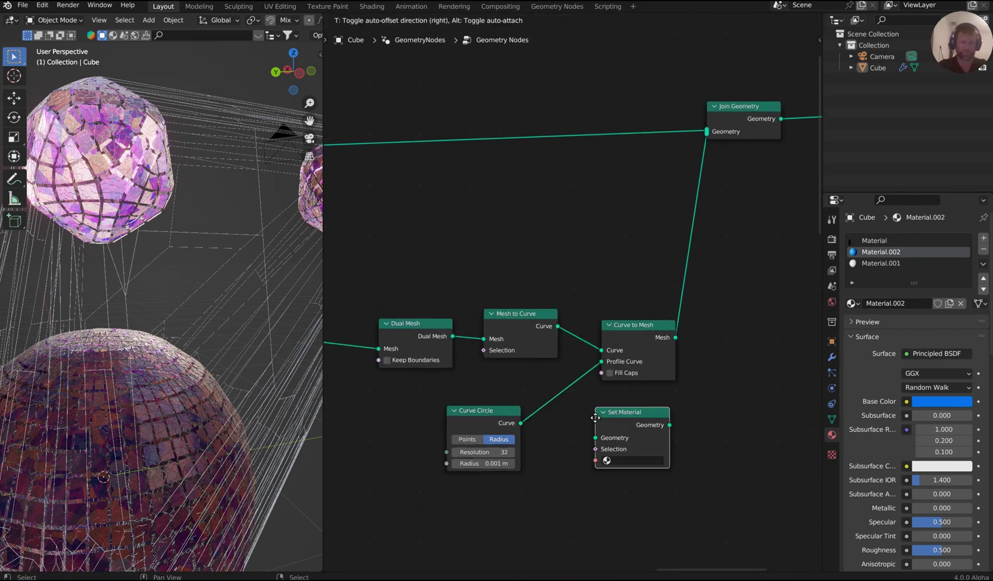
{"action": "left_click", "coordinate": [589, 412]}
{"action": "left_click", "coordinate": [603, 432]}
{"action": "left_click", "coordinate": [601, 468]}
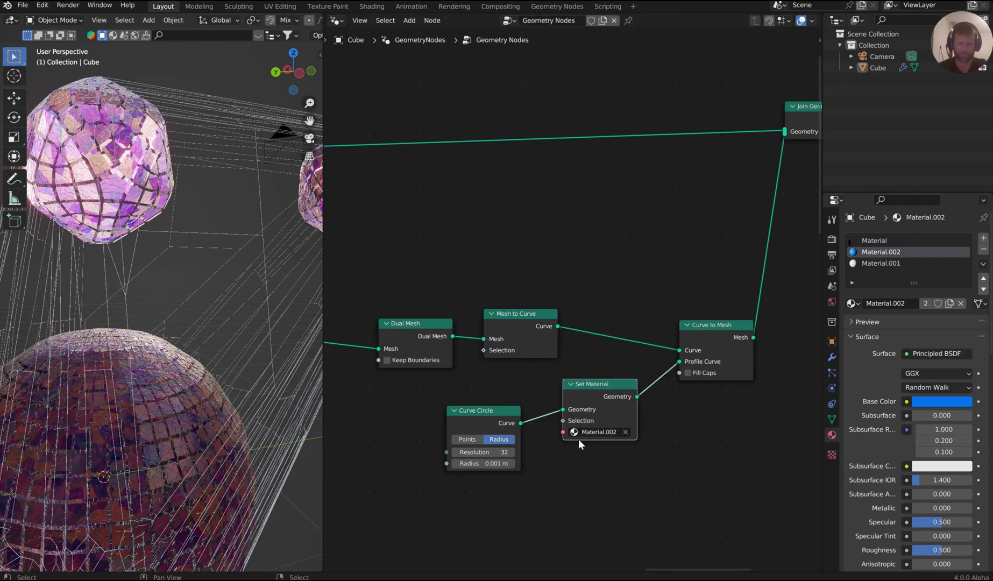
Duplicate Set Material onto the link between Curve to Mesh and Join Geometry, and remove the original while keeping Curve Circle connected.
{"action": "middle_click_drag", "start_coordinate": [226, 212], "coordinate": [252, 221]}
{"action": "scroll", "coordinate": [243, 231], "scroll_direction": "up", "scroll_amount": 5}
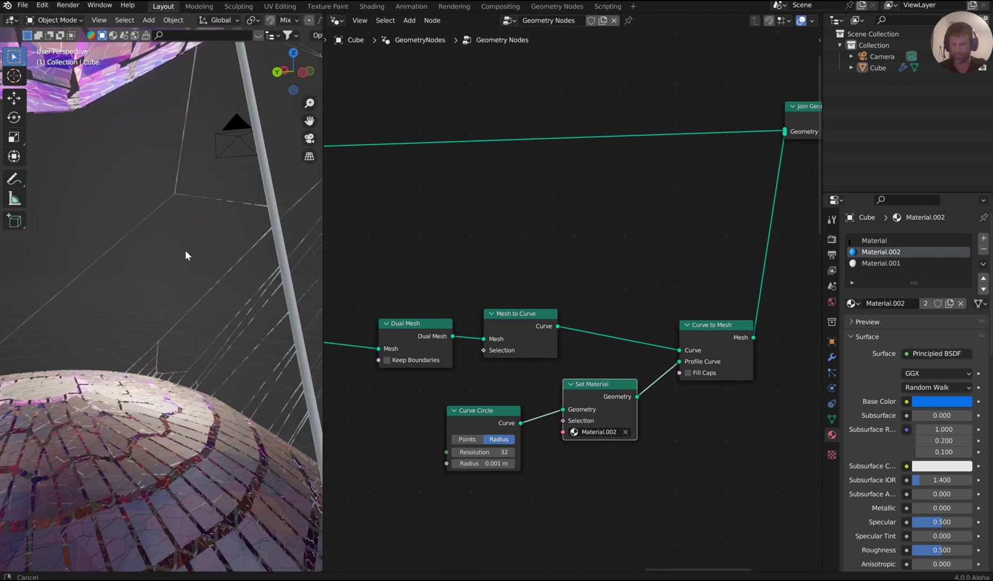
{"action": "middle_click_drag", "start_coordinate": [597, 388], "coordinate": [521, 403]}
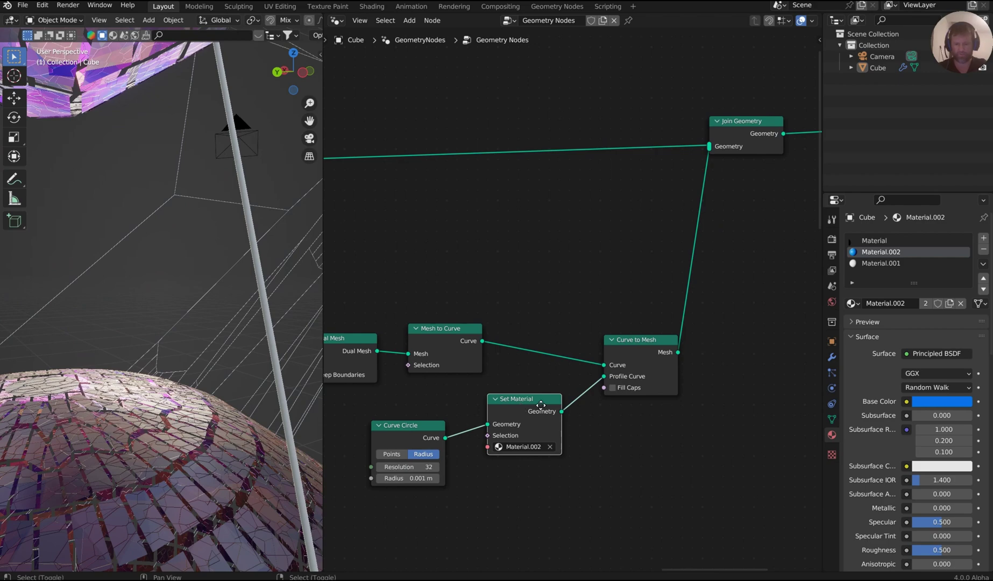
{"action": "key", "text": "shift+d"}
{"action": "left_click", "coordinate": [719, 257]}
{"action": "left_click", "coordinate": [524, 404]}
{"action": "key", "text": "ctrl+x"}
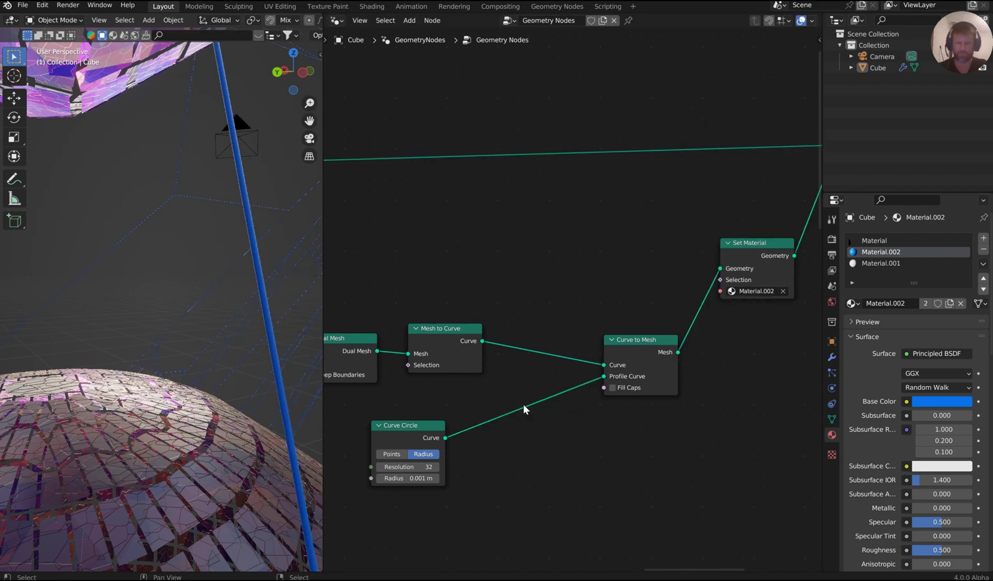
Set Material.002's Metallic to 1.000 and Roughness to 0.000.
{"action": "scroll", "coordinate": [240, 319], "scroll_direction": "down", "scroll_amount": 4}
{"action": "middle_click_drag", "start_coordinate": [241, 329], "coordinate": [223, 343]}
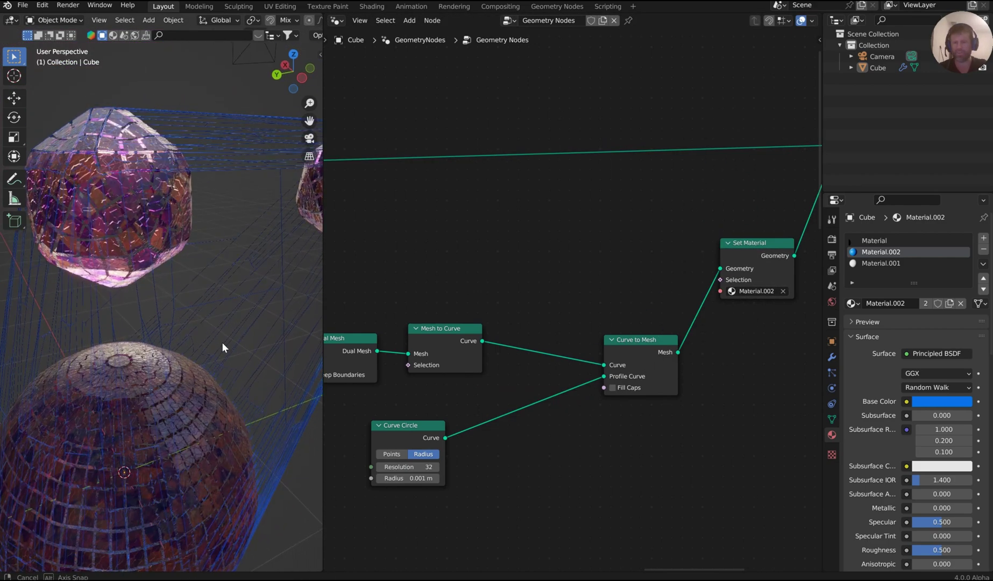
{"action": "left_click", "coordinate": [940, 464]}
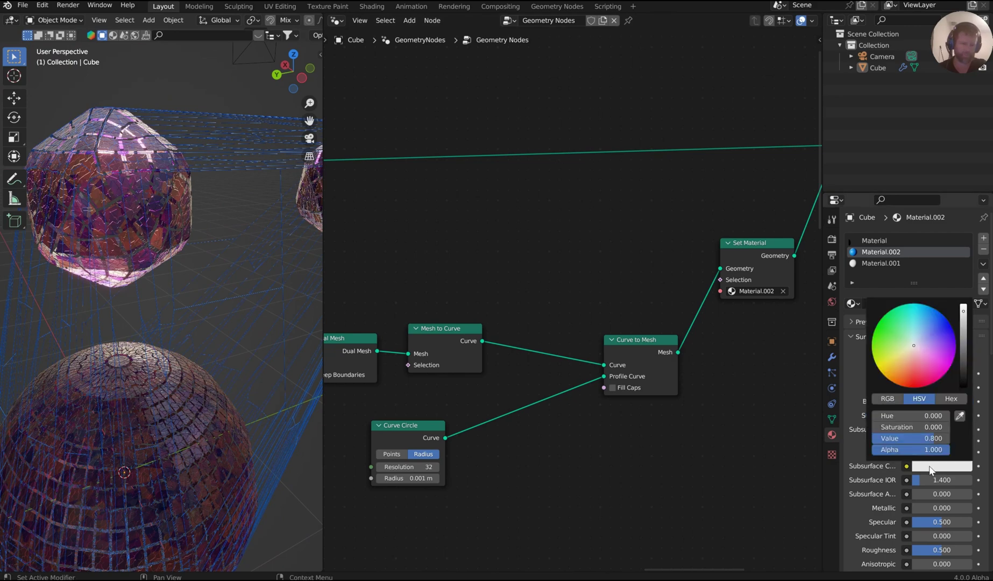
{"action": "left_click_drag", "start_coordinate": [929, 508], "coordinate": [969, 508]}
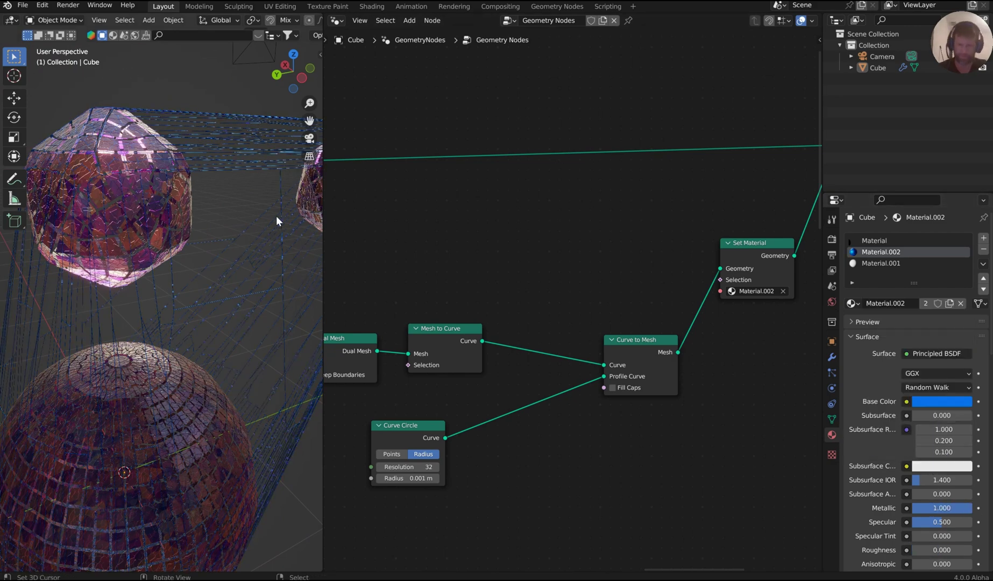
{"action": "middle_click_drag", "start_coordinate": [218, 273], "coordinate": [255, 350]}
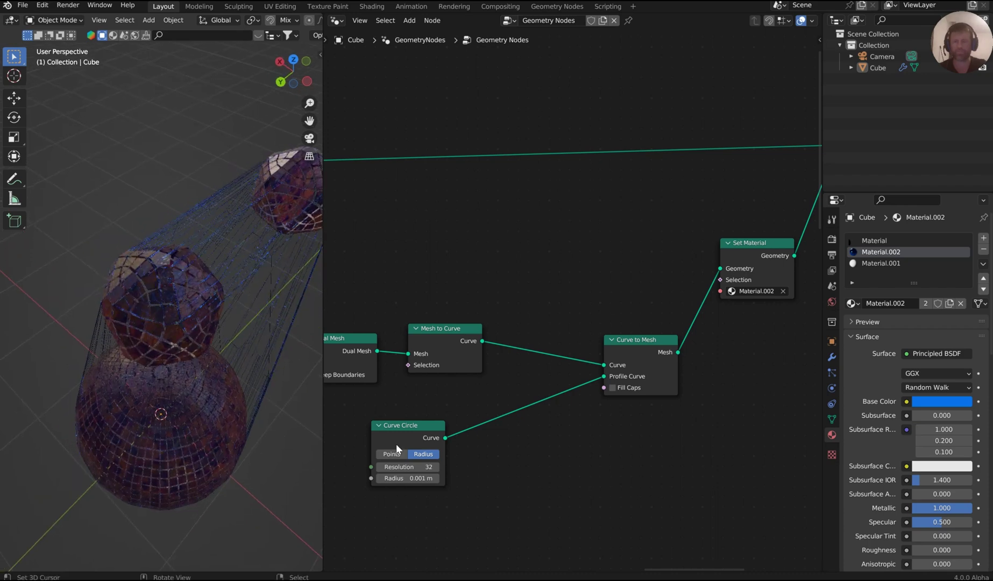
Review the node tree from the wireframe branch back through the earlier nodes.
{"action": "scroll", "coordinate": [516, 385], "scroll_direction": "down", "scroll_amount": 1}
{"action": "middle_click_drag", "start_coordinate": [537, 371], "coordinate": [667, 220]}
{"action": "scroll", "coordinate": [574, 290], "scroll_direction": "down", "scroll_amount": 6}
{"action": "scroll", "coordinate": [558, 298], "scroll_direction": "down", "scroll_amount": 8}
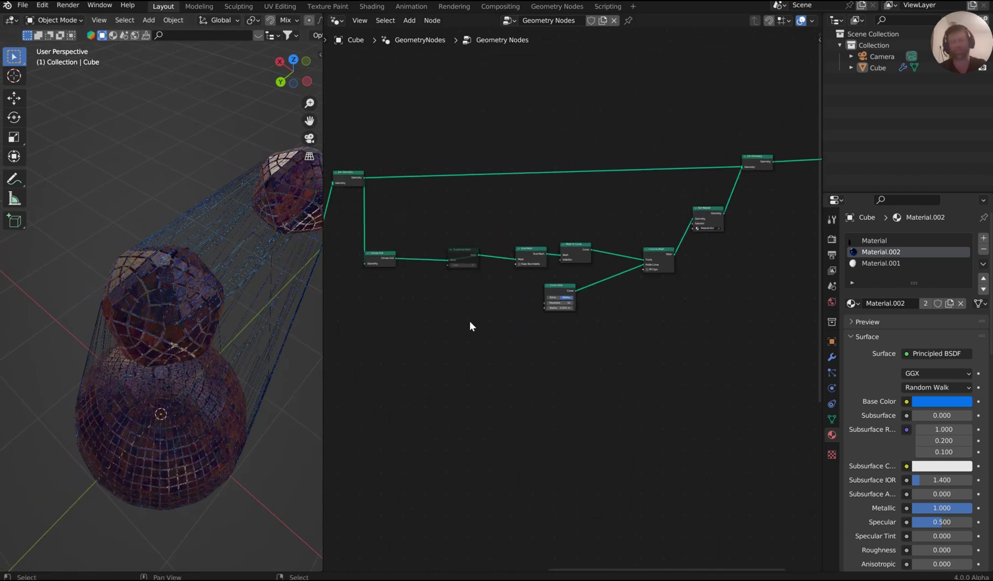
{"action": "middle_click_drag", "start_coordinate": [458, 324], "coordinate": [861, 294]}
{"action": "scroll", "coordinate": [437, 340], "scroll_direction": "up", "scroll_amount": 6}
{"action": "scroll", "coordinate": [438, 340], "scroll_direction": "up", "scroll_amount": 3}
{"action": "middle_click_drag", "start_coordinate": [463, 339], "coordinate": [618, 308]}
{"action": "scroll", "coordinate": [620, 306], "scroll_direction": "up", "scroll_amount": 5}
{"action": "middle_click_drag", "start_coordinate": [661, 263], "coordinate": [621, 337]}
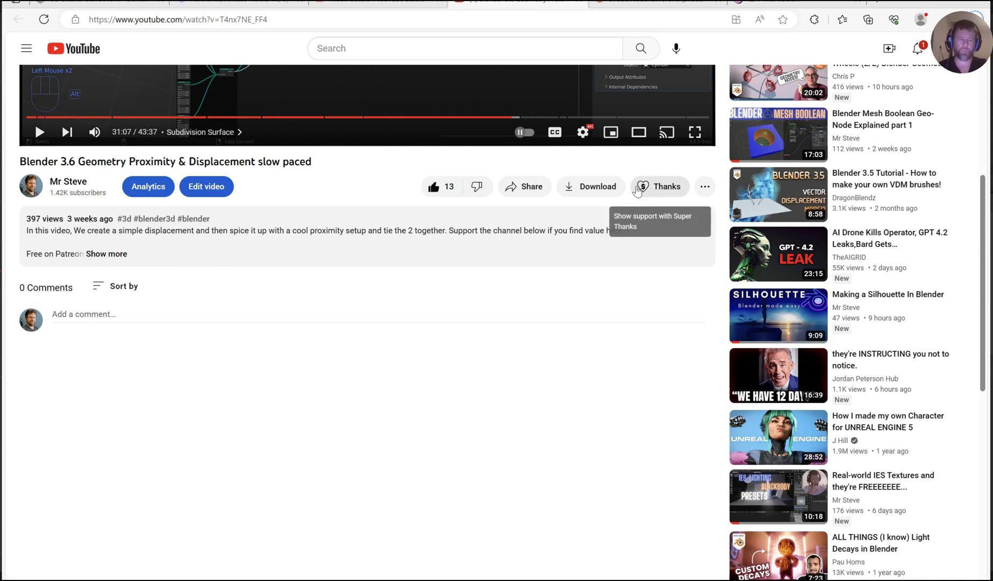
Switch to the browser's YouTube page and bring up the "Blender 3.6 Geometry Proximity & Displacement slow paced" video player.
{"action": "scroll", "coordinate": [637, 161], "scroll_direction": "up", "scroll_amount": 6}
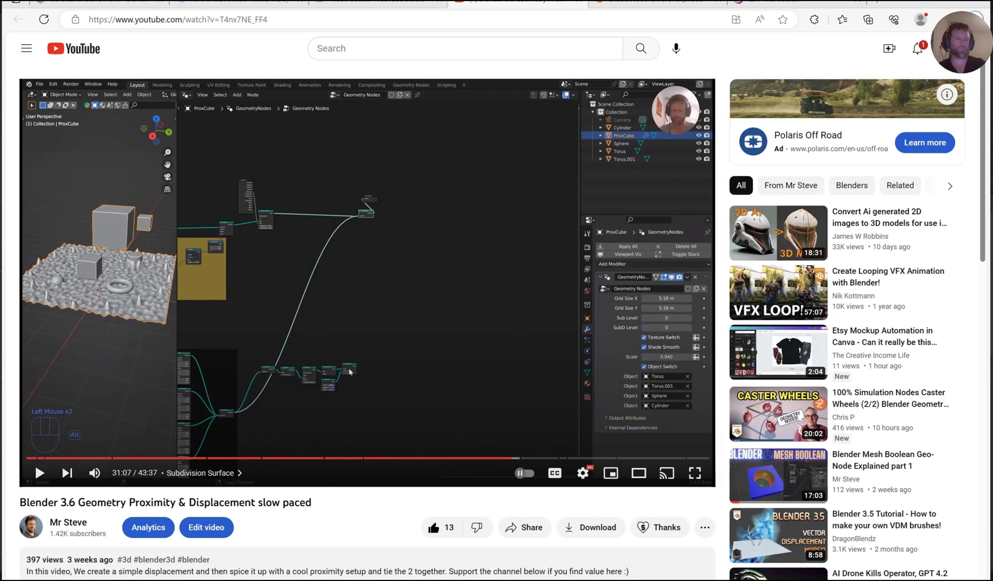